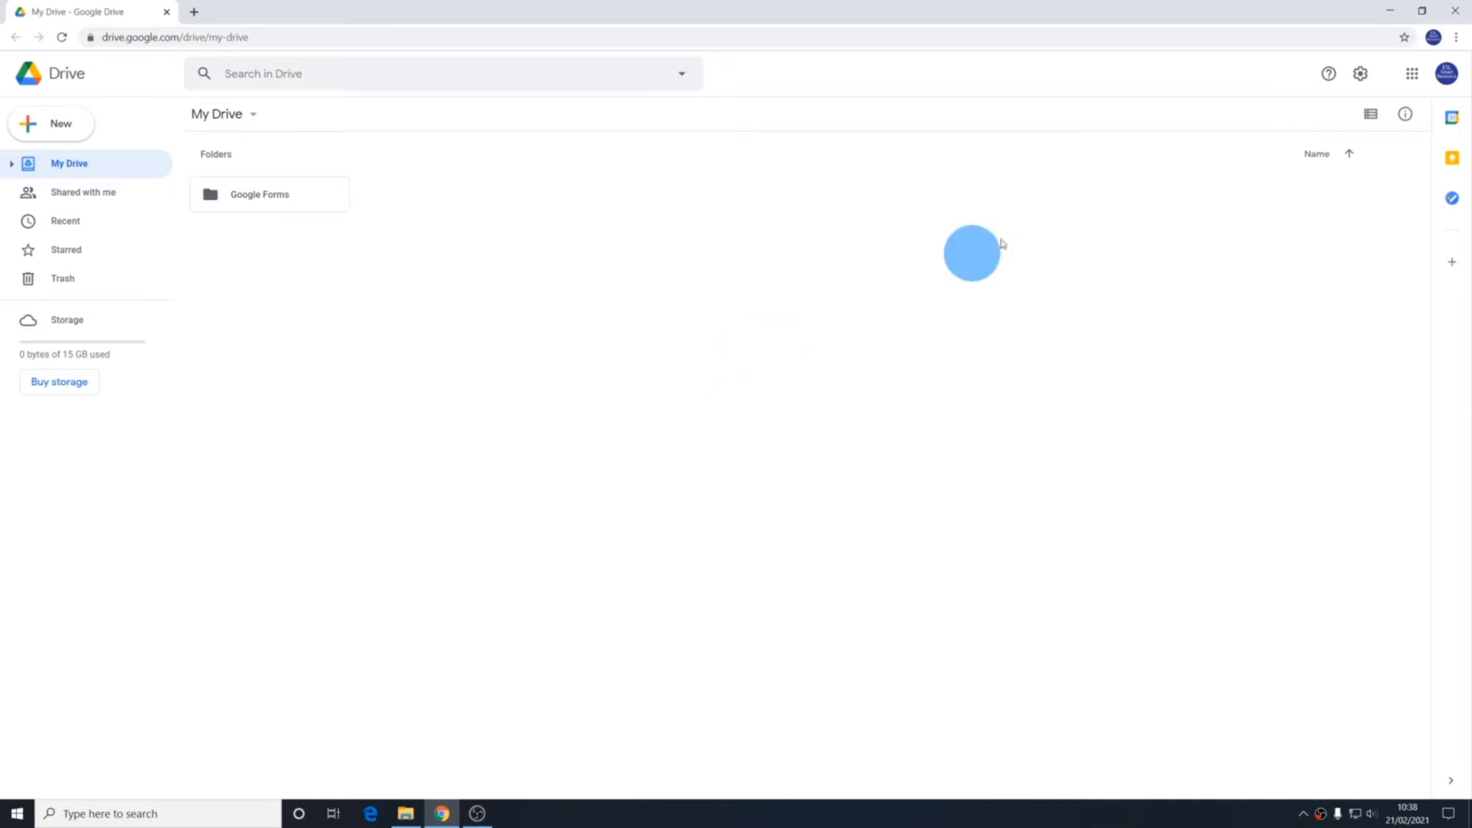
{"action": "left_click", "coordinate": [1411, 75]}
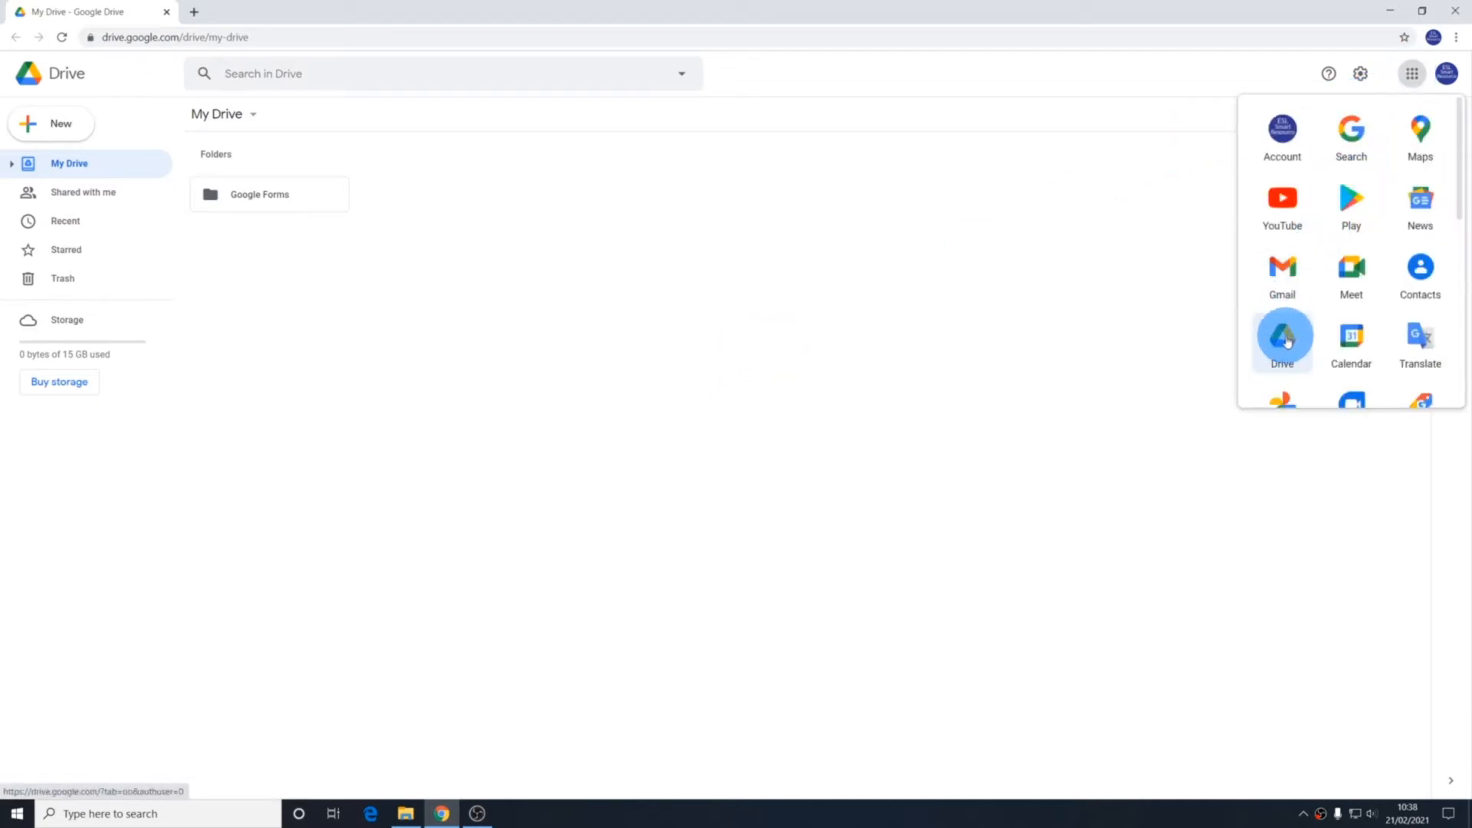
{"action": "left_click", "coordinate": [497, 243]}
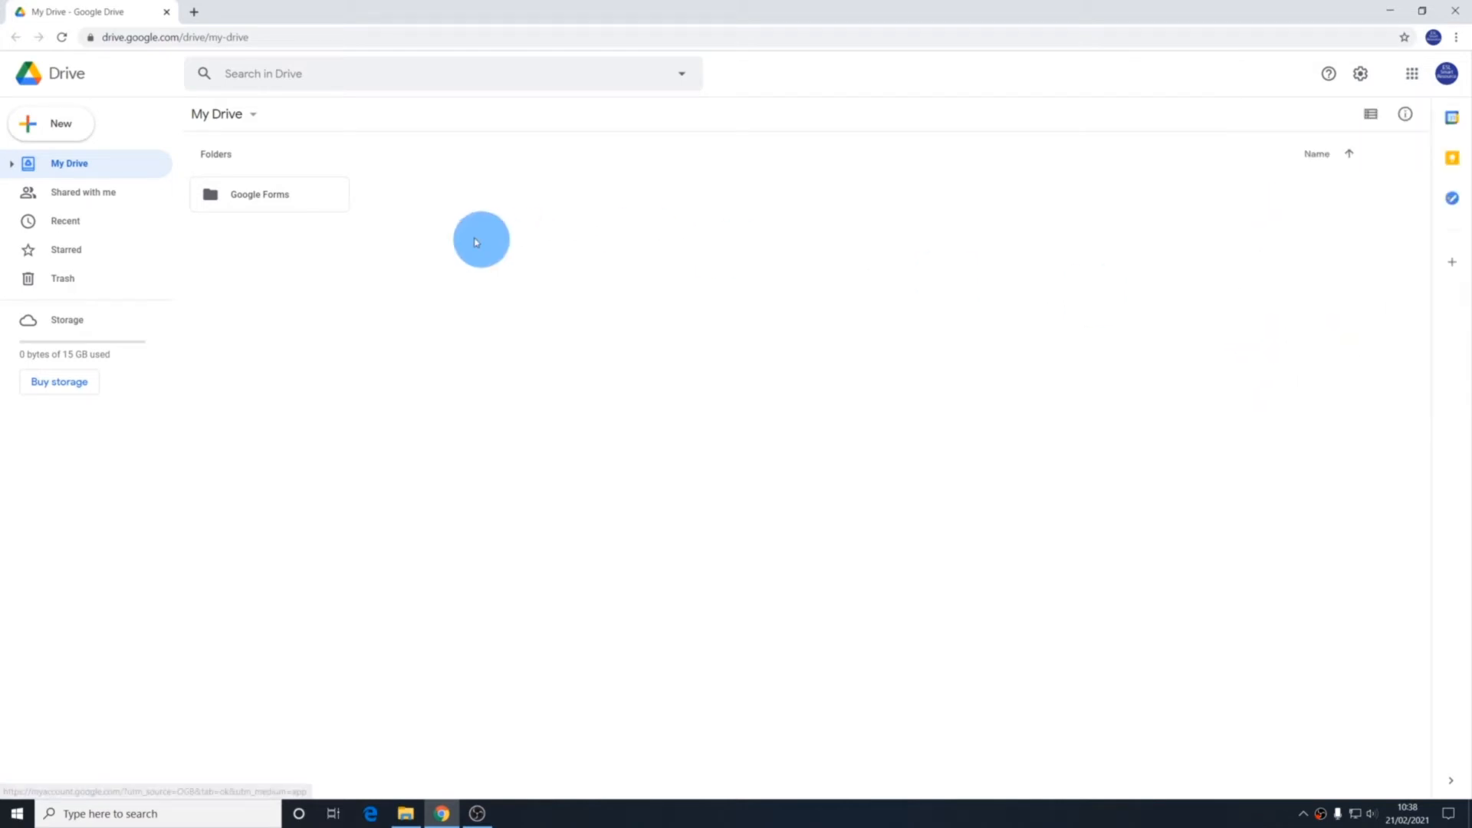
Create a folder named Flashcards in the Communicative Activities folder inside the Google Forms folder
{"action": "double_click", "coordinate": [301, 196]}
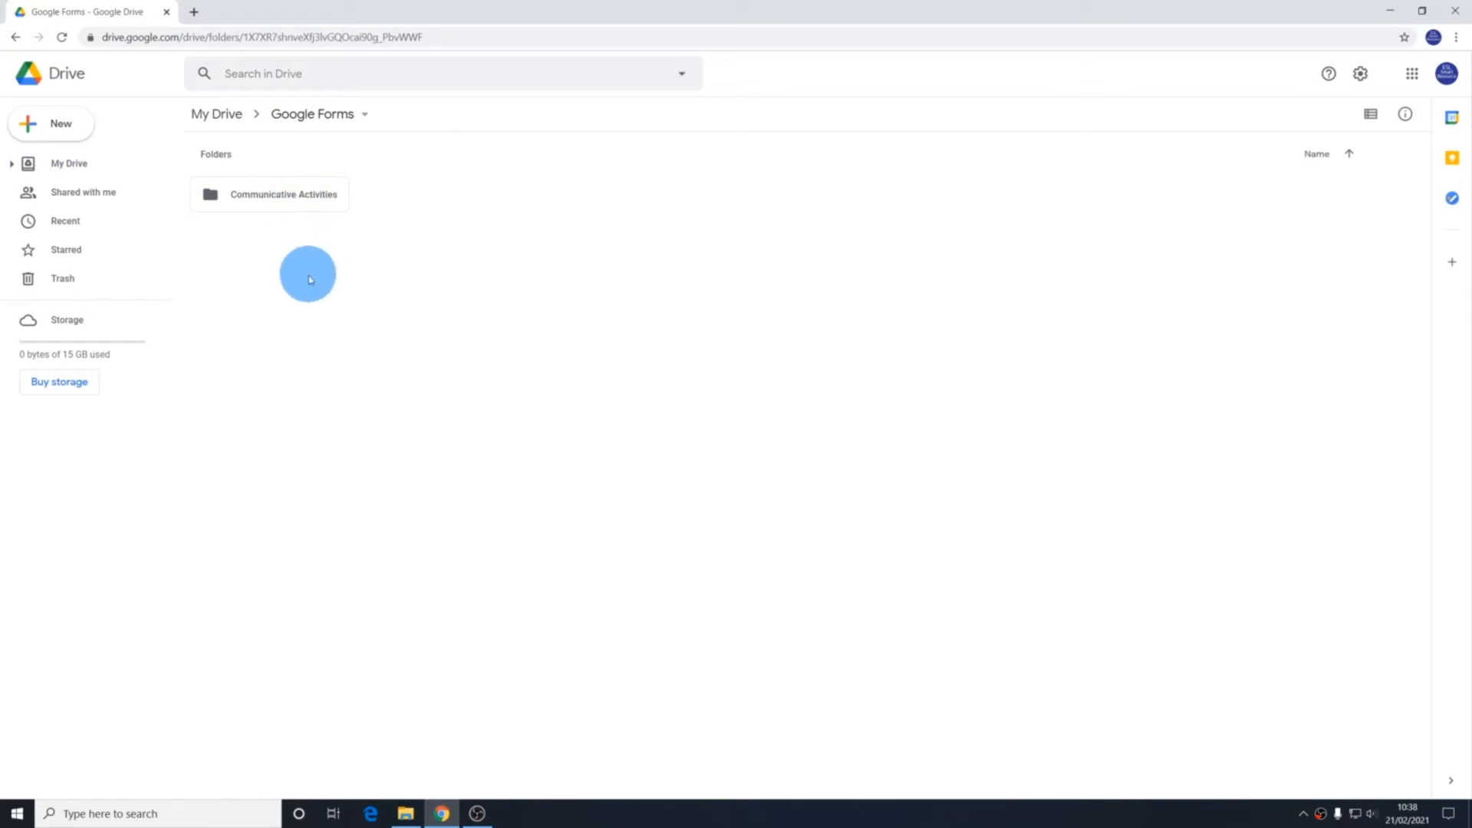
{"action": "double_click", "coordinate": [316, 195]}
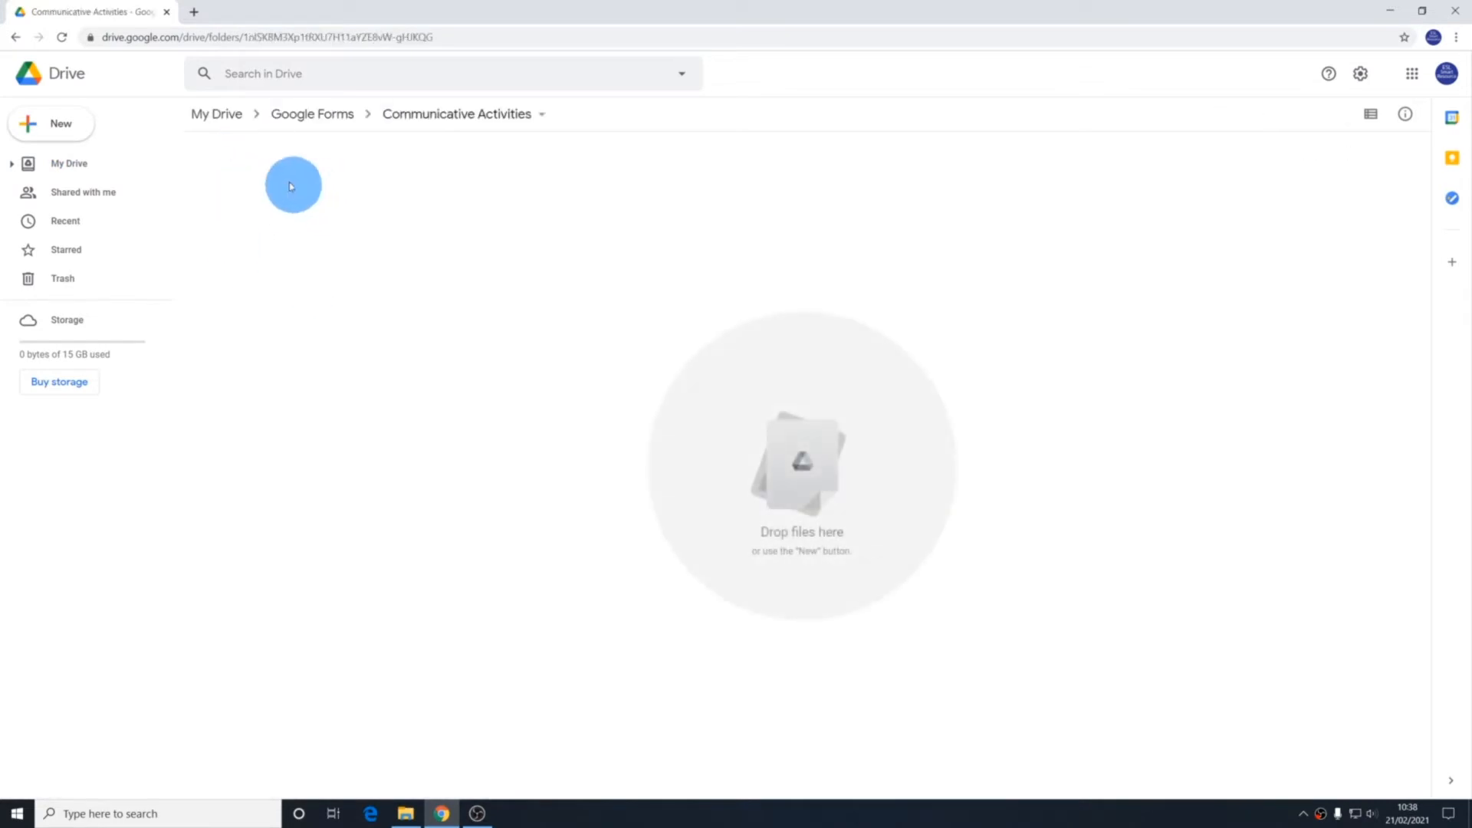
{"action": "left_click", "coordinate": [63, 132]}
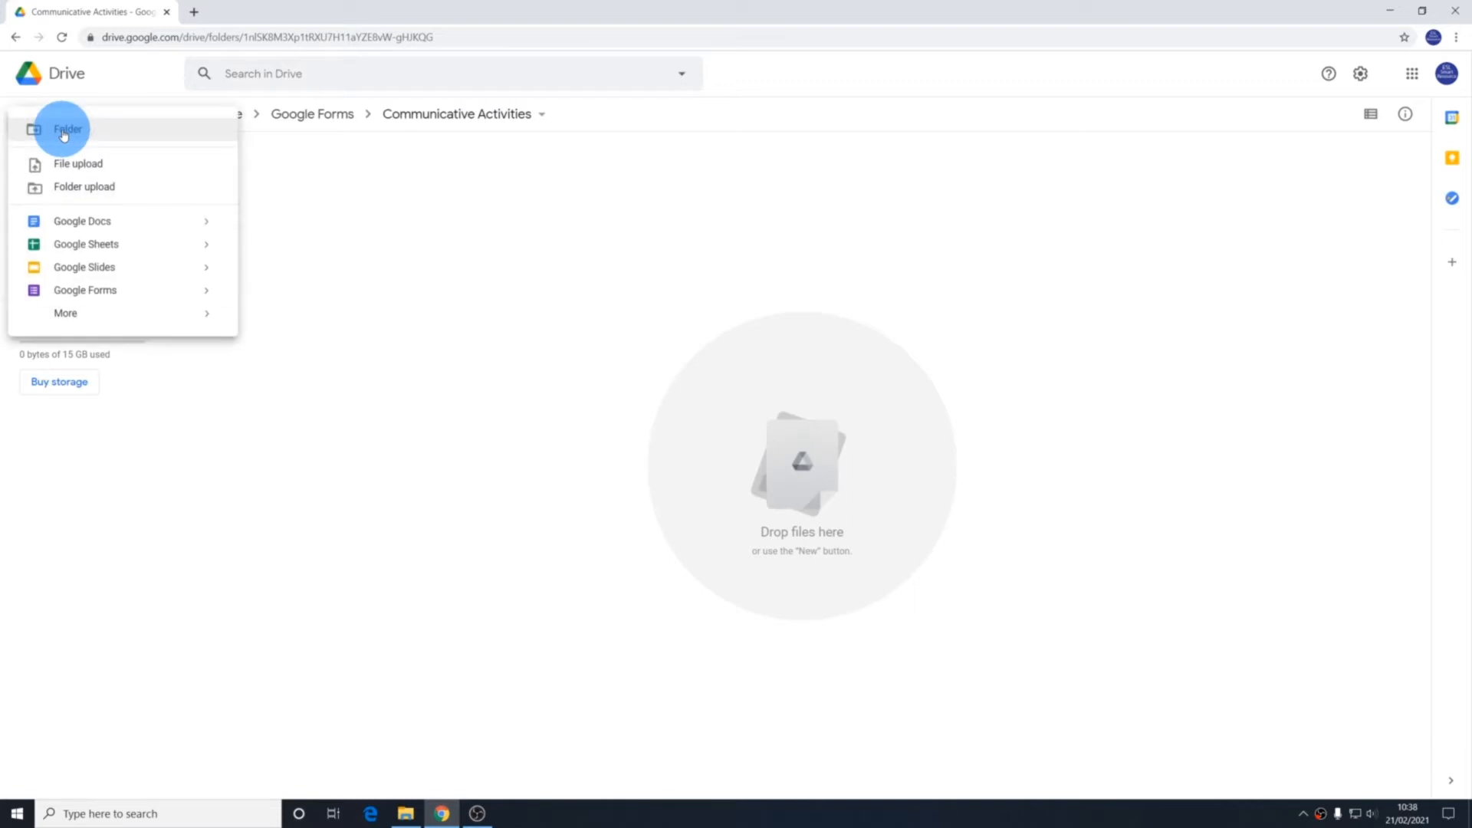
{"action": "left_click", "coordinate": [66, 131]}
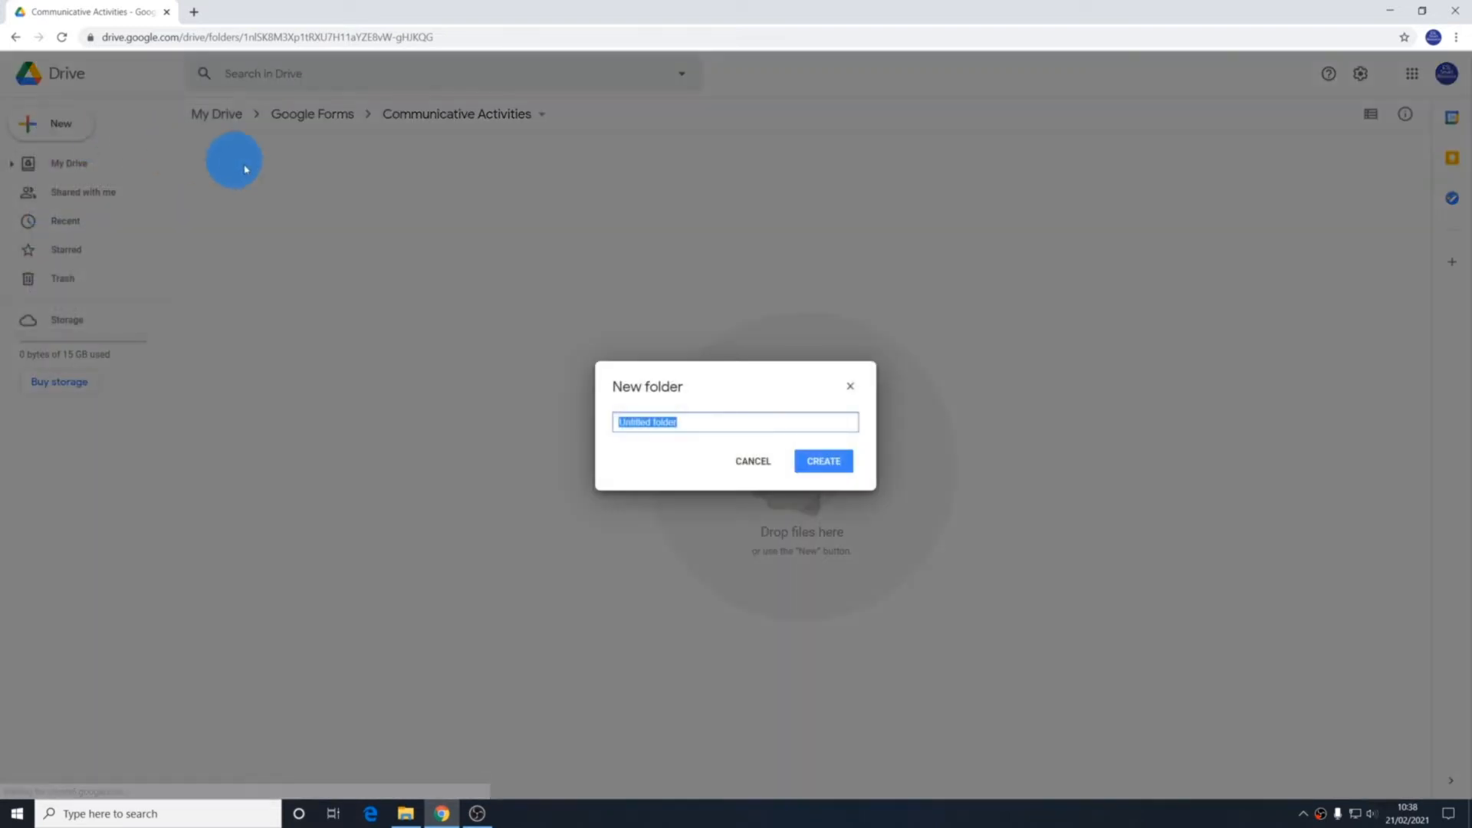
{"action": "type", "text": "Flashcards"}
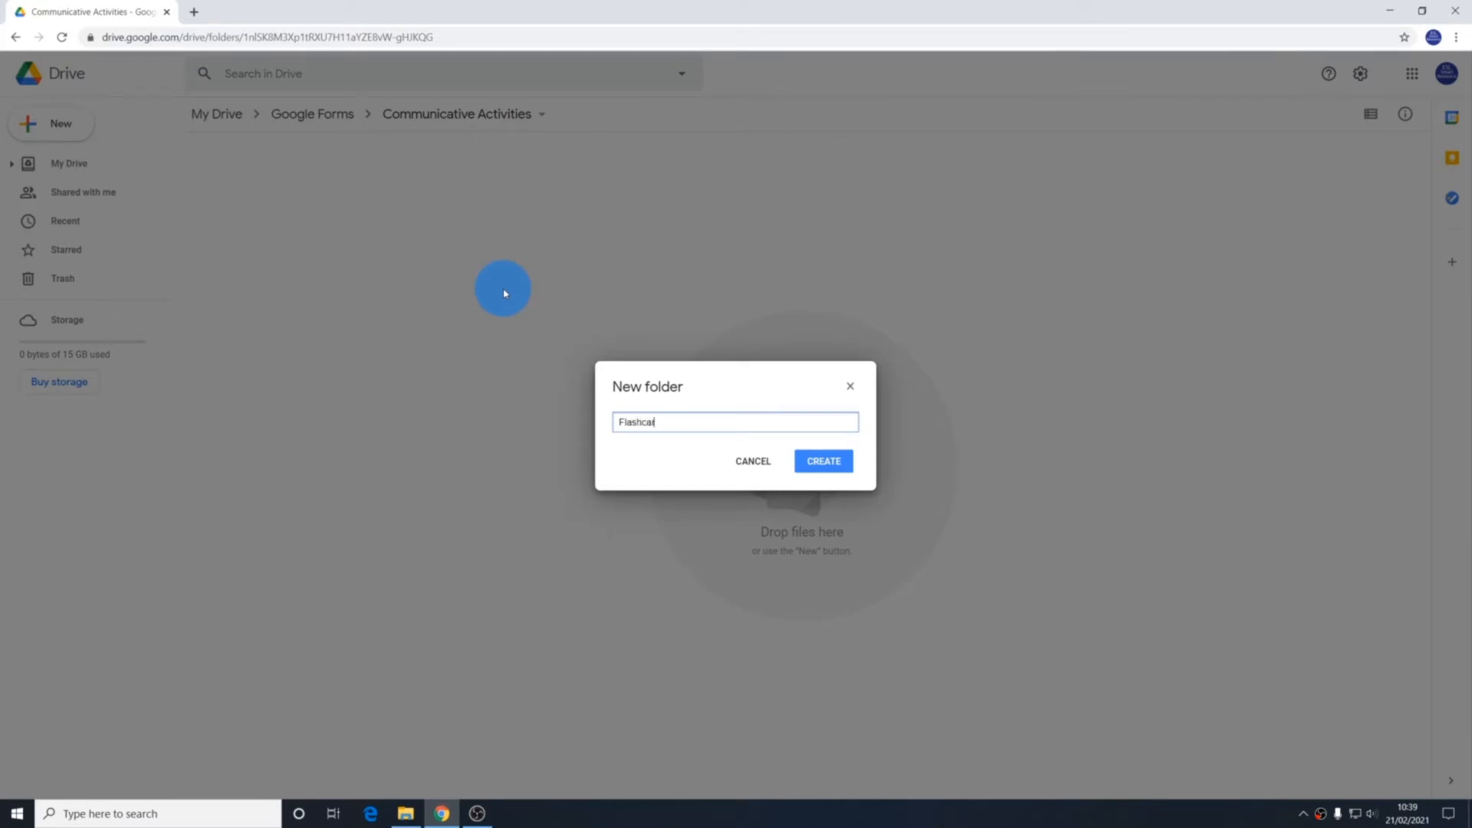
{"action": "key", "text": "Return"}
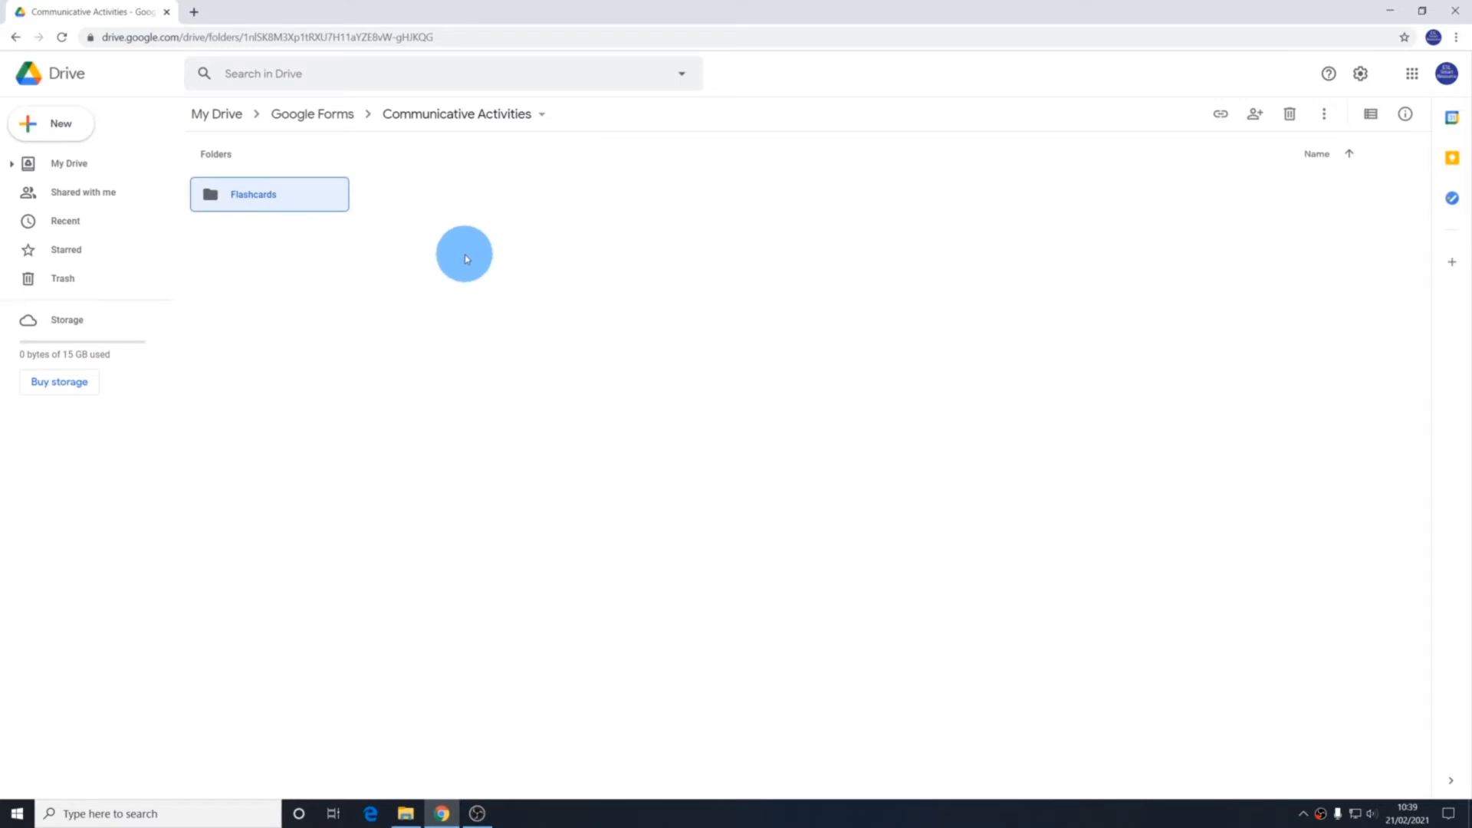
Create a Google Form inside the Flashcards folder from the Worksheet template in the Education category
{"action": "double_click", "coordinate": [328, 197]}
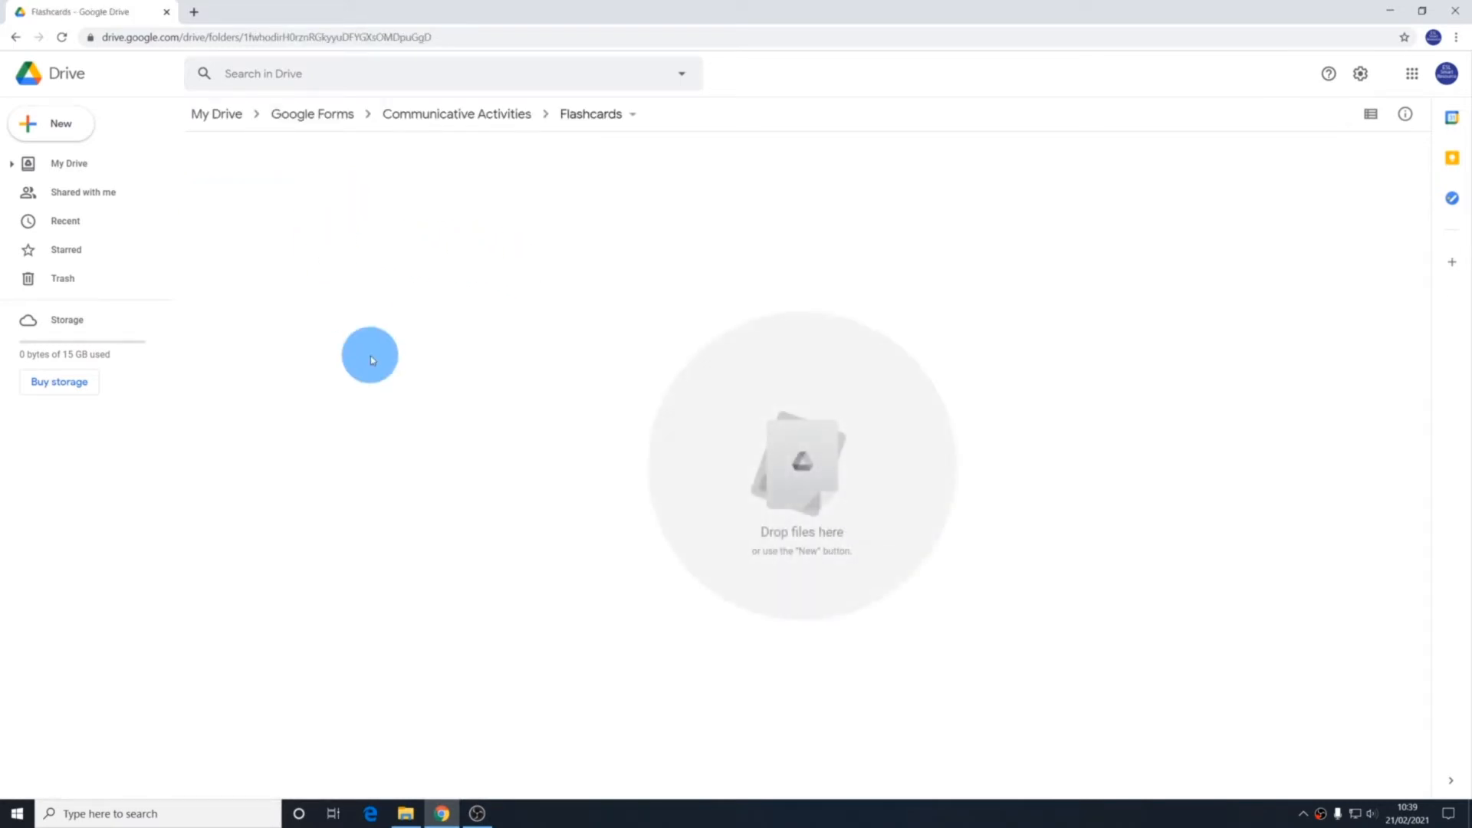
{"action": "left_click", "coordinate": [65, 132]}
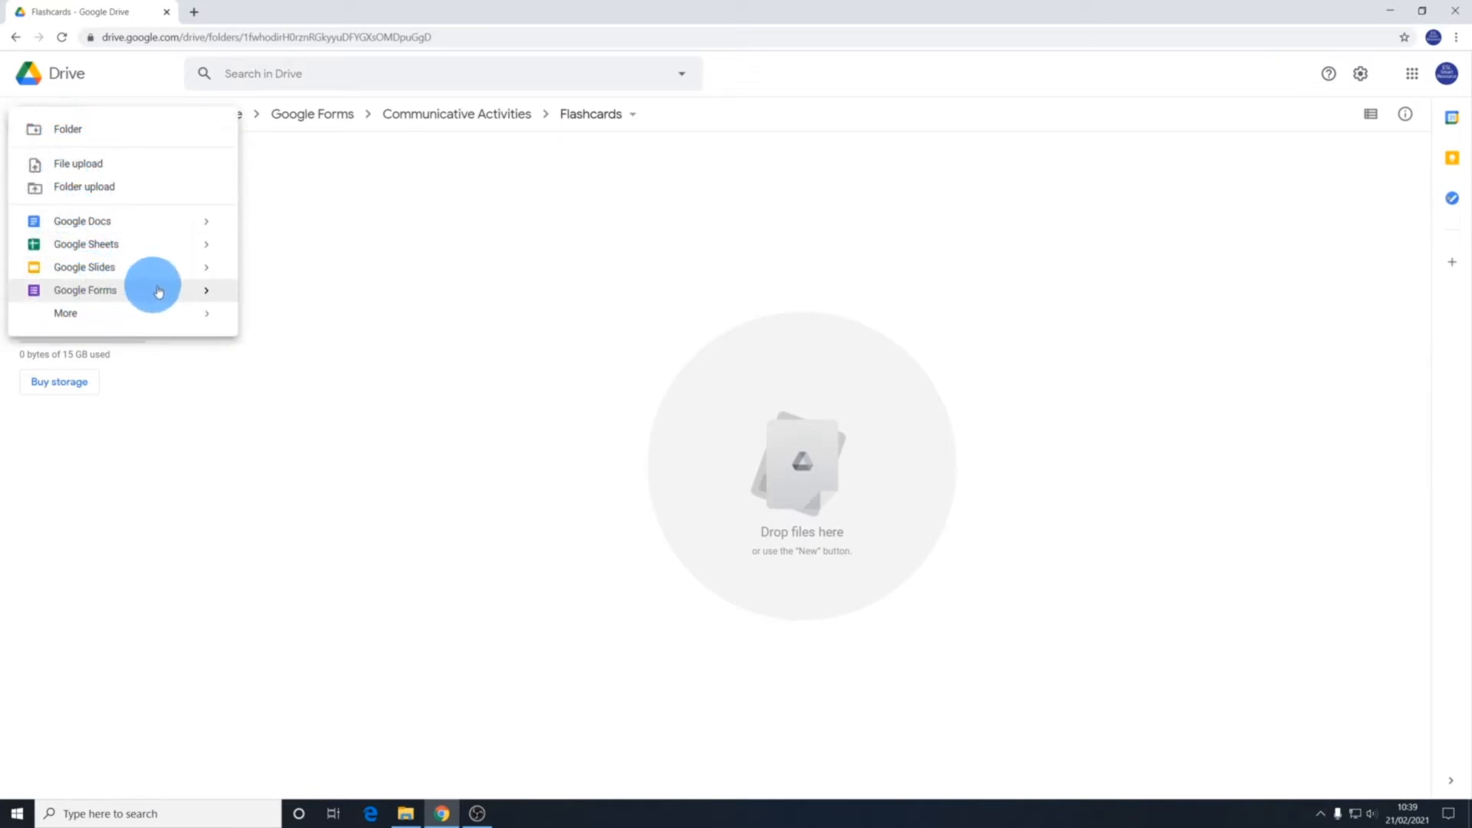
{"action": "mouse_move", "coordinate": [206, 299]}
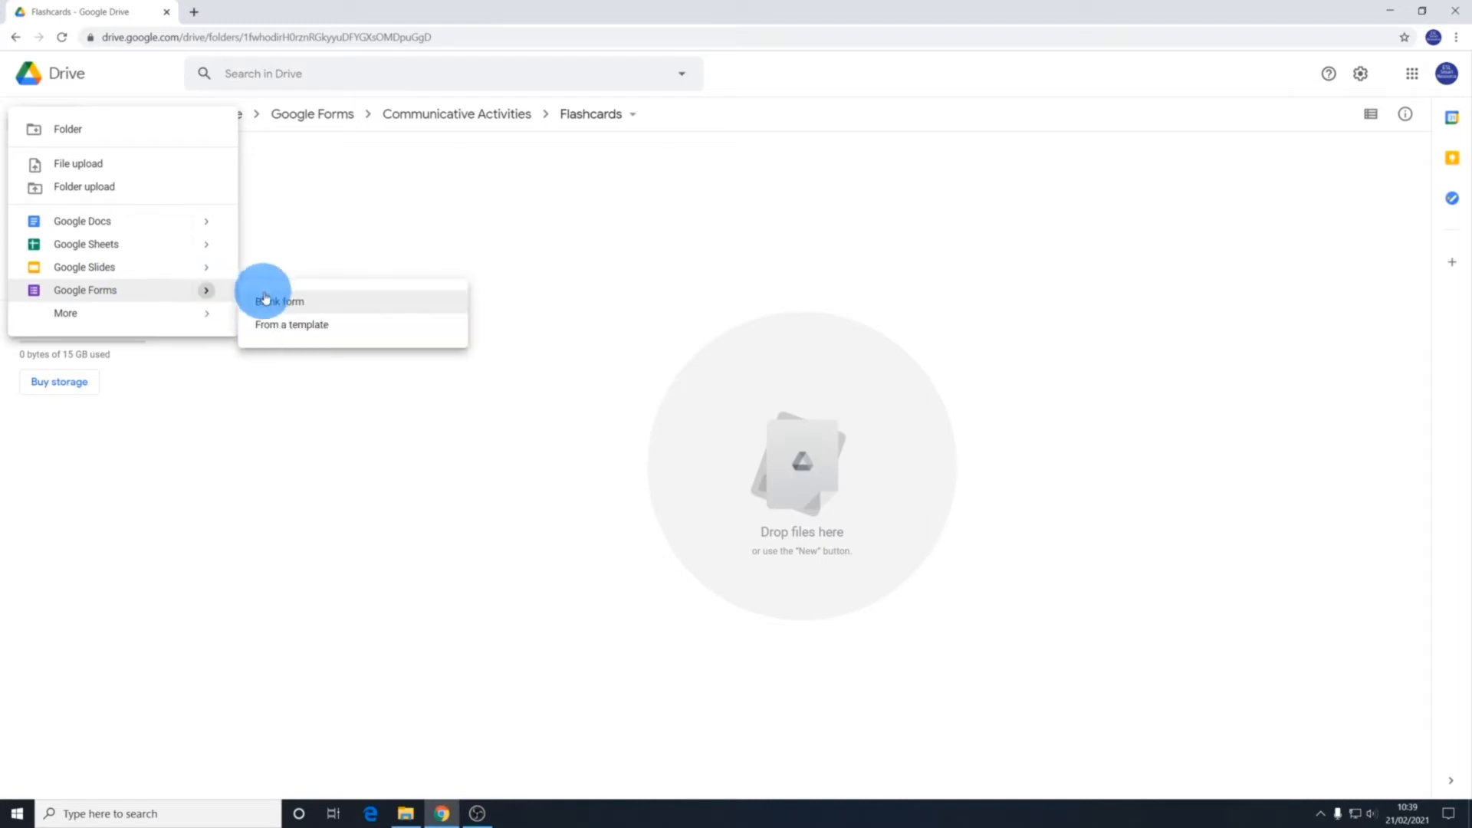
{"action": "left_click", "coordinate": [296, 328]}
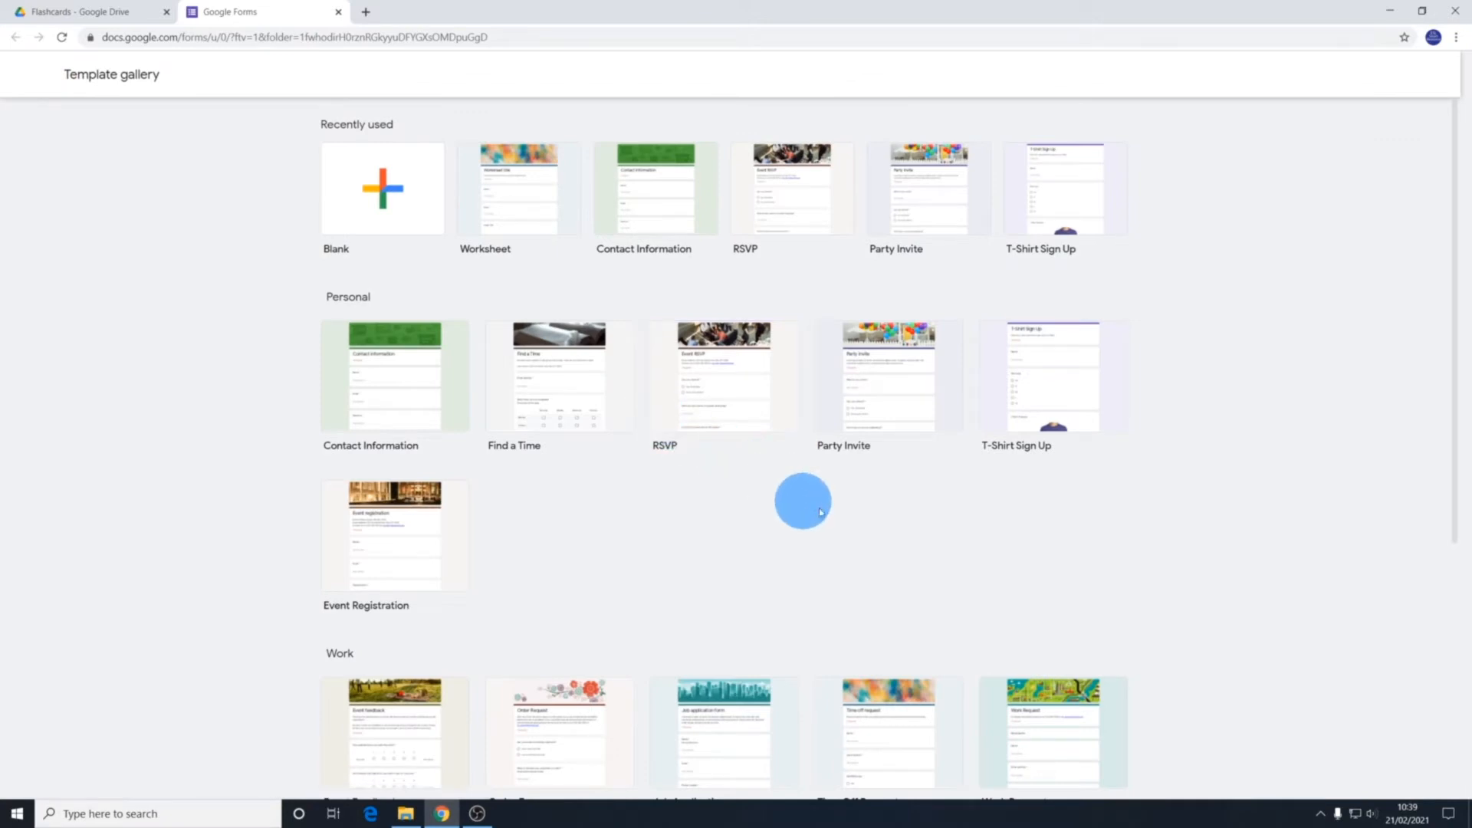
{"action": "scroll", "coordinate": [895, 538], "scroll_direction": "down", "scroll_amount": 5}
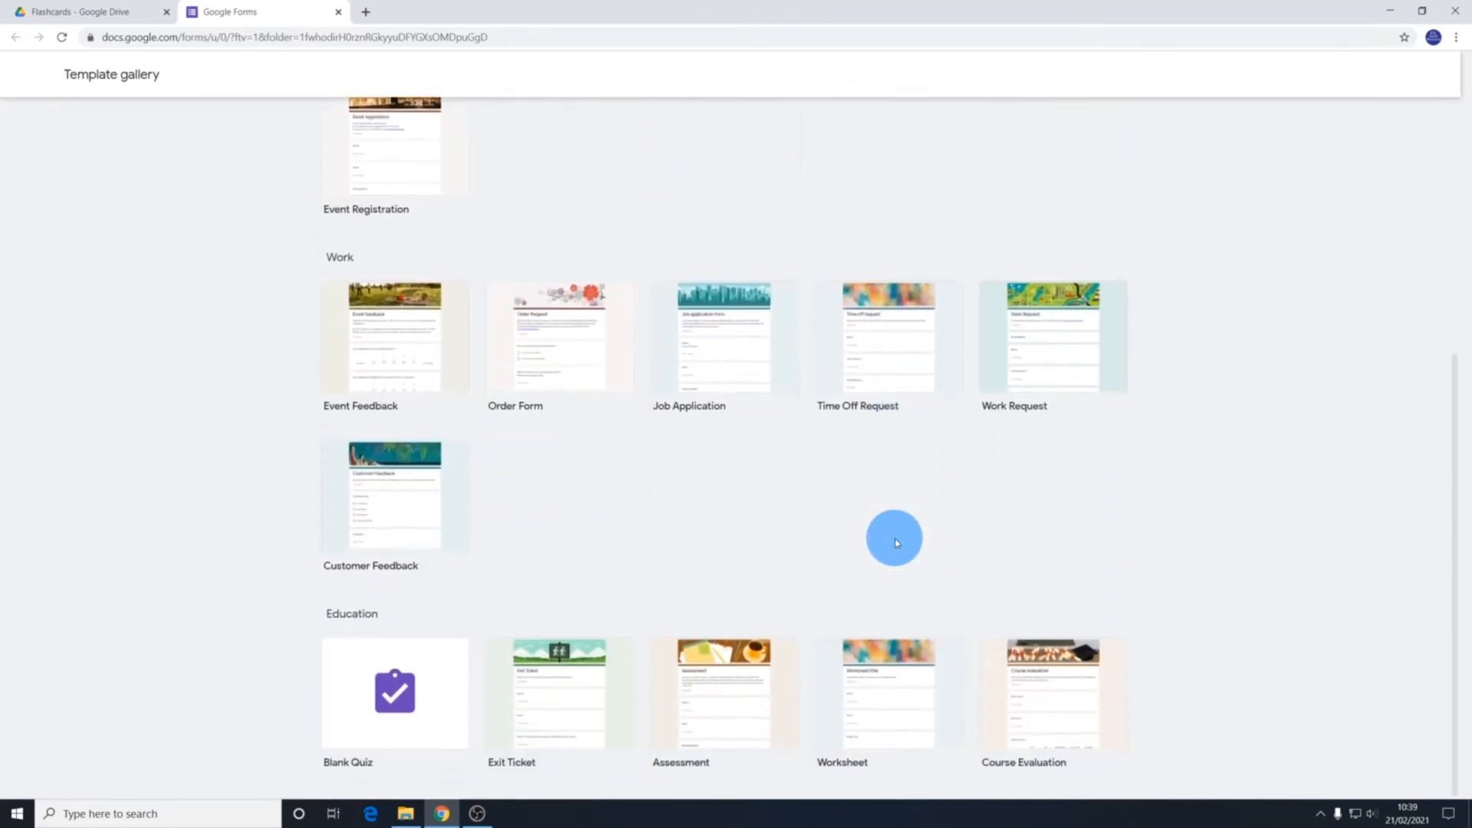
{"action": "left_click", "coordinate": [872, 690]}
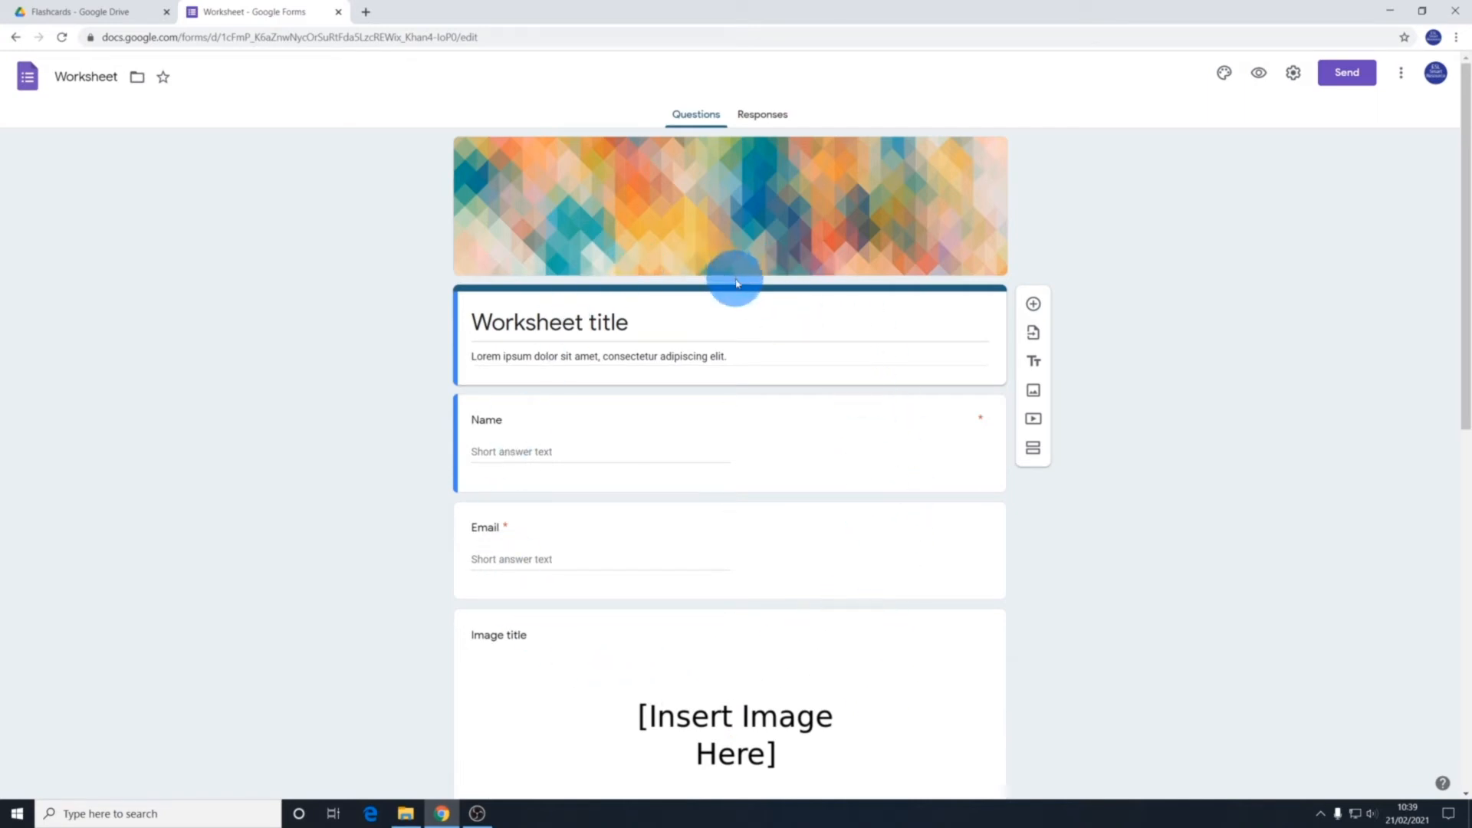
Rename the form file as "Flashcards - Do you...?"
{"action": "left_click", "coordinate": [118, 77]}
{"action": "key", "text": "BackSpace"}
{"action": "key", "text": "BackSpace"}
{"action": "key", "text": "BackSpace"}
{"action": "key", "text": "BackSpace"}
{"action": "key", "text": "BackSpace"}
{"action": "key", "text": "BackSpace"}
{"action": "key", "text": "BackSpace"}
{"action": "key", "text": "BackSpace"}
{"action": "key", "text": "BackSpace"}
{"action": "type", "text": "Ulashcards - Do you"}
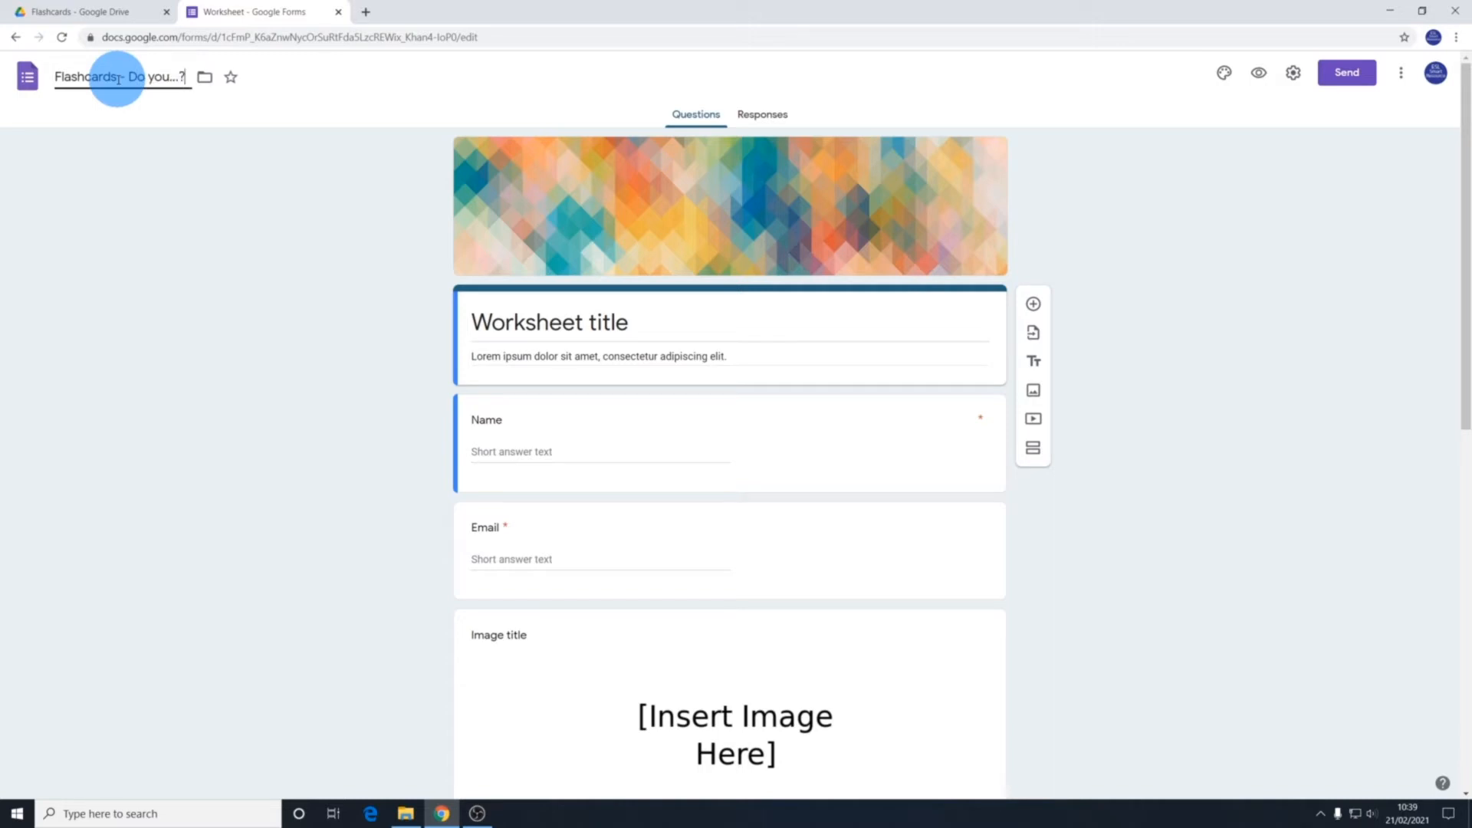
Change the form's heading to "Flashcards" and clear the placeholder description below it
{"action": "left_click", "coordinate": [650, 326]}
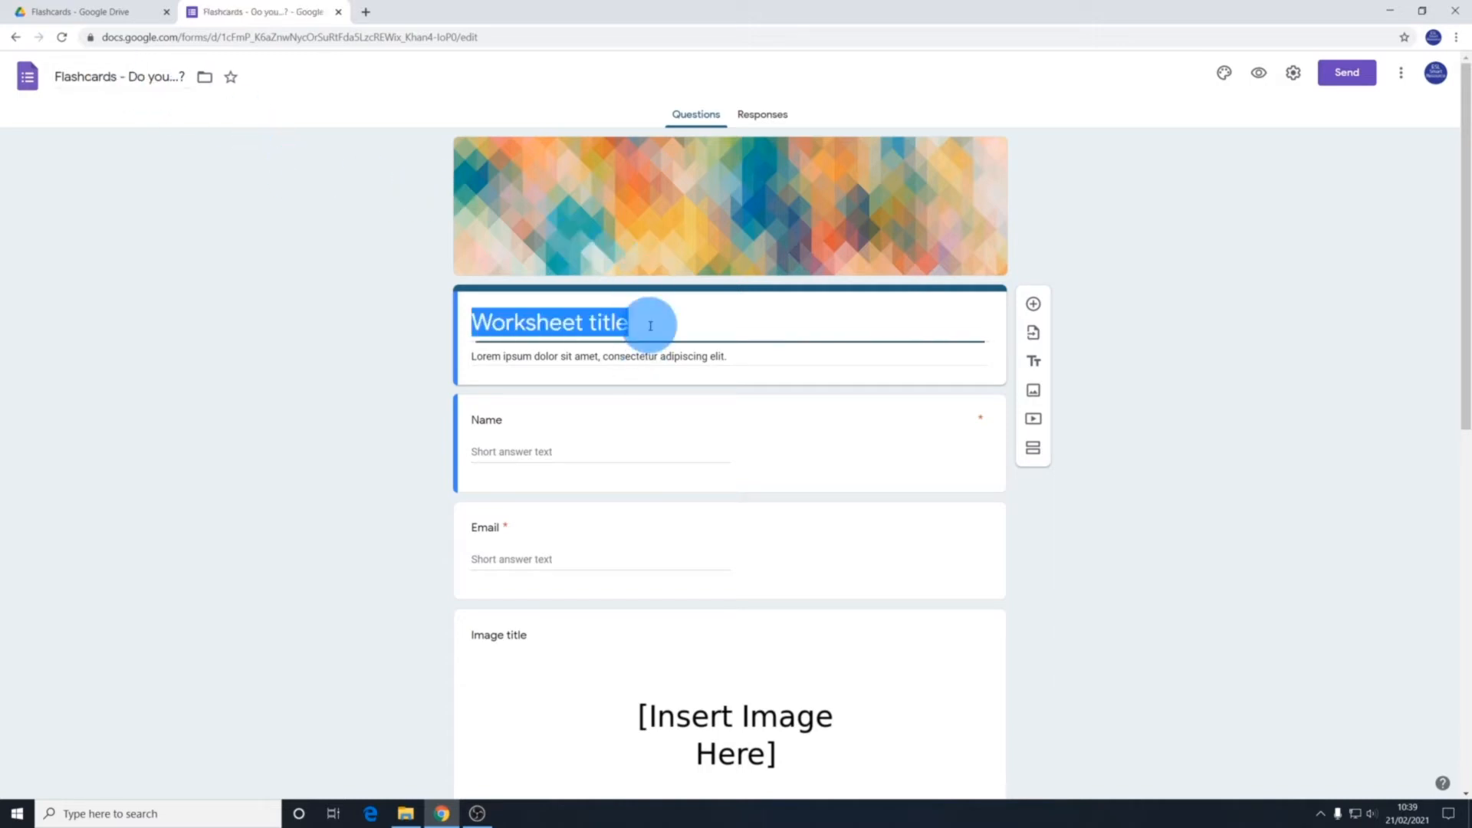
{"action": "type", "text": "Flashcards"}
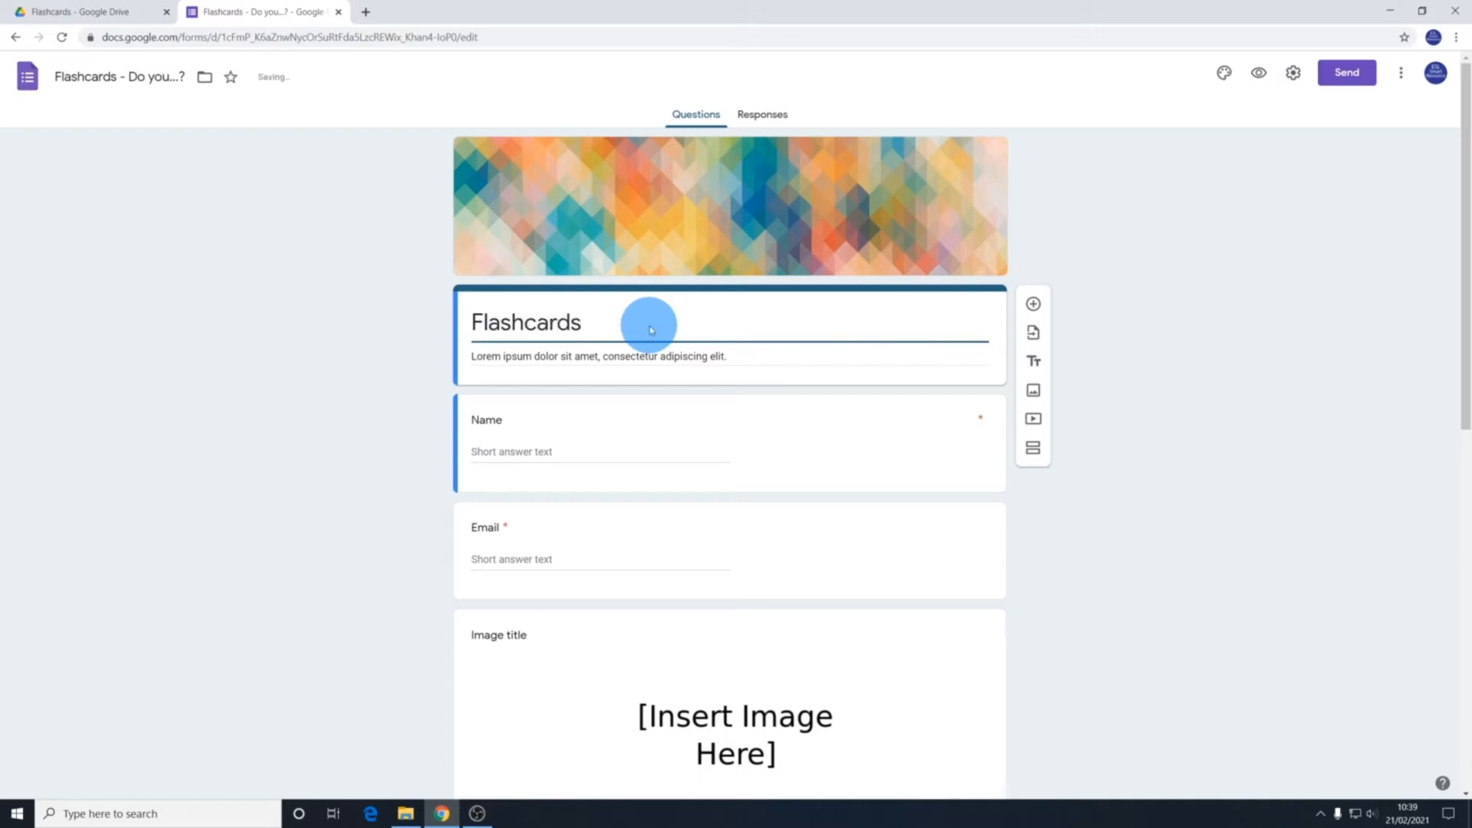
{"action": "triple_click", "coordinate": [730, 354]}
{"action": "key", "text": "BackSpace"}
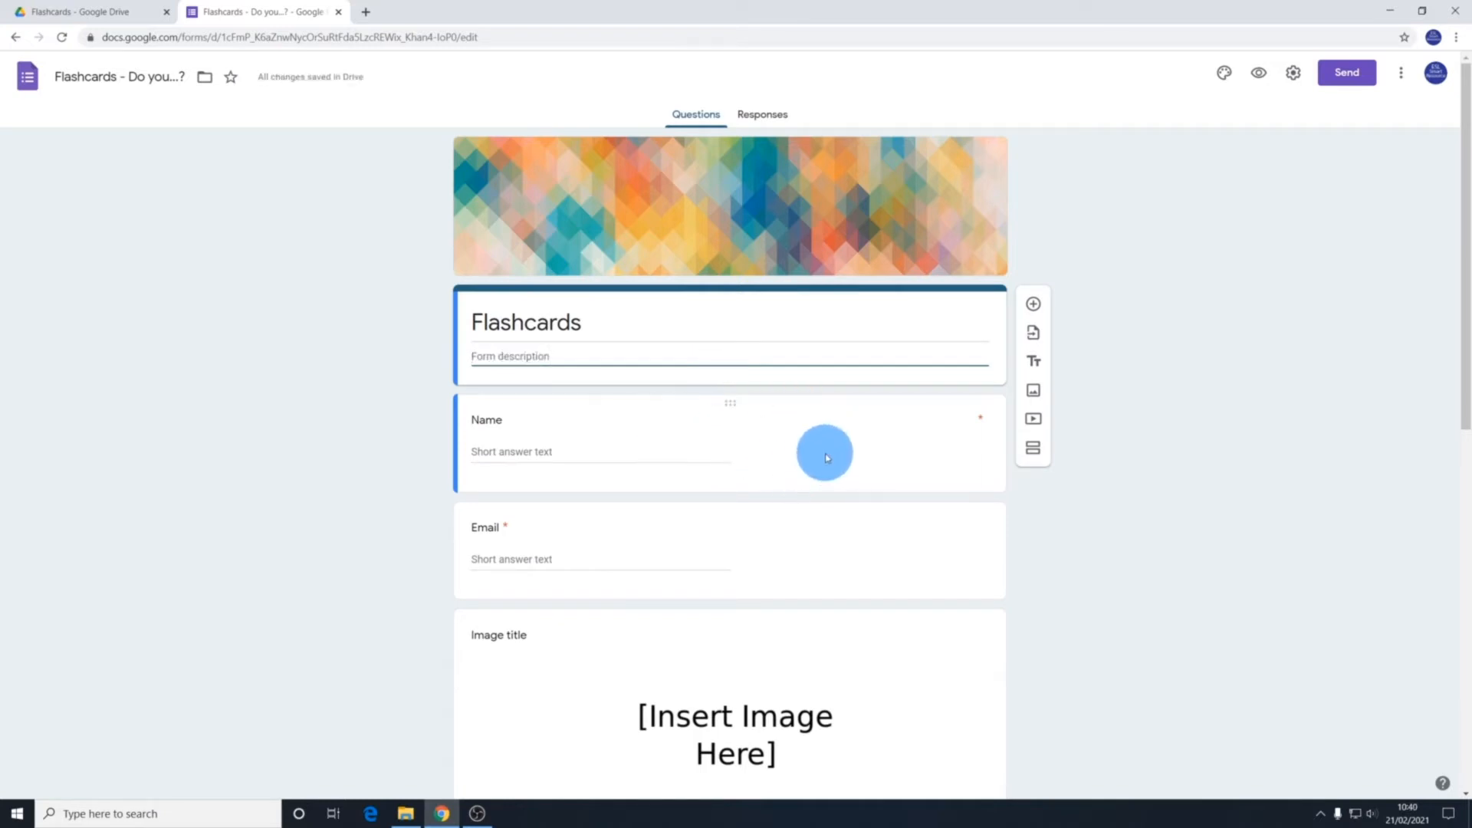
Delete all template items below the Email question: the paragraph, checkbox and multiple-choice questions, the text block and the image
{"action": "scroll", "coordinate": [827, 458], "scroll_direction": "down", "scroll_amount": 1}
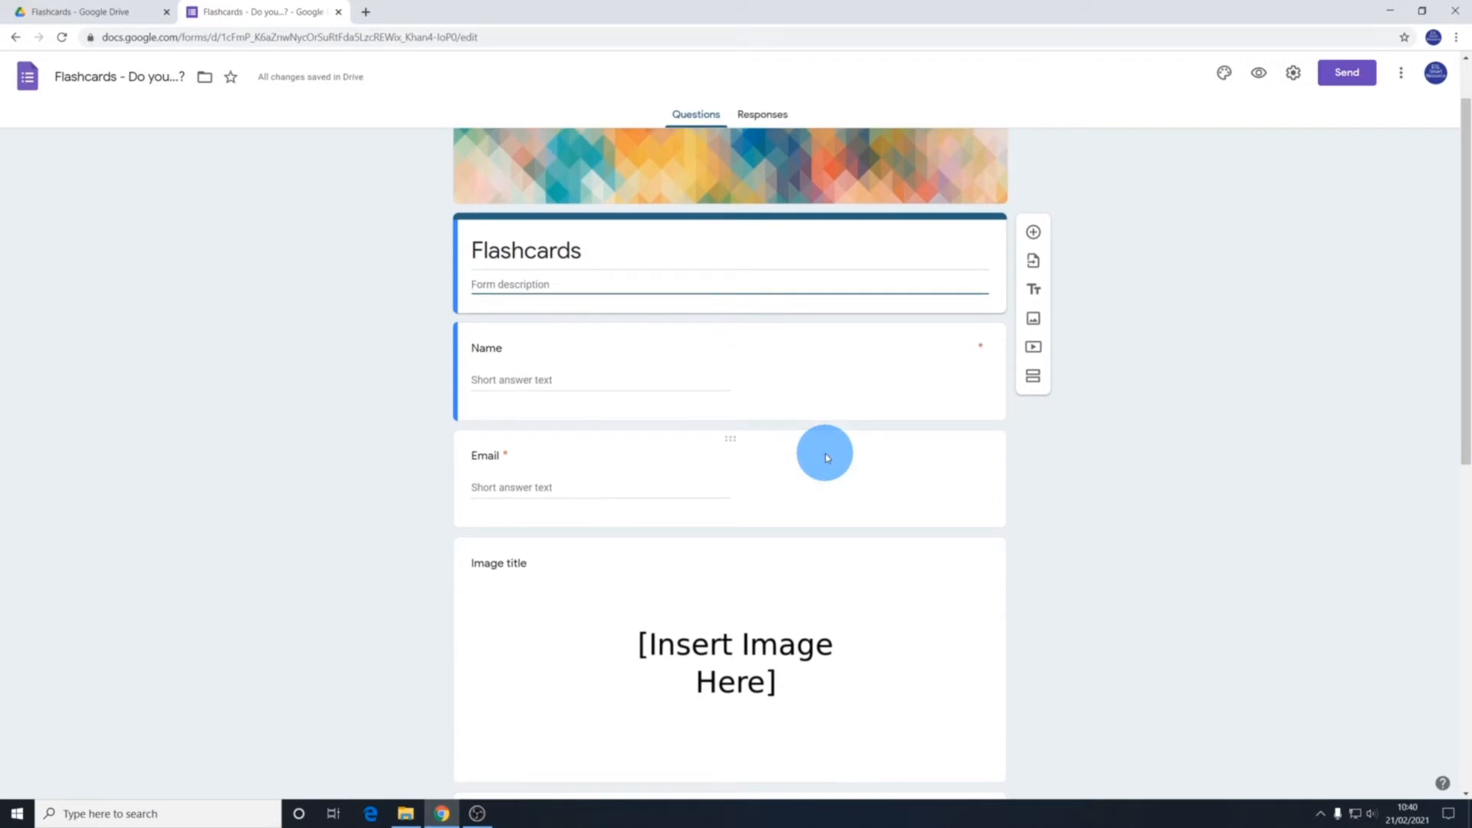
{"action": "scroll", "coordinate": [827, 458], "scroll_direction": "down", "scroll_amount": 8}
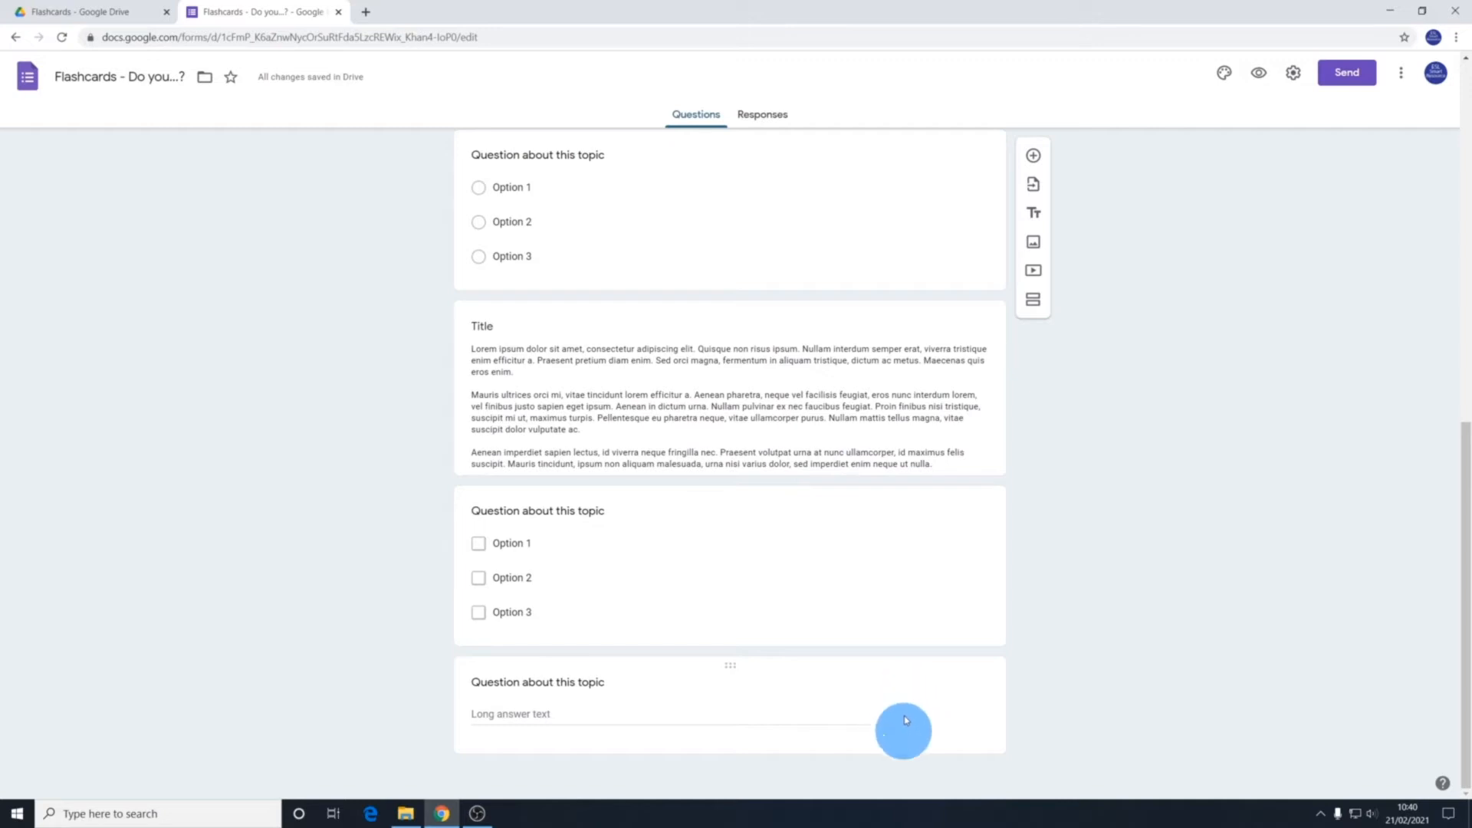
{"action": "left_click", "coordinate": [896, 672]}
{"action": "scroll", "coordinate": [851, 748], "scroll_direction": "down", "scroll_amount": 1}
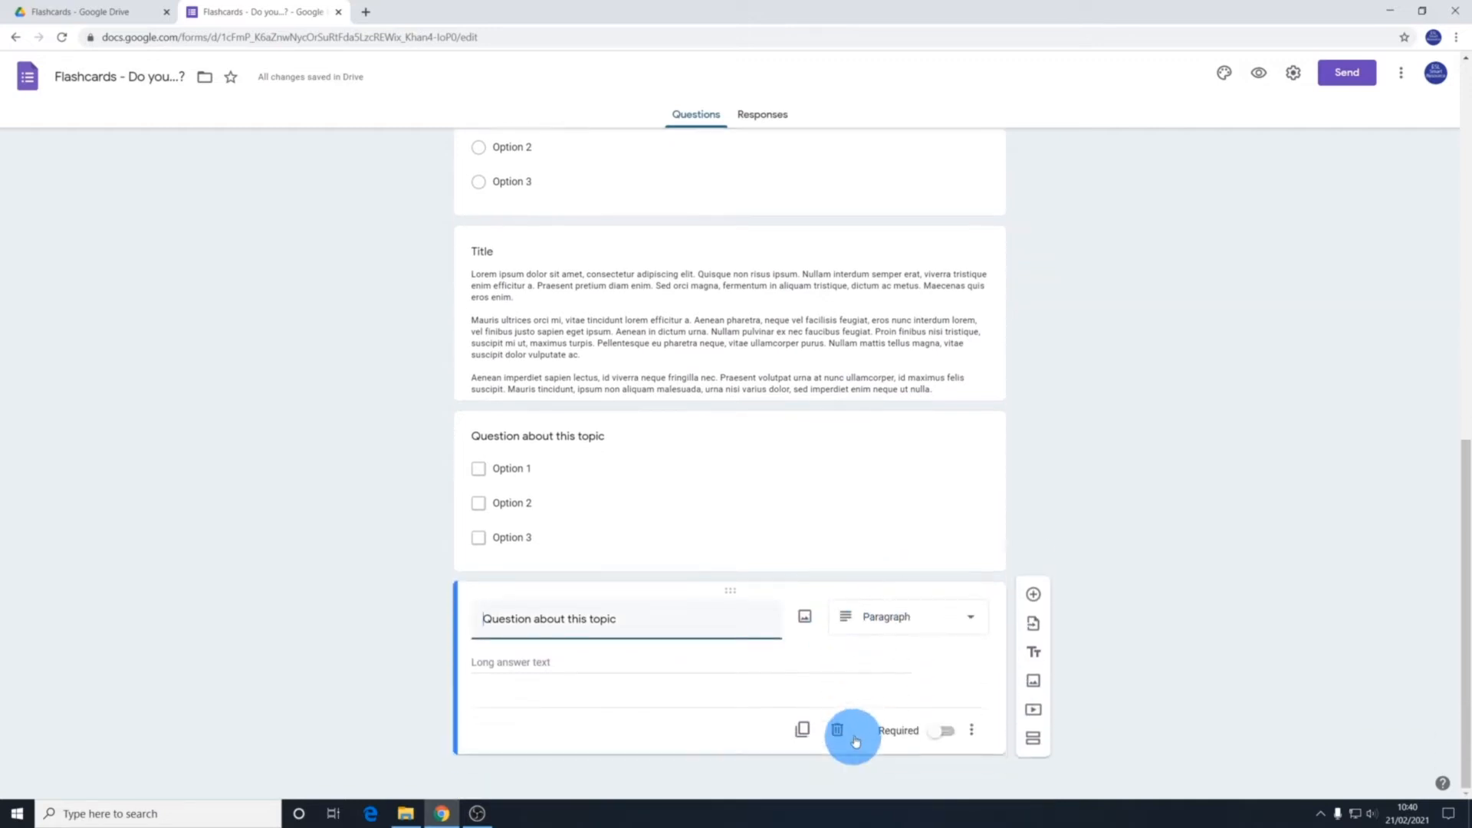
{"action": "left_click", "coordinate": [840, 731]}
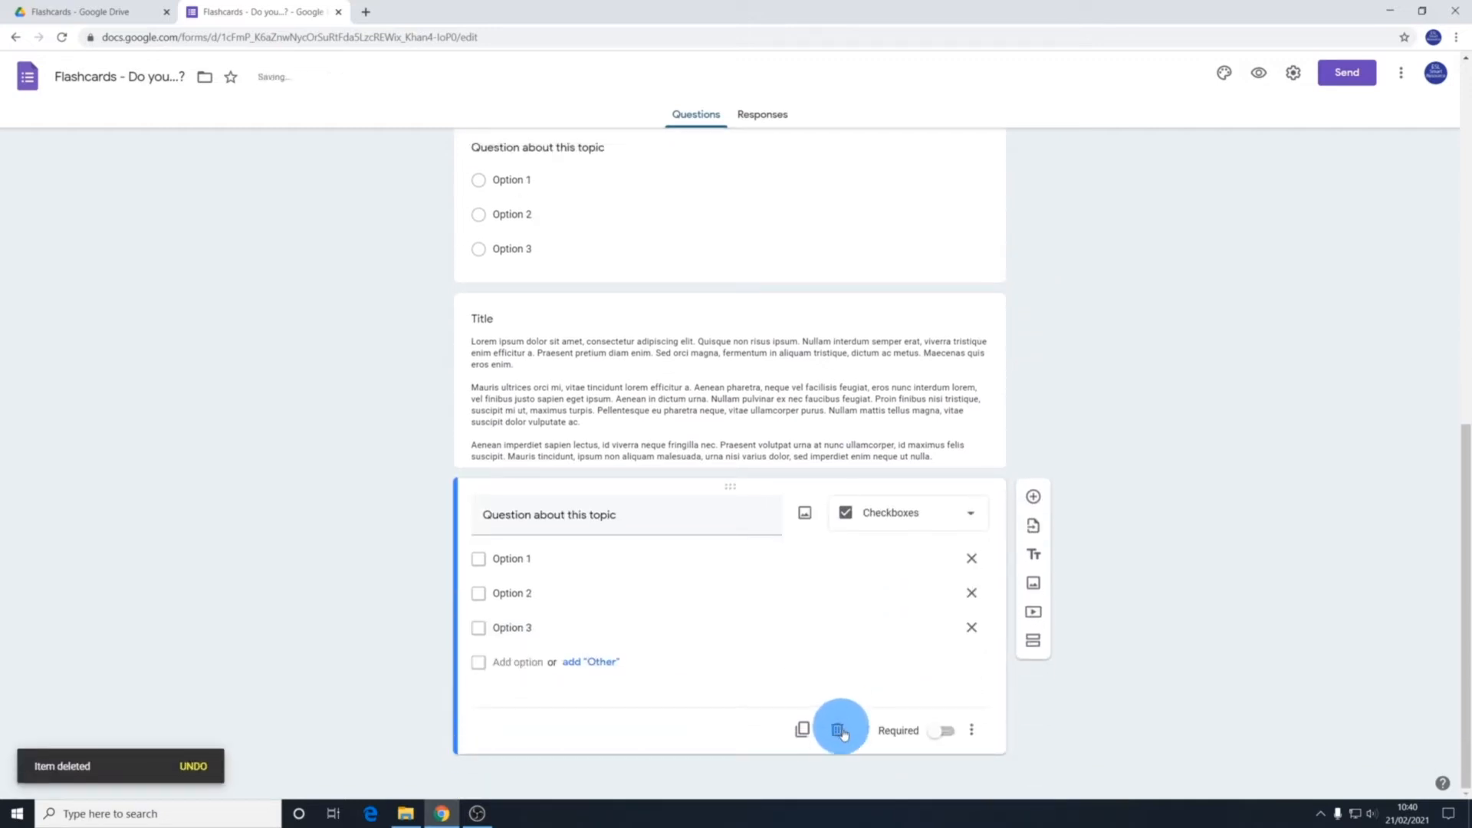
{"action": "left_click", "coordinate": [841, 729]}
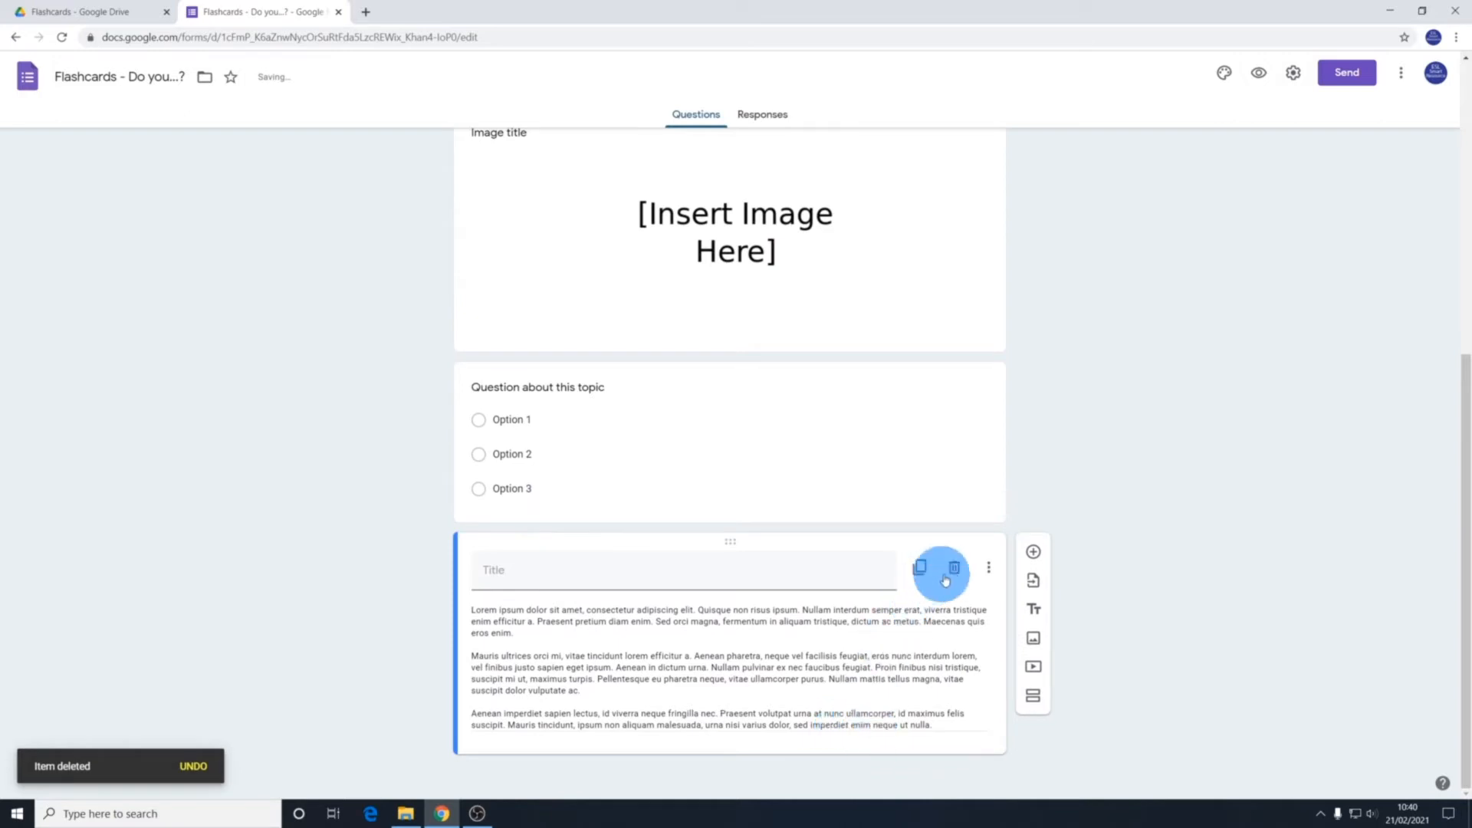
{"action": "left_click", "coordinate": [954, 568]}
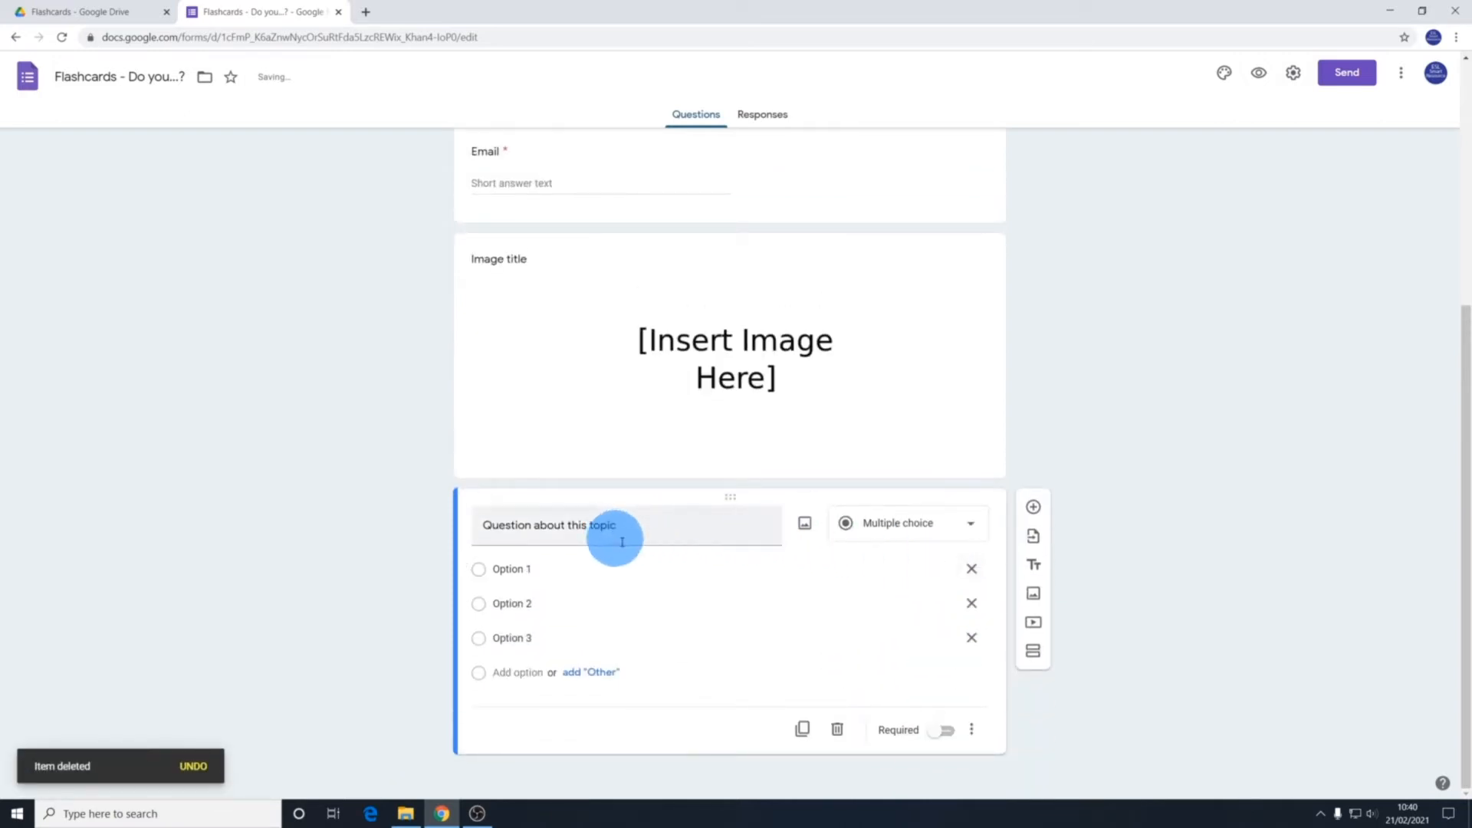
{"action": "left_click", "coordinate": [838, 732]}
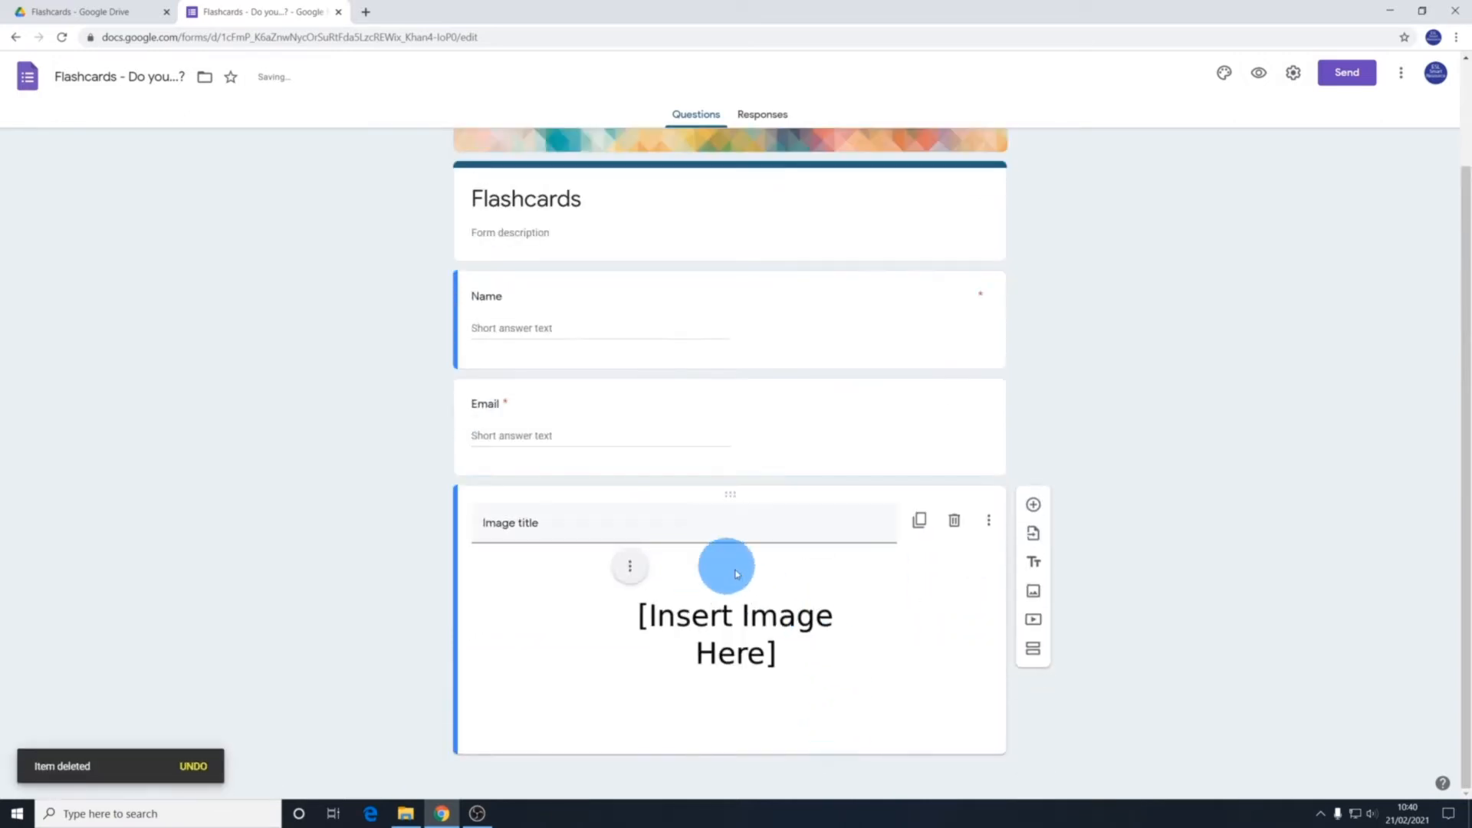
{"action": "left_click", "coordinate": [953, 521]}
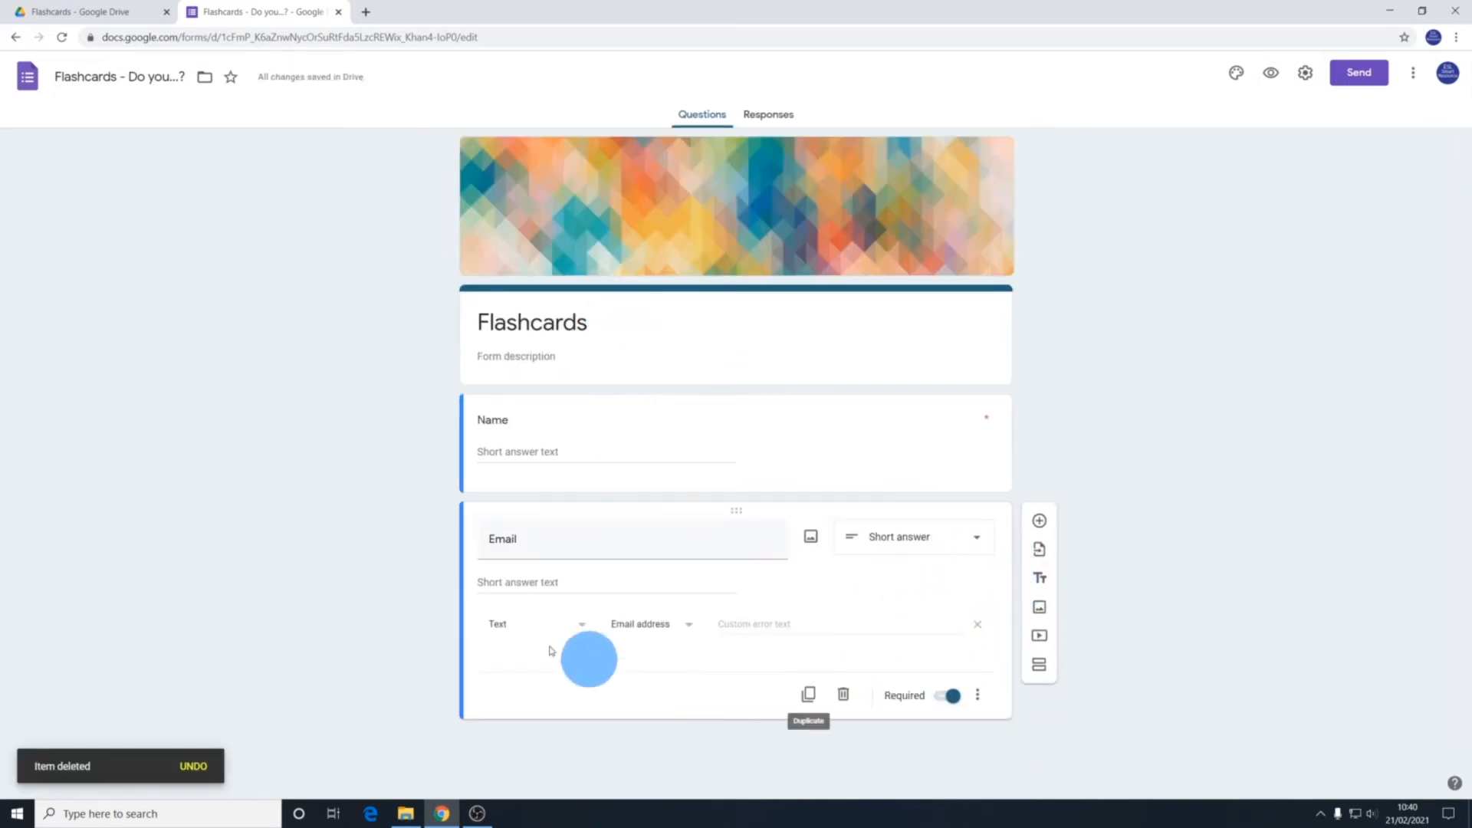
Delete the template's Name and Email questions from the form
{"action": "left_click", "coordinate": [859, 404]}
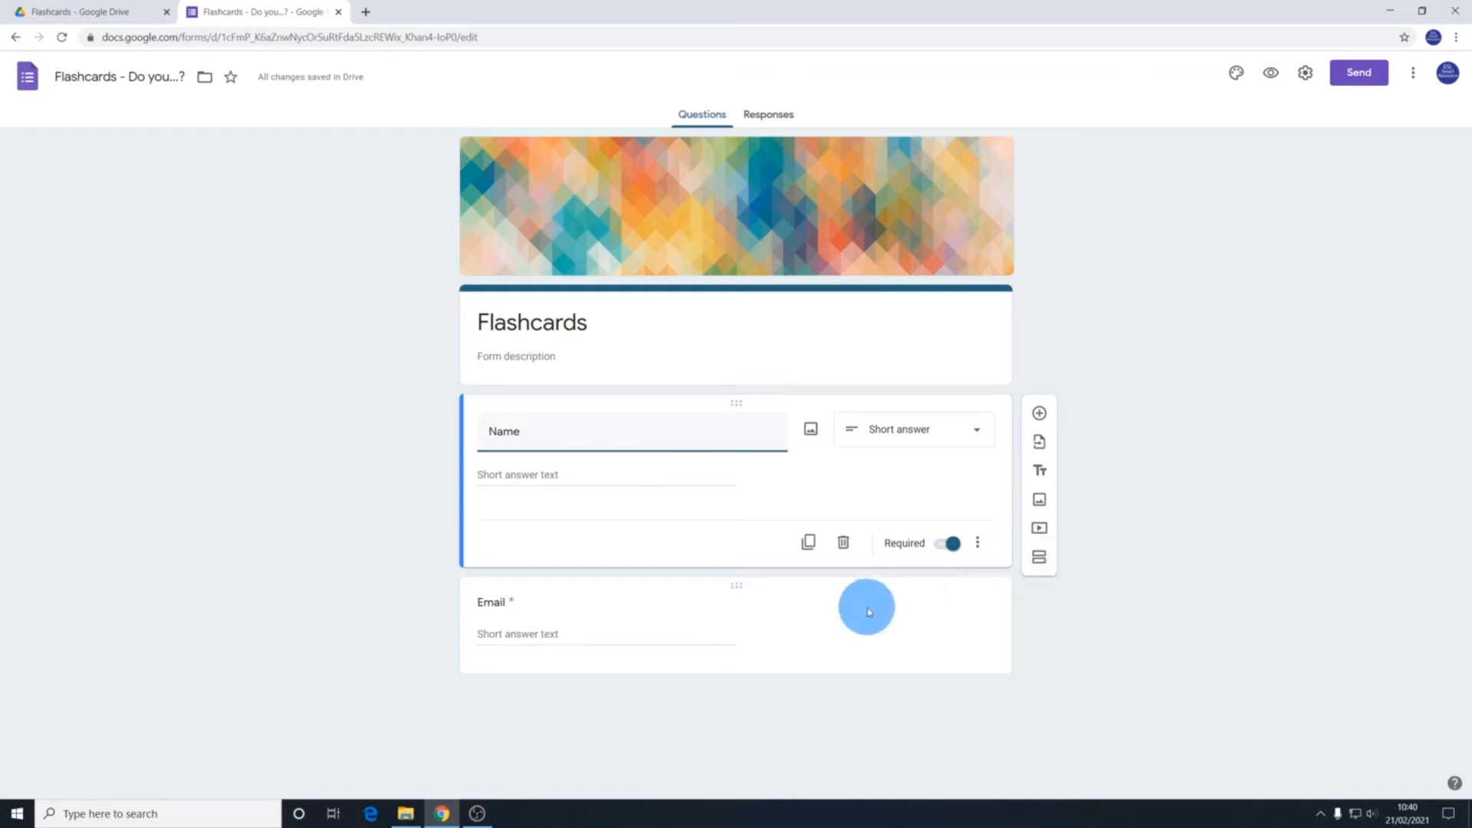
{"action": "left_click", "coordinate": [843, 542]}
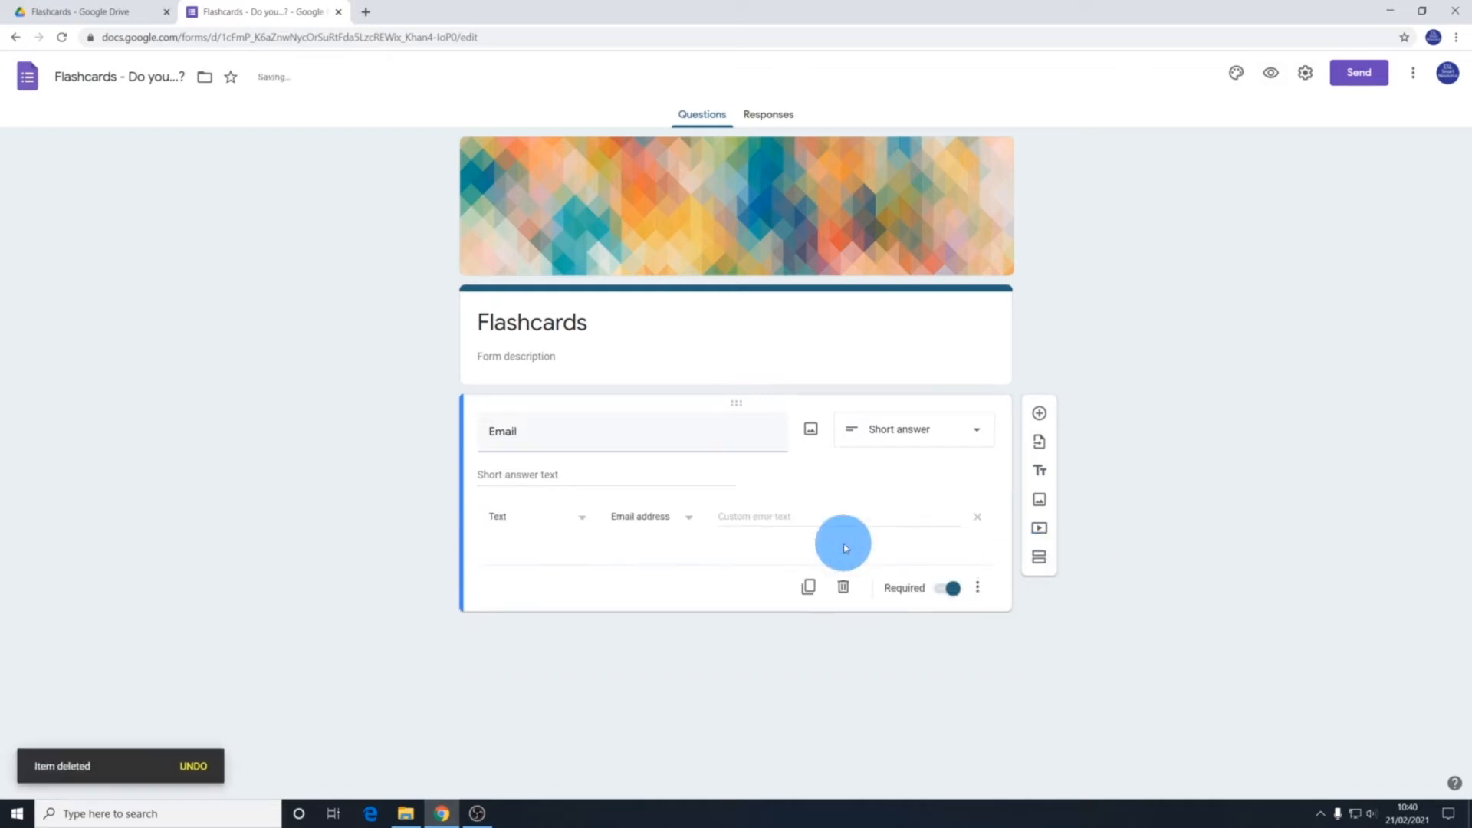
{"action": "left_click", "coordinate": [843, 588]}
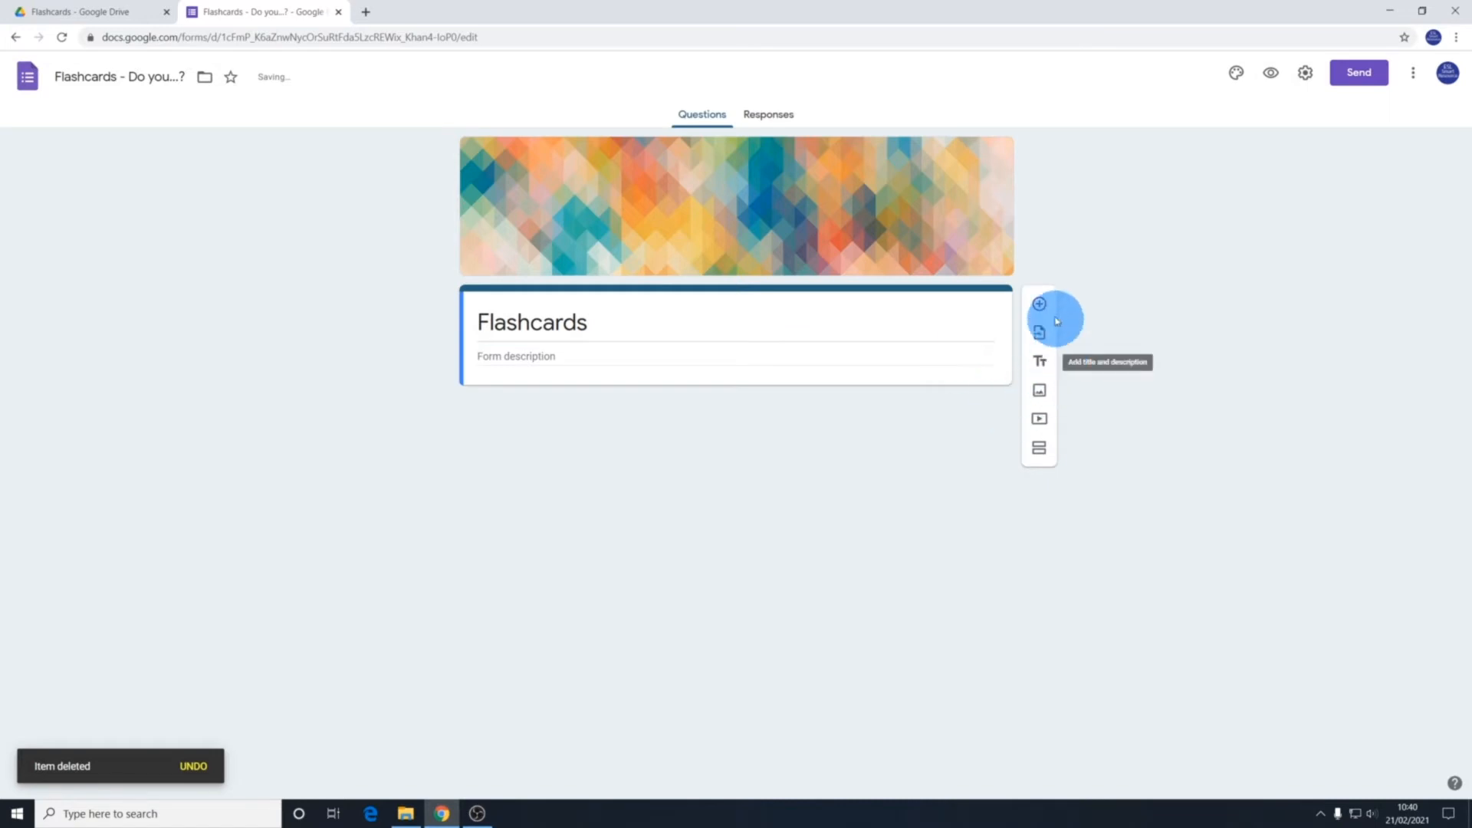
Add a short-answer question titled "Name:" below the form heading
{"action": "left_click", "coordinate": [1041, 305]}
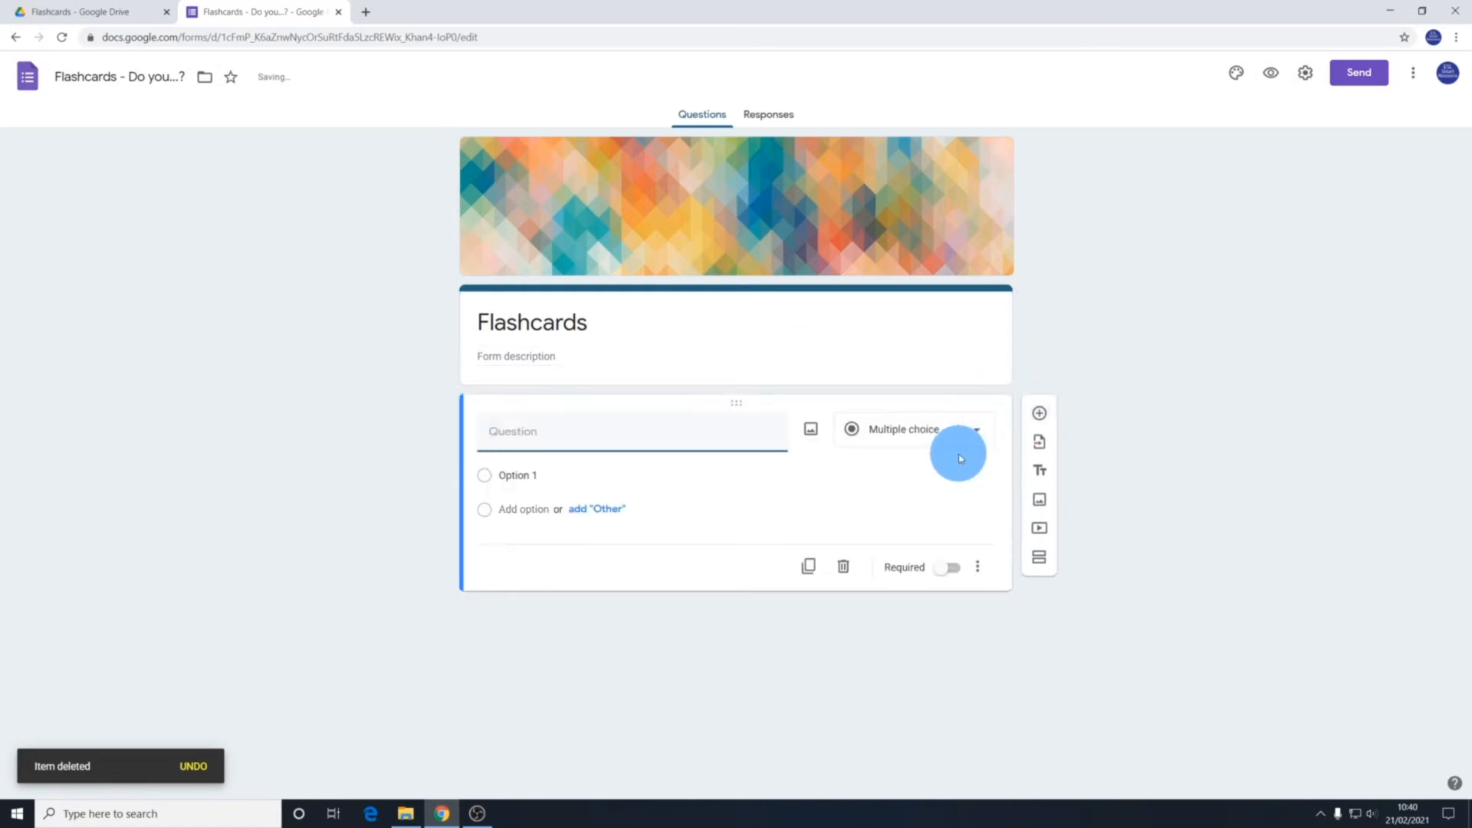
{"action": "left_click", "coordinate": [964, 430]}
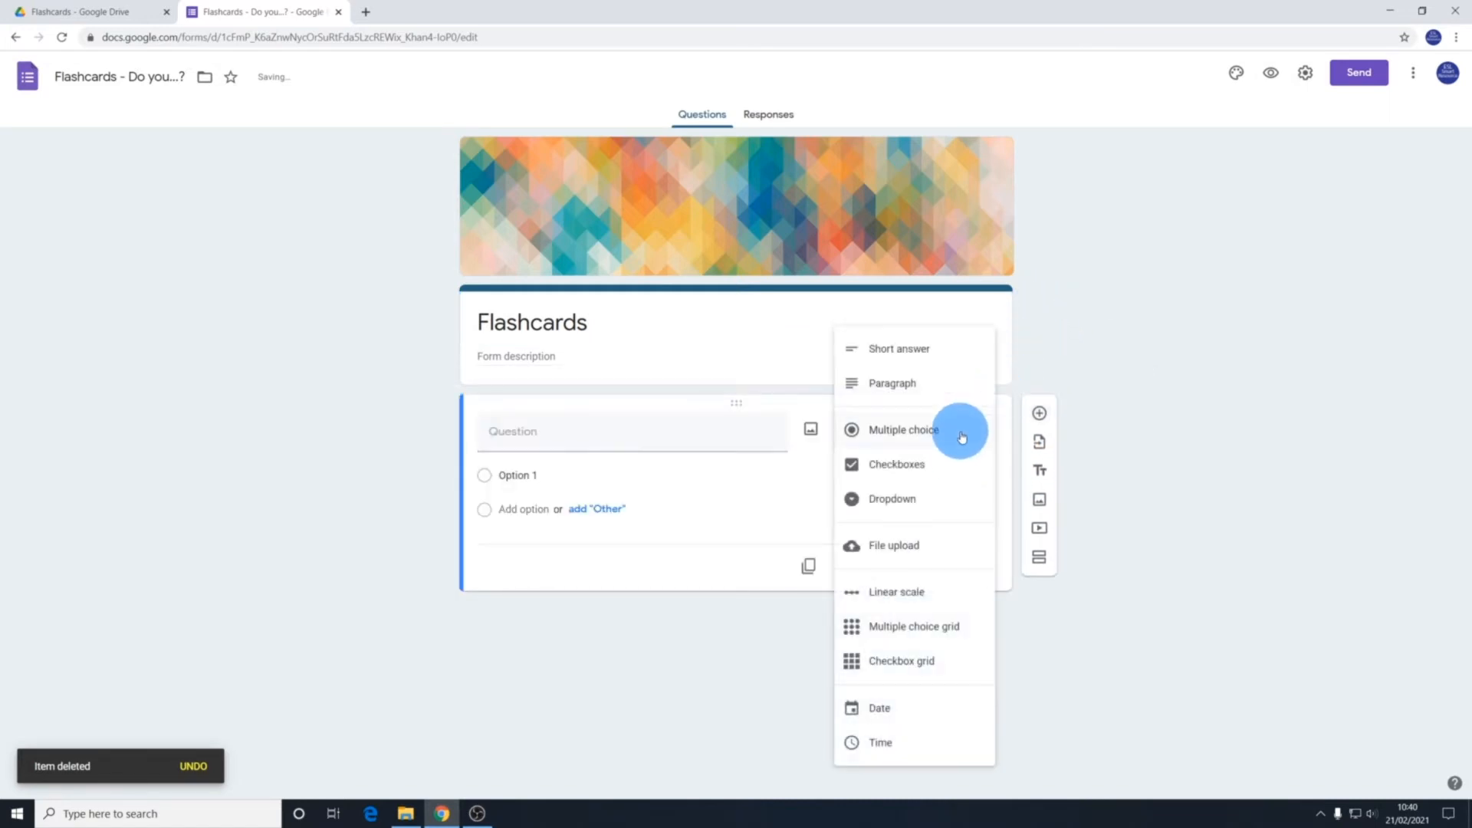
{"action": "left_click", "coordinate": [923, 356]}
{"action": "left_click", "coordinate": [614, 431]}
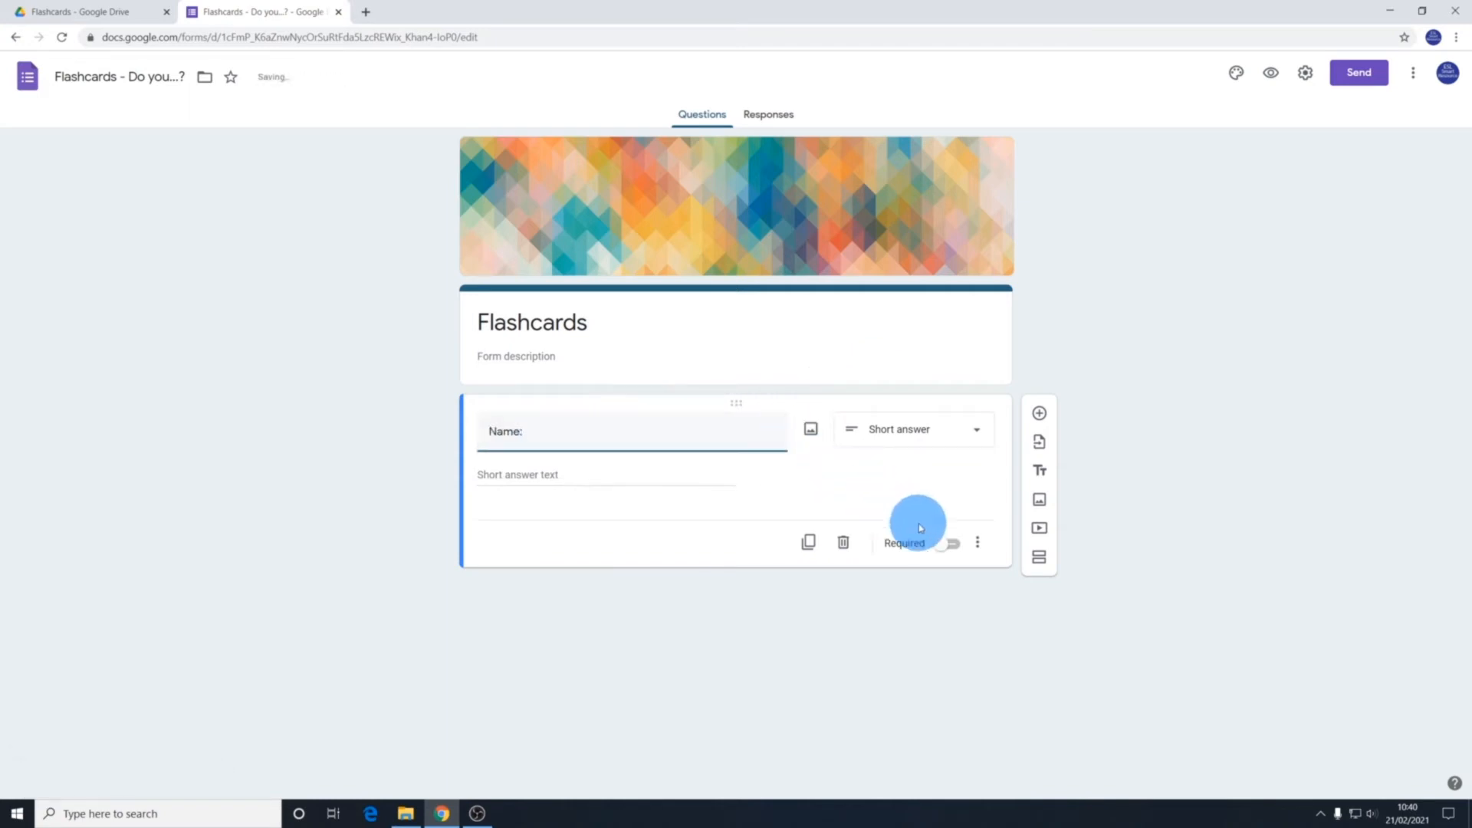
{"action": "left_click", "coordinate": [755, 546]}
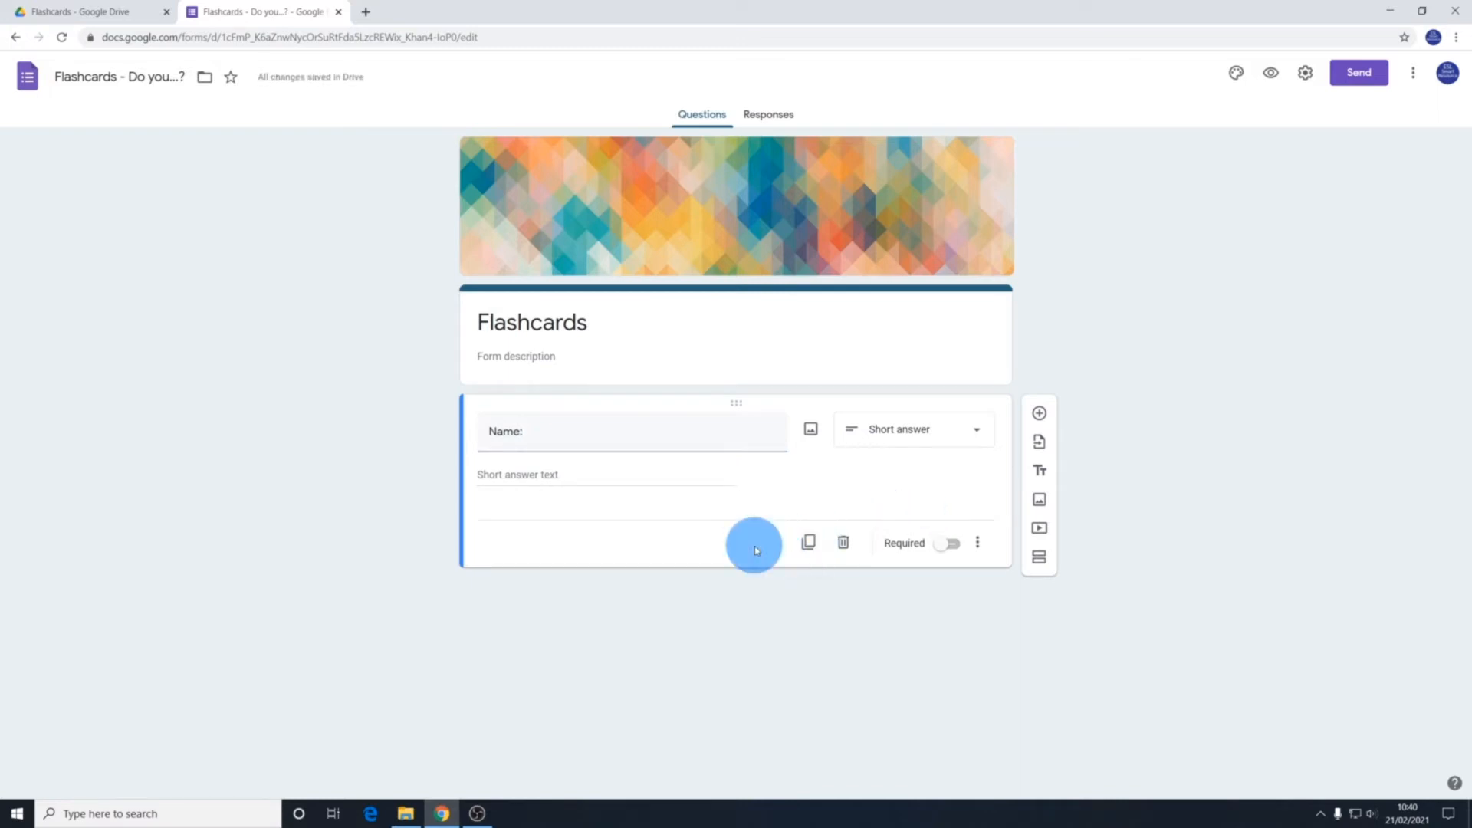
Add a new section after the Name question and title it "Class:"
{"action": "left_click", "coordinate": [1040, 557]}
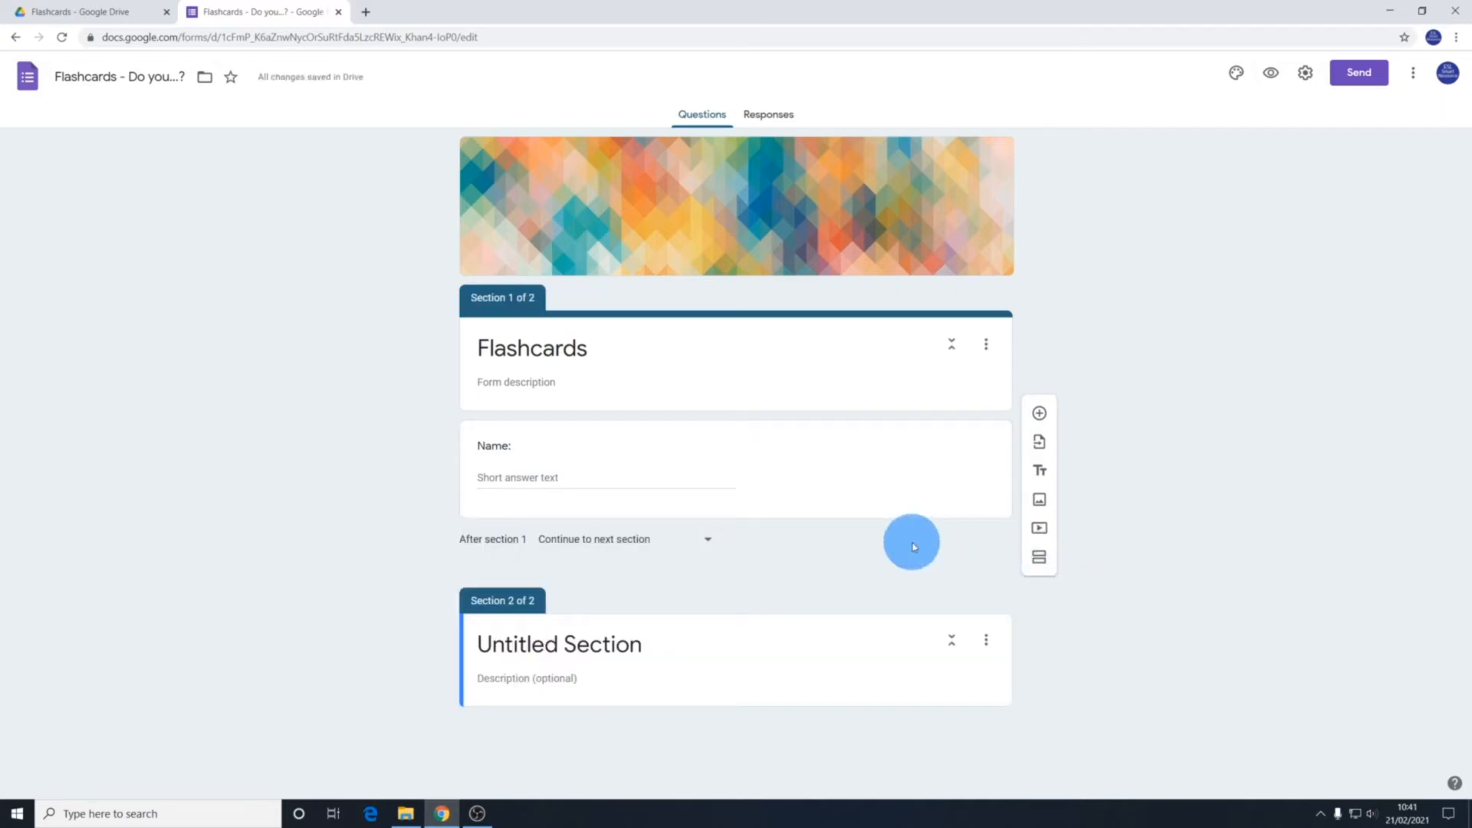
{"action": "left_click", "coordinate": [653, 649]}
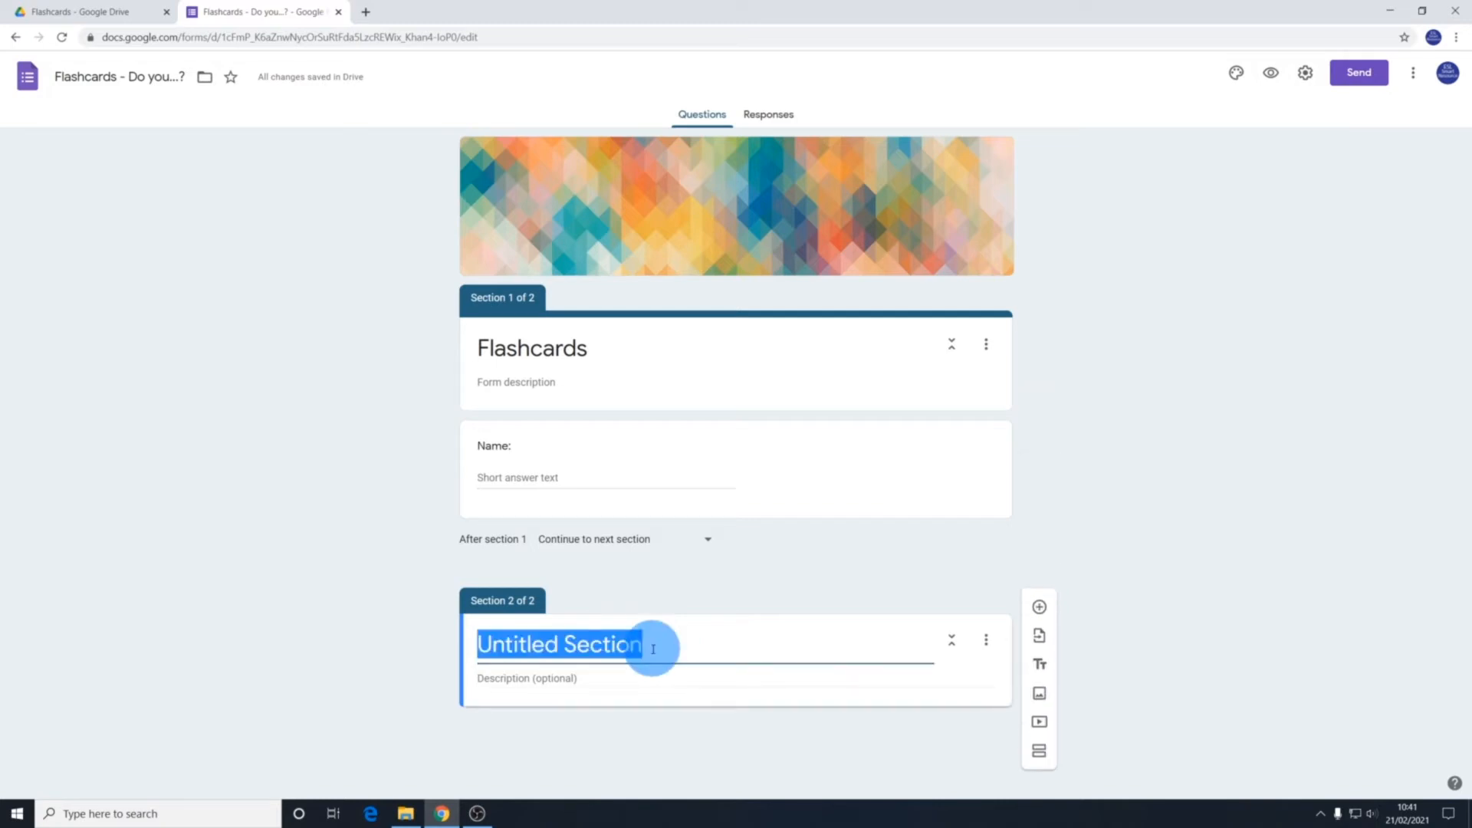
{"action": "type", "text": "Class:"}
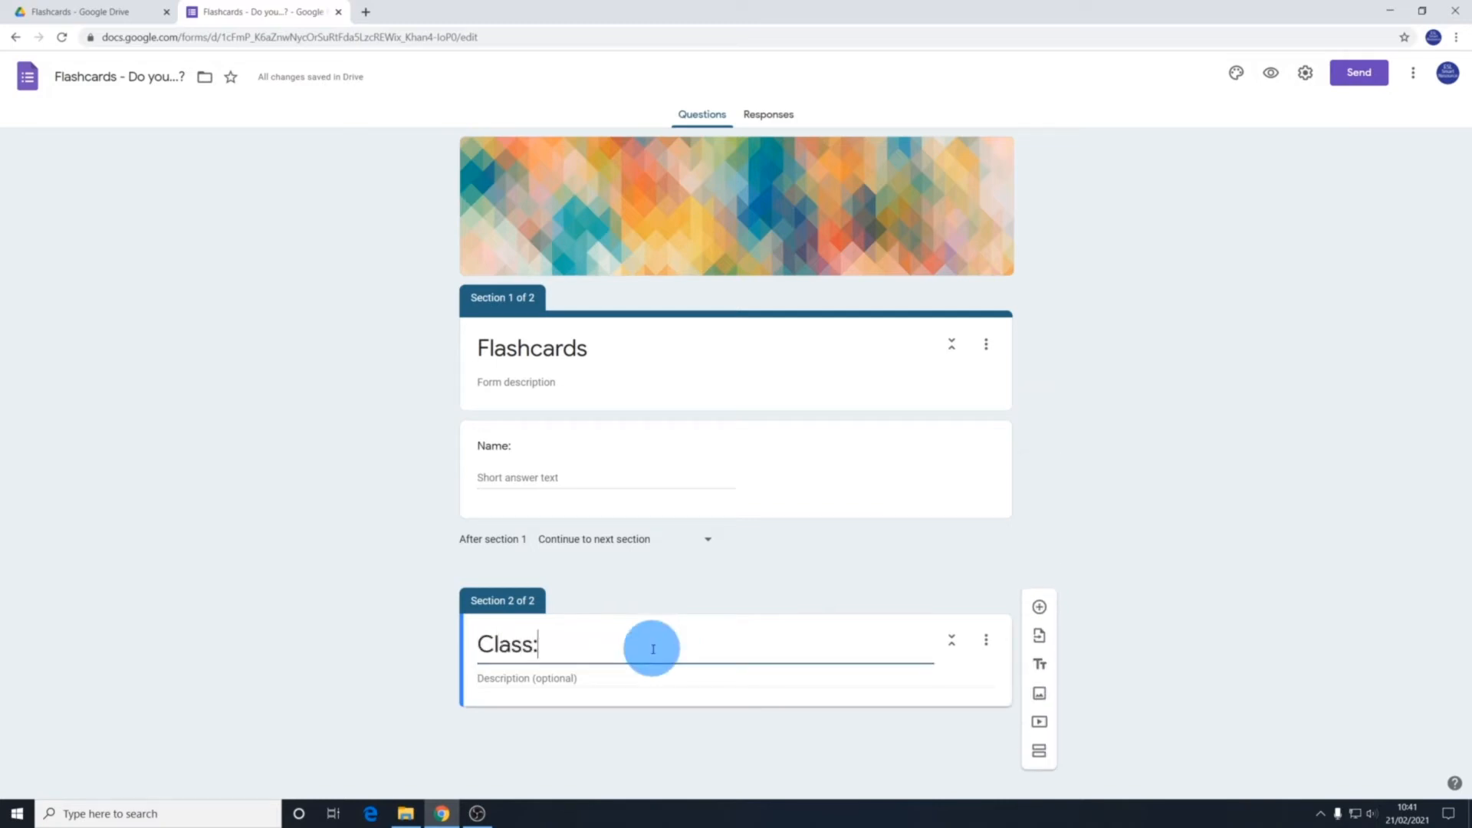
Add a dropdown question titled "Class:" to the Class section
{"action": "left_click", "coordinate": [1039, 607]}
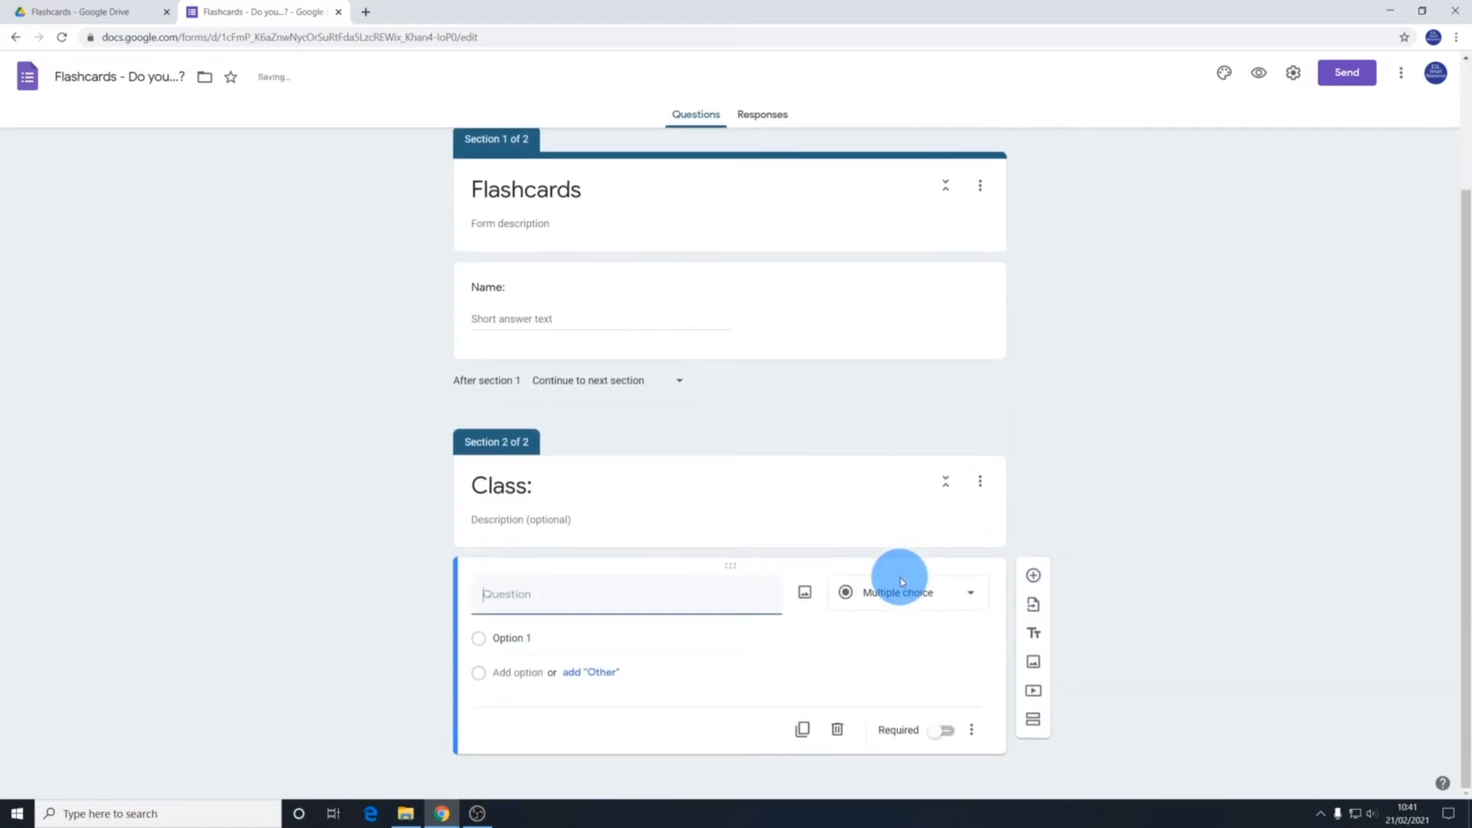
{"action": "left_click", "coordinate": [971, 599]}
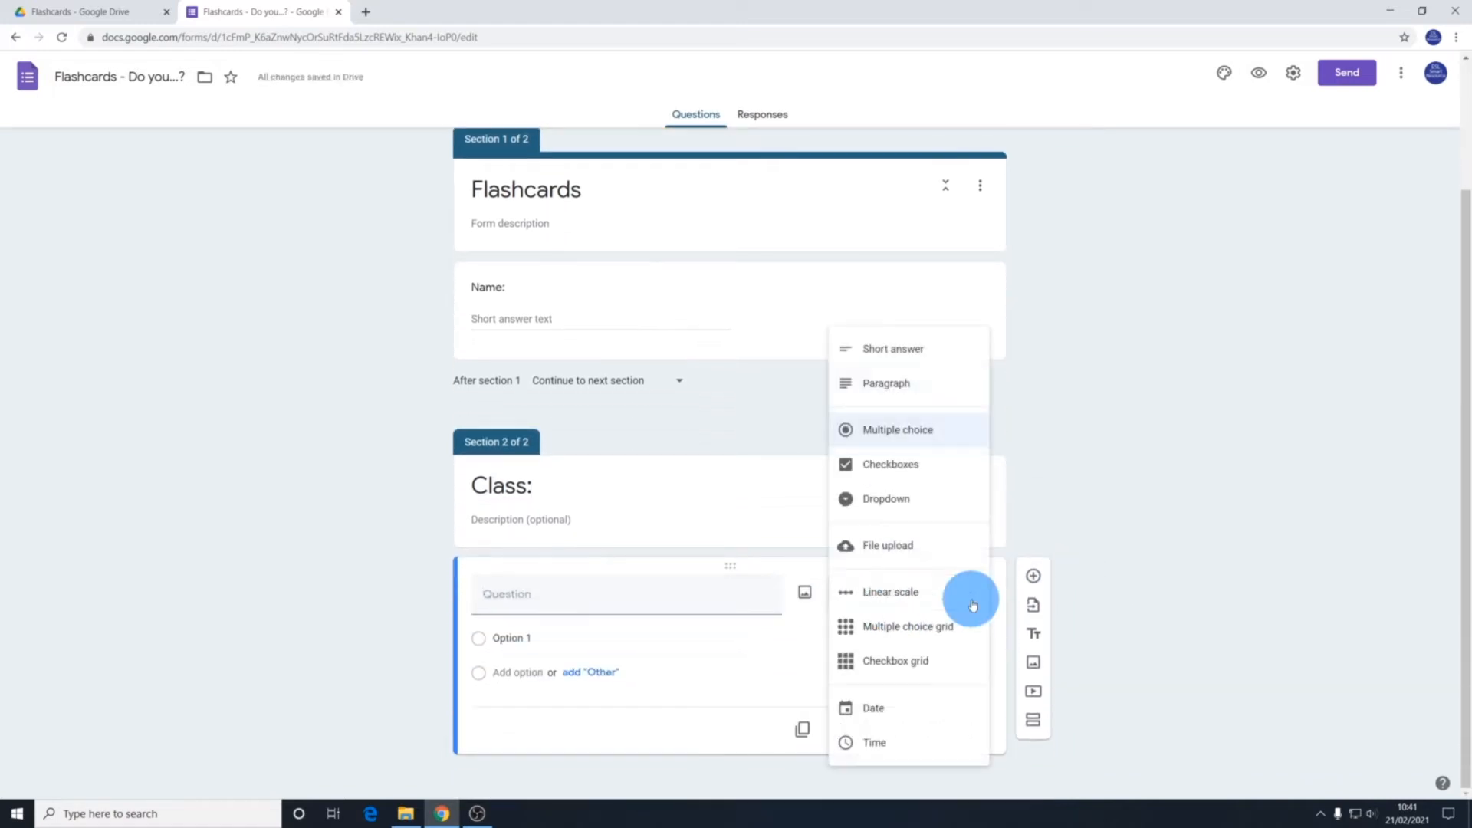
{"action": "left_click", "coordinate": [894, 500]}
{"action": "left_click", "coordinate": [605, 585]}
{"action": "left_click", "coordinate": [587, 591]}
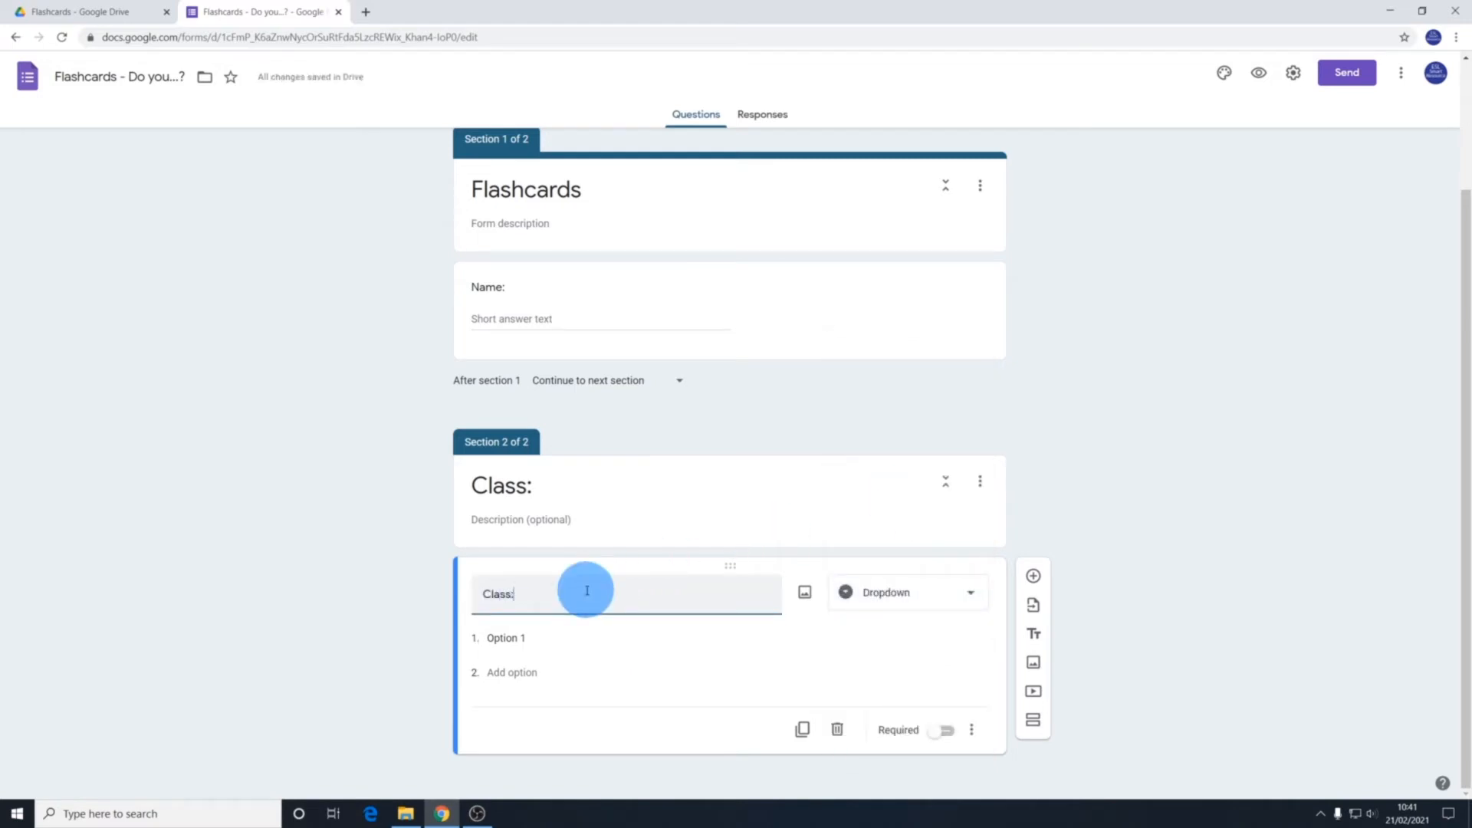
Fill the Class dropdown with the options "Monday 9am", "Monday 11am" and "Tuesday 9am"
{"action": "left_click", "coordinate": [550, 640]}
{"action": "type", "text": "Monday"}
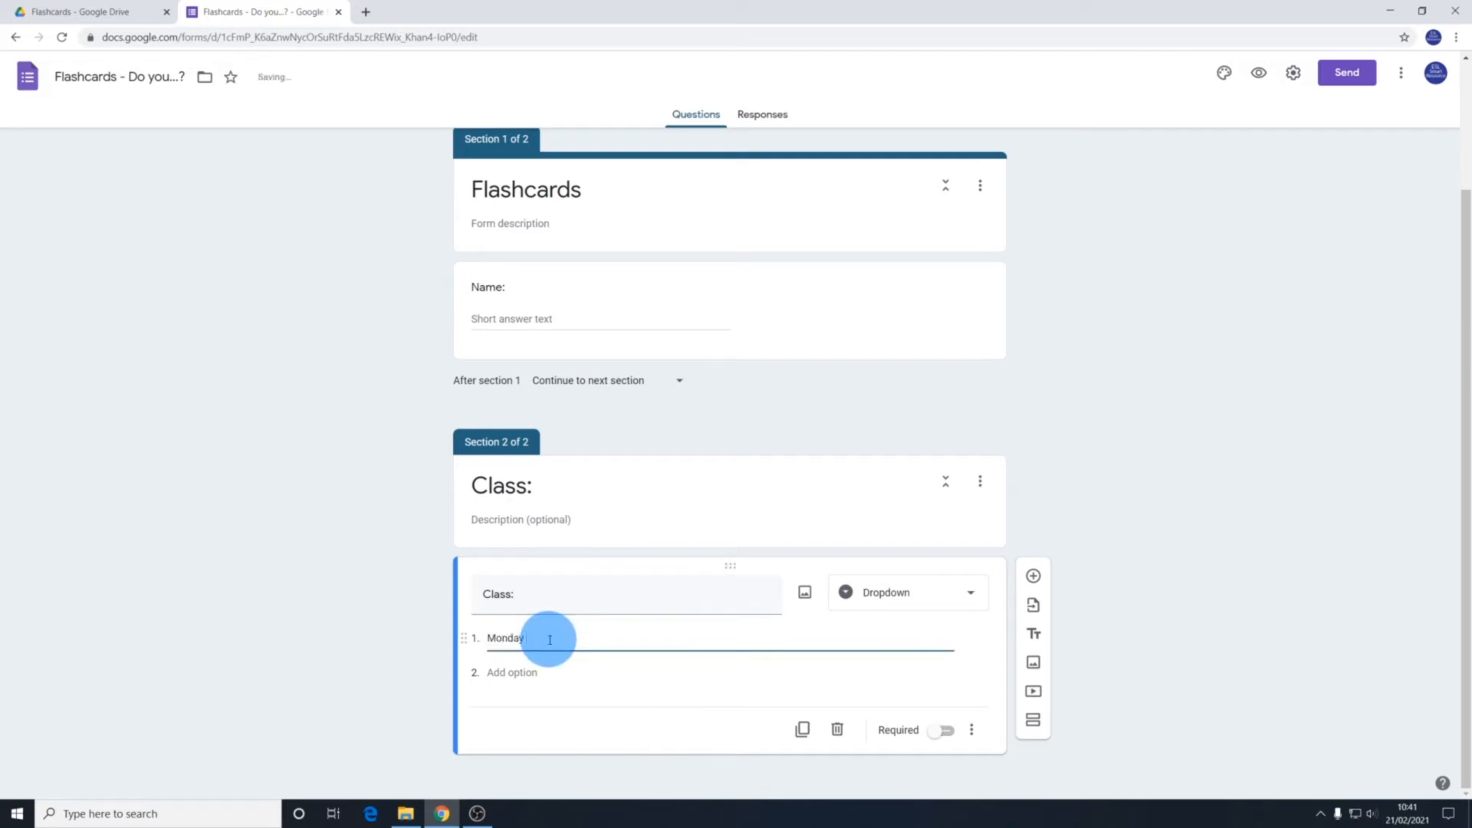
{"action": "type", "text": " 9"}
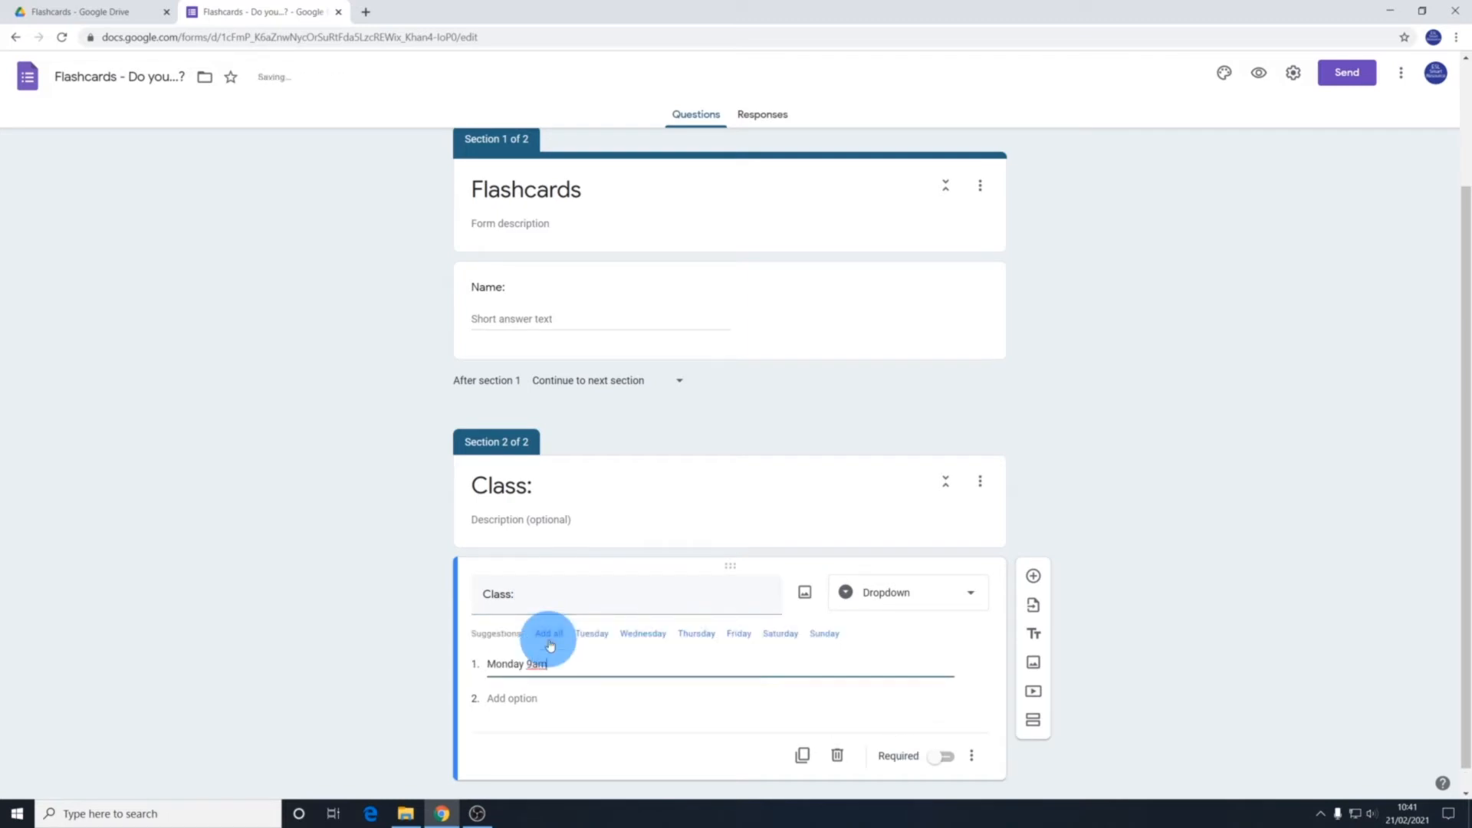
{"action": "type", "text": "am"}
{"action": "key", "text": "Return"}
{"action": "type", "text": "Mo"}
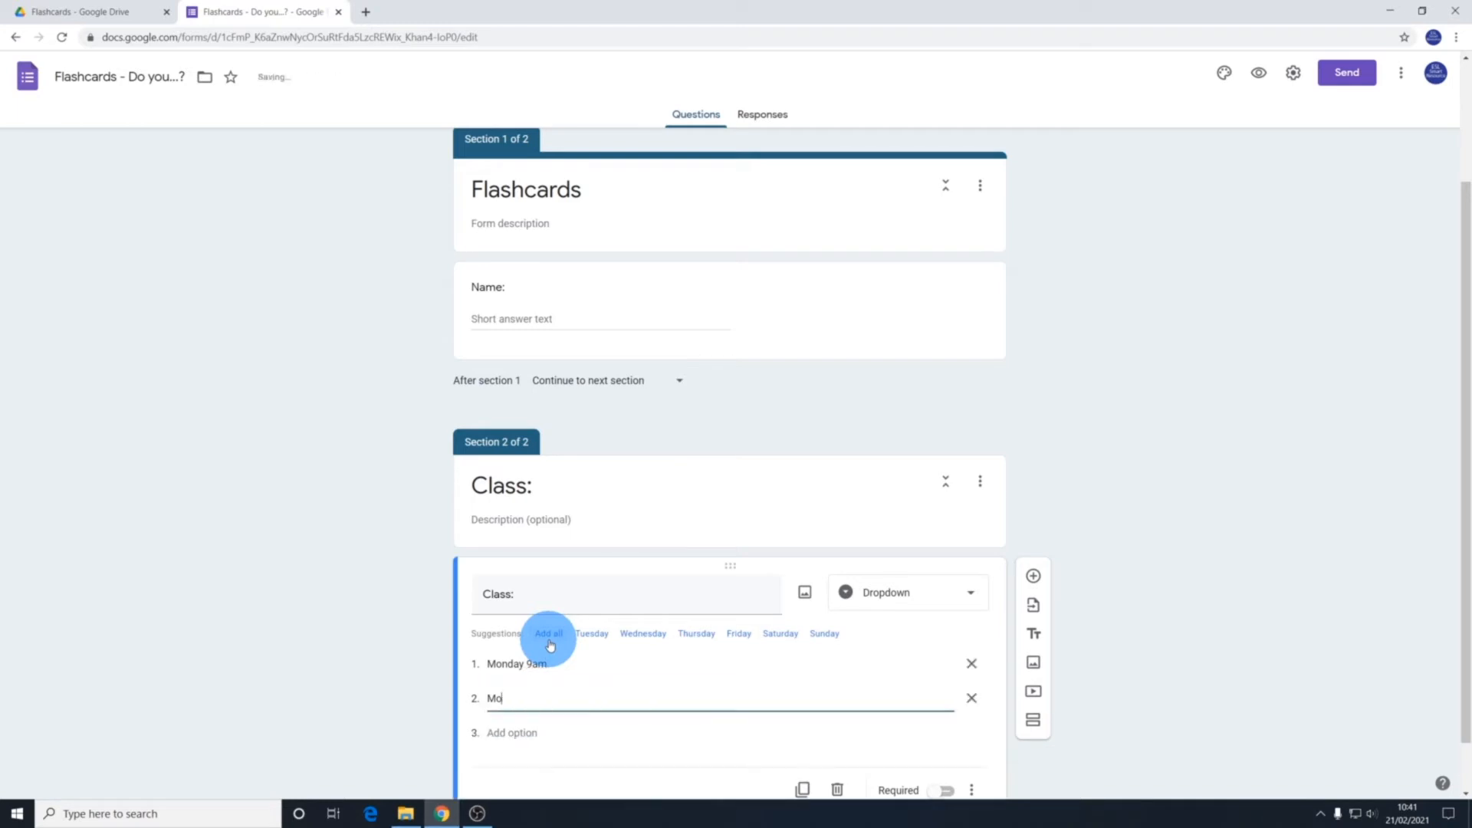
{"action": "type", "text": "nday 11am"}
{"action": "key", "text": "Tab"}
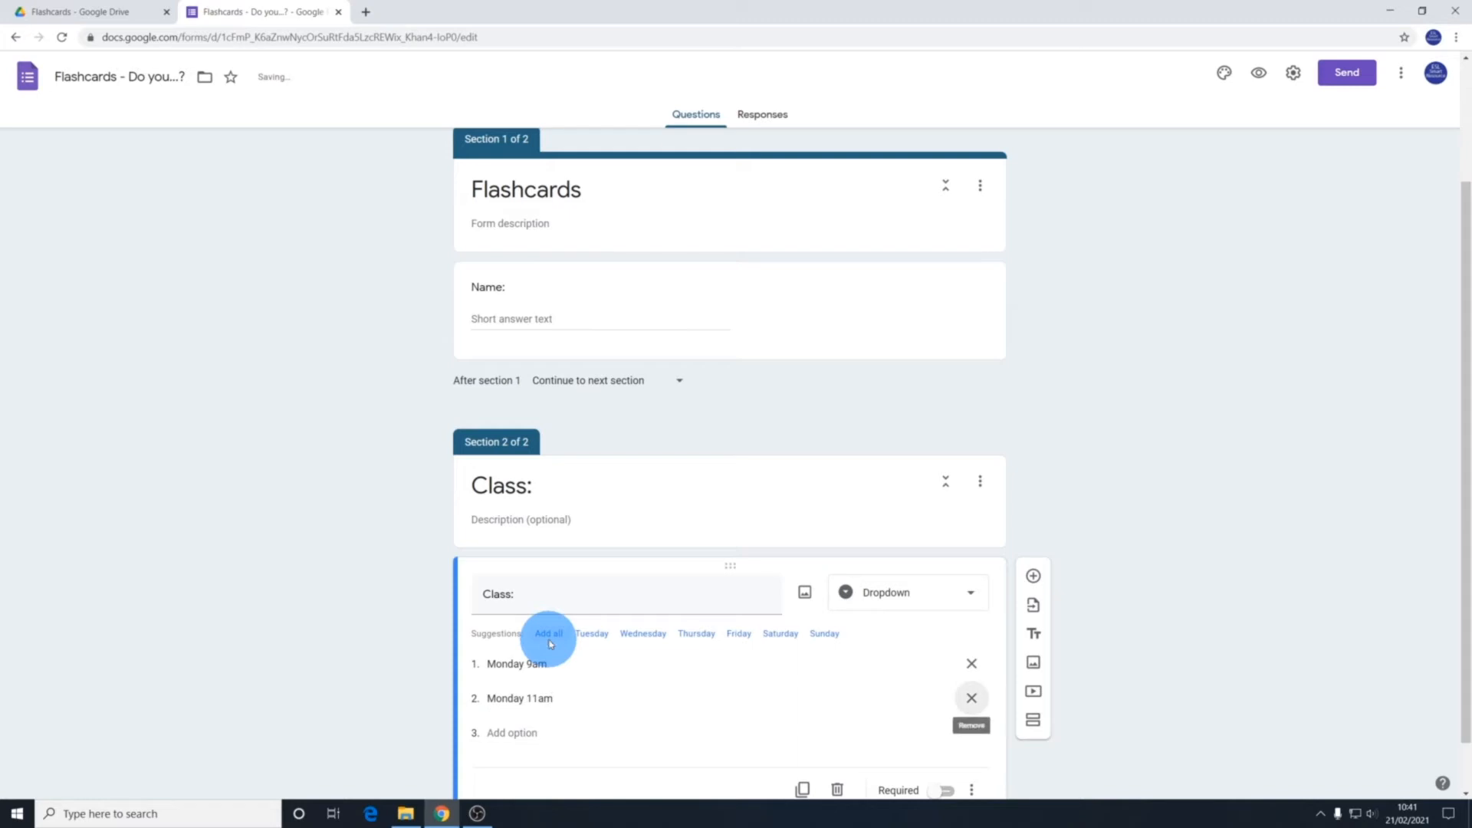
{"action": "left_click", "coordinate": [553, 733]}
{"action": "left_click", "coordinate": [522, 735]}
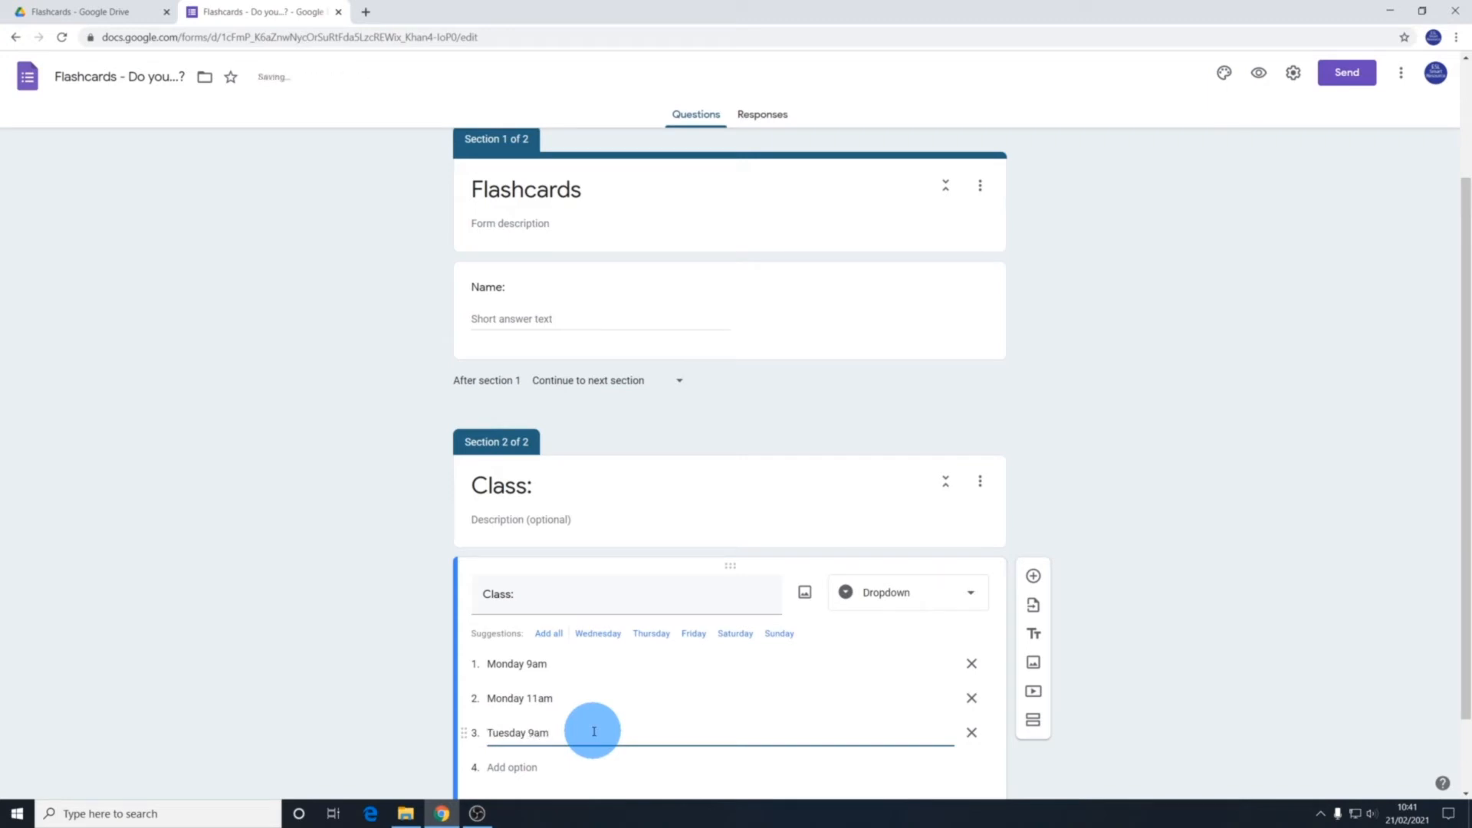
Add a third section after the Class question and title it "Do you ... ?"
{"action": "scroll", "coordinate": [767, 637], "scroll_direction": "down", "scroll_amount": 1}
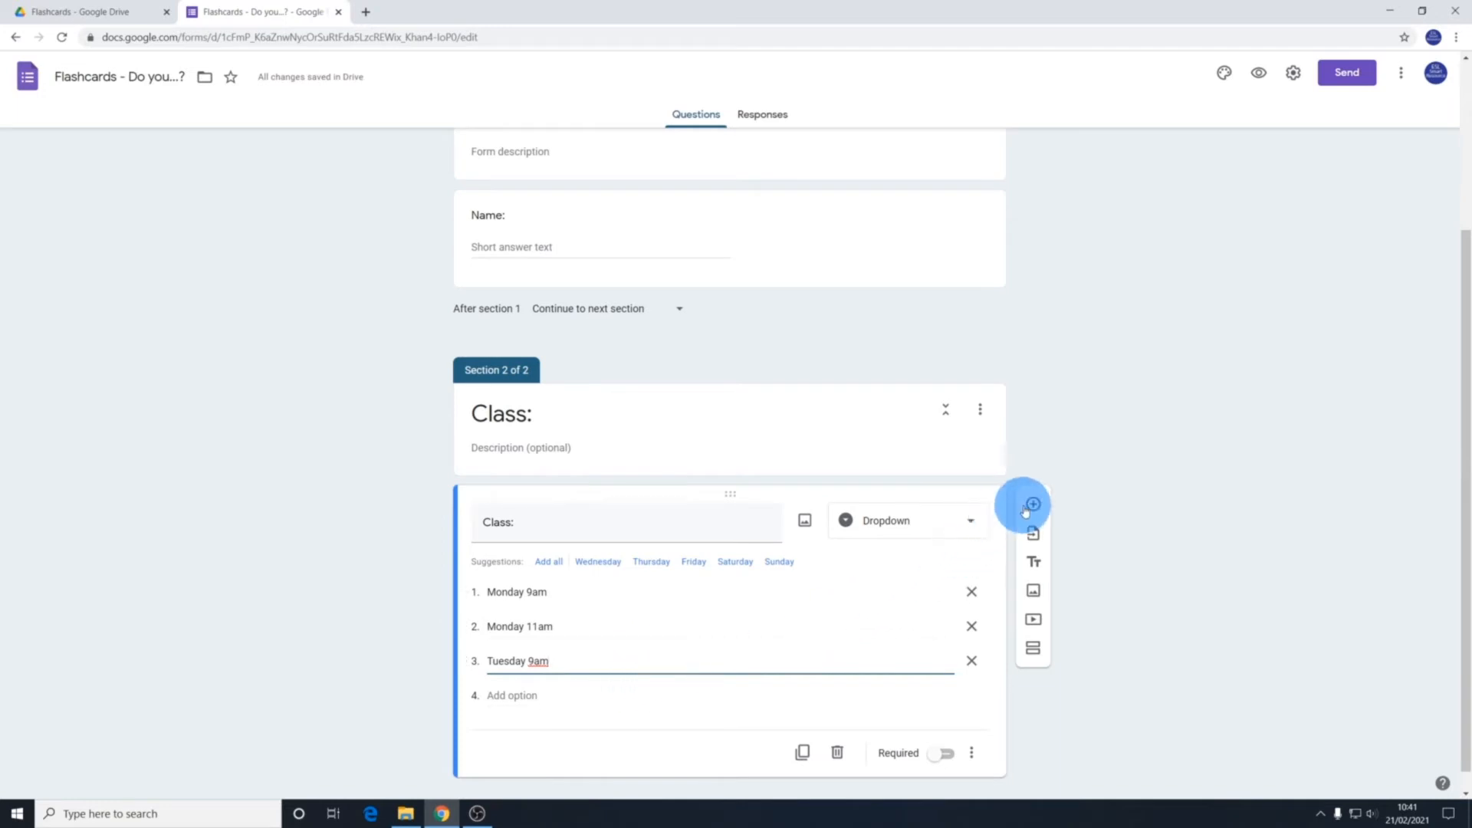
{"action": "left_click", "coordinate": [1036, 650]}
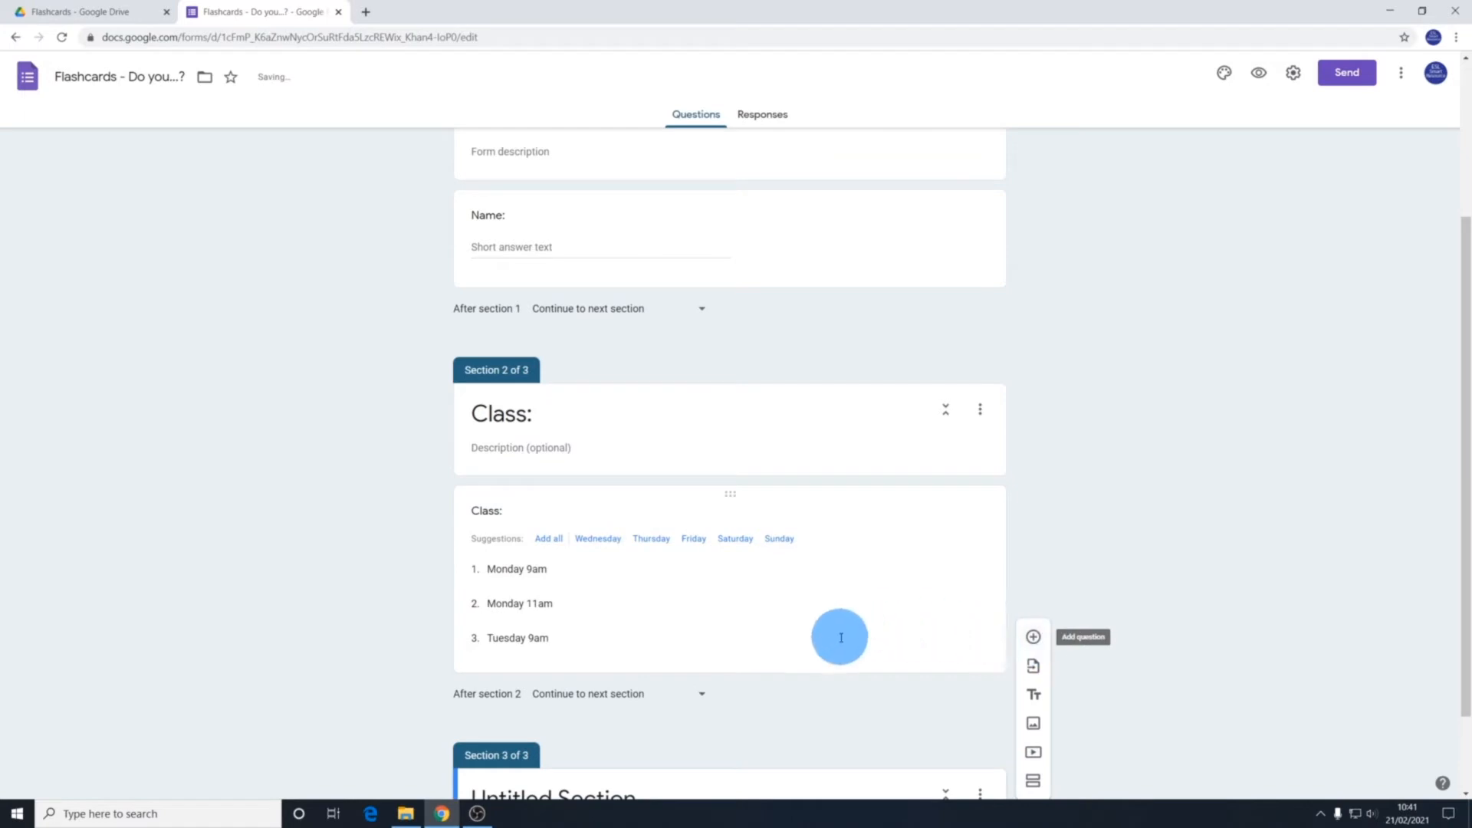
{"action": "scroll", "coordinate": [621, 516], "scroll_direction": "up", "scroll_amount": 3}
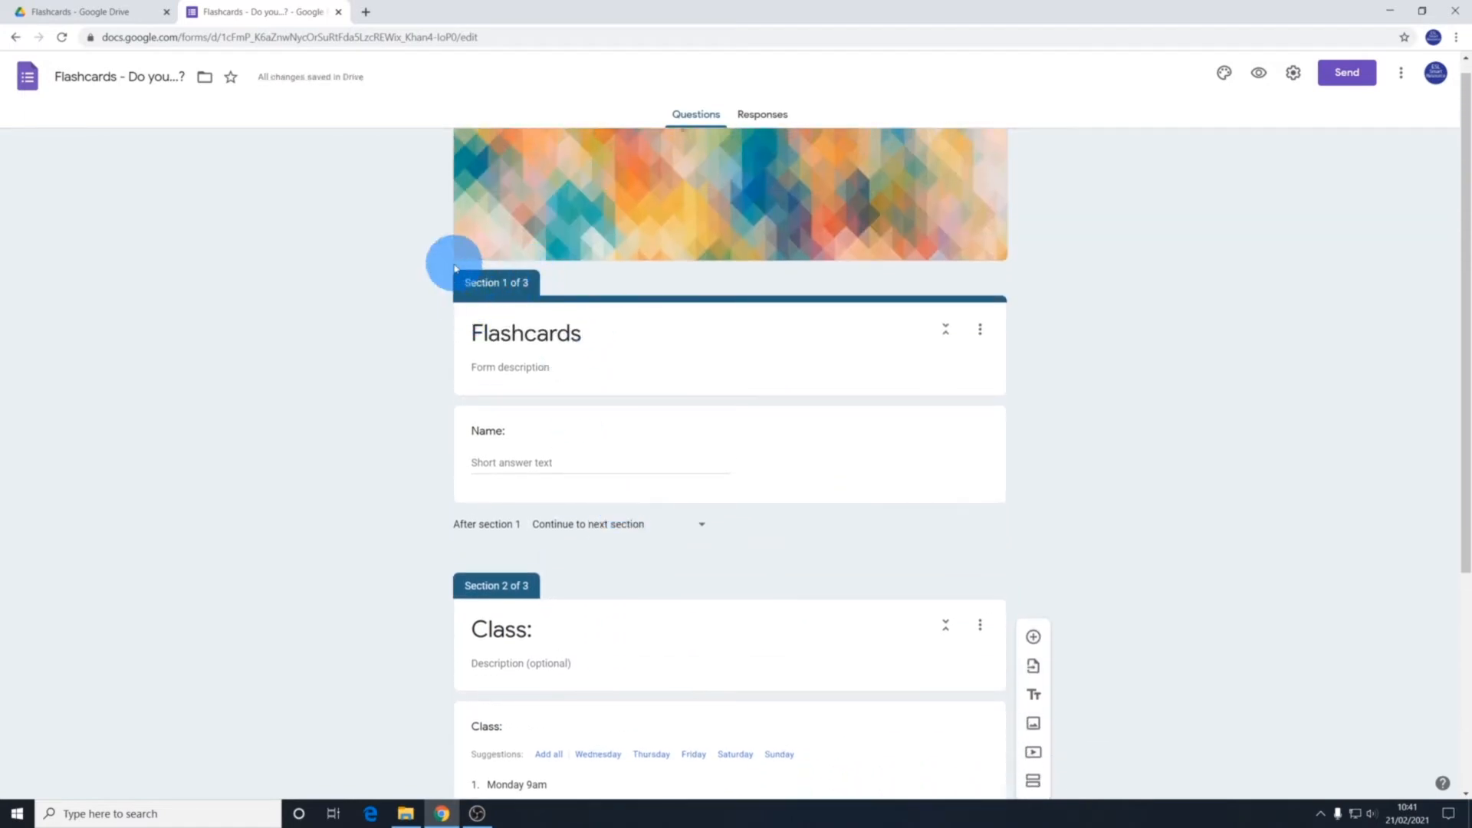
{"action": "scroll", "coordinate": [606, 575], "scroll_direction": "down", "scroll_amount": 1}
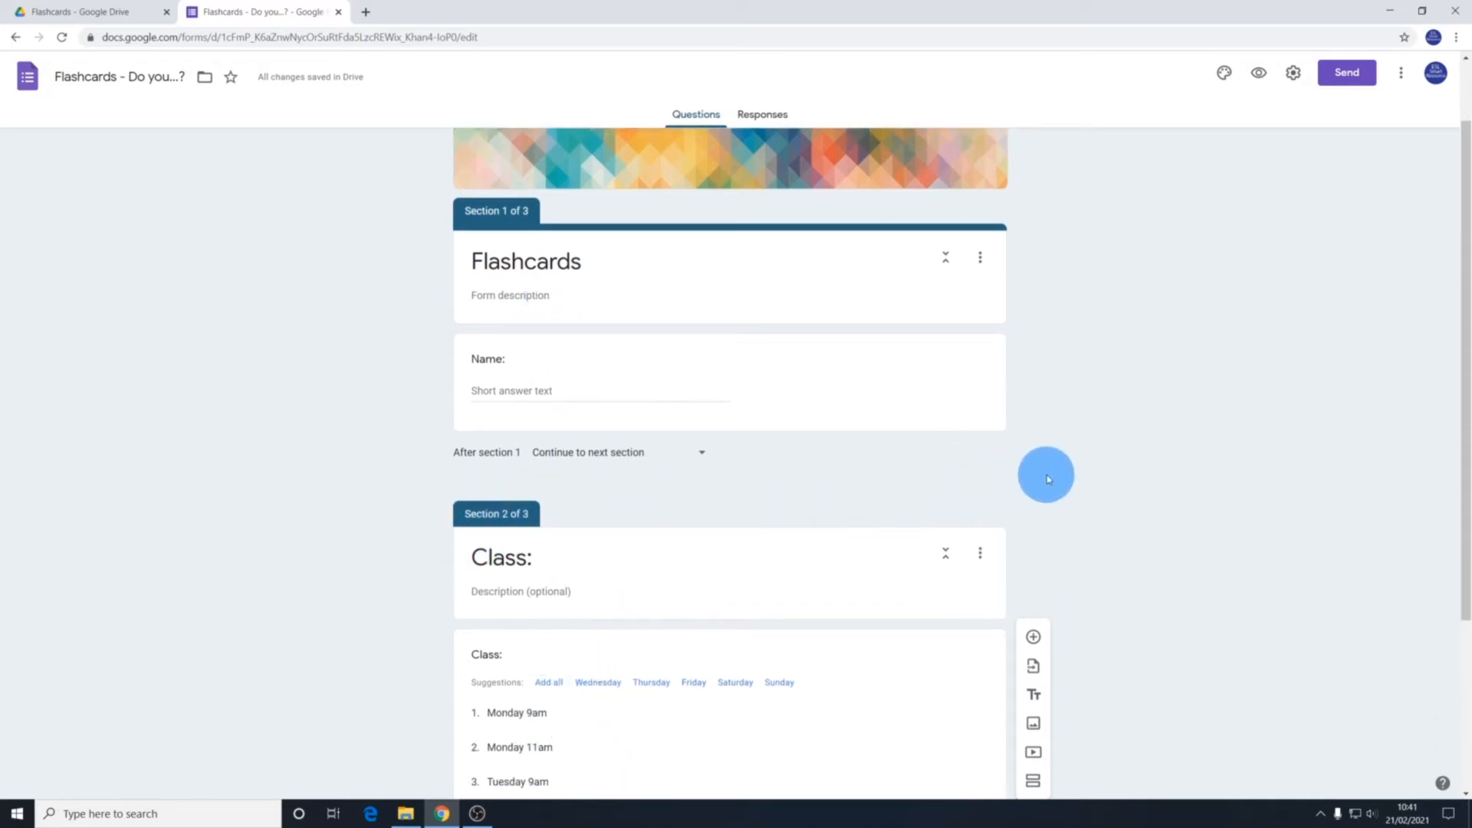
{"action": "scroll", "coordinate": [1049, 478], "scroll_direction": "down", "scroll_amount": 3}
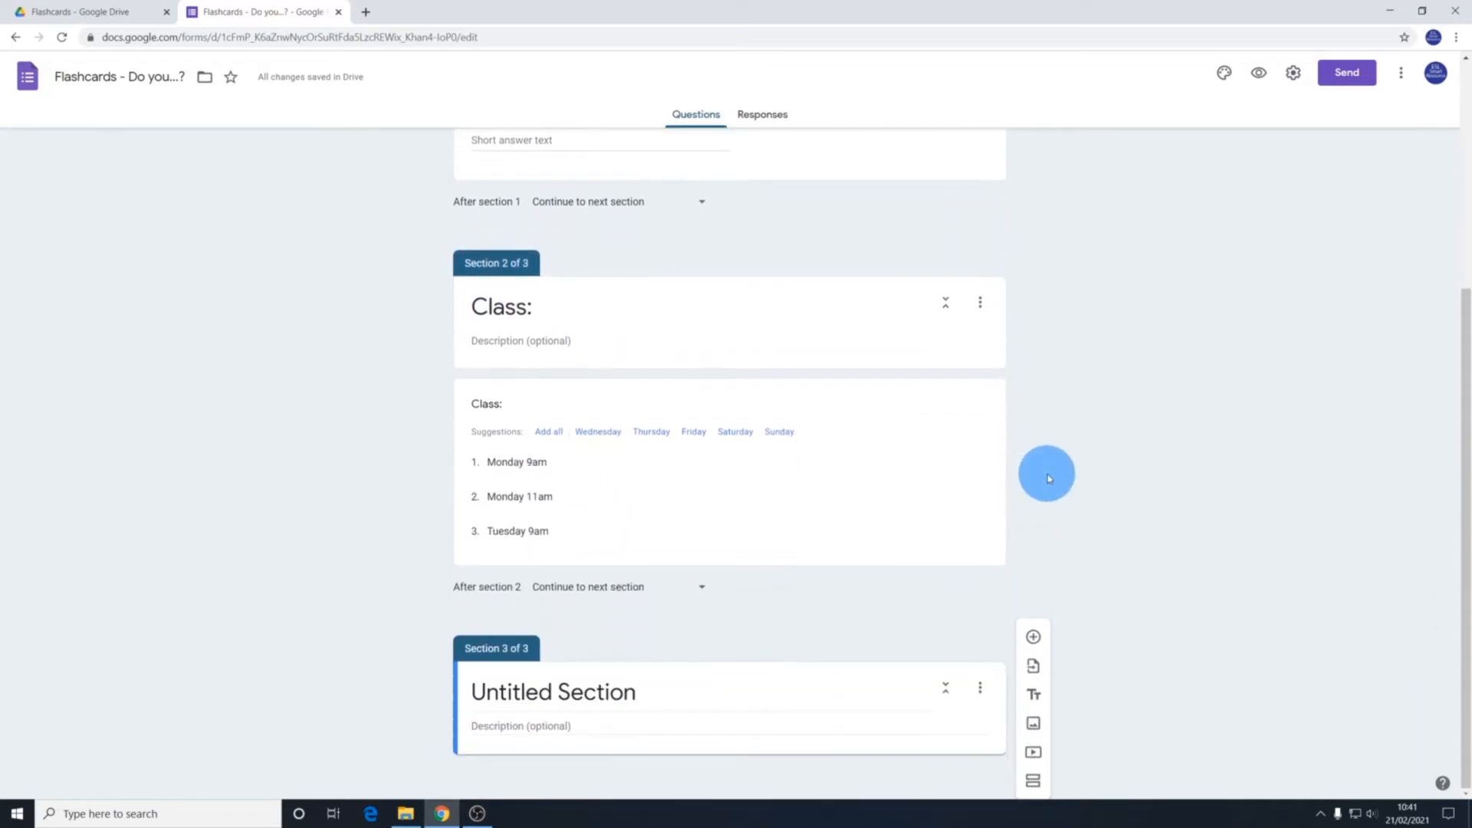
{"action": "left_click", "coordinate": [651, 694]}
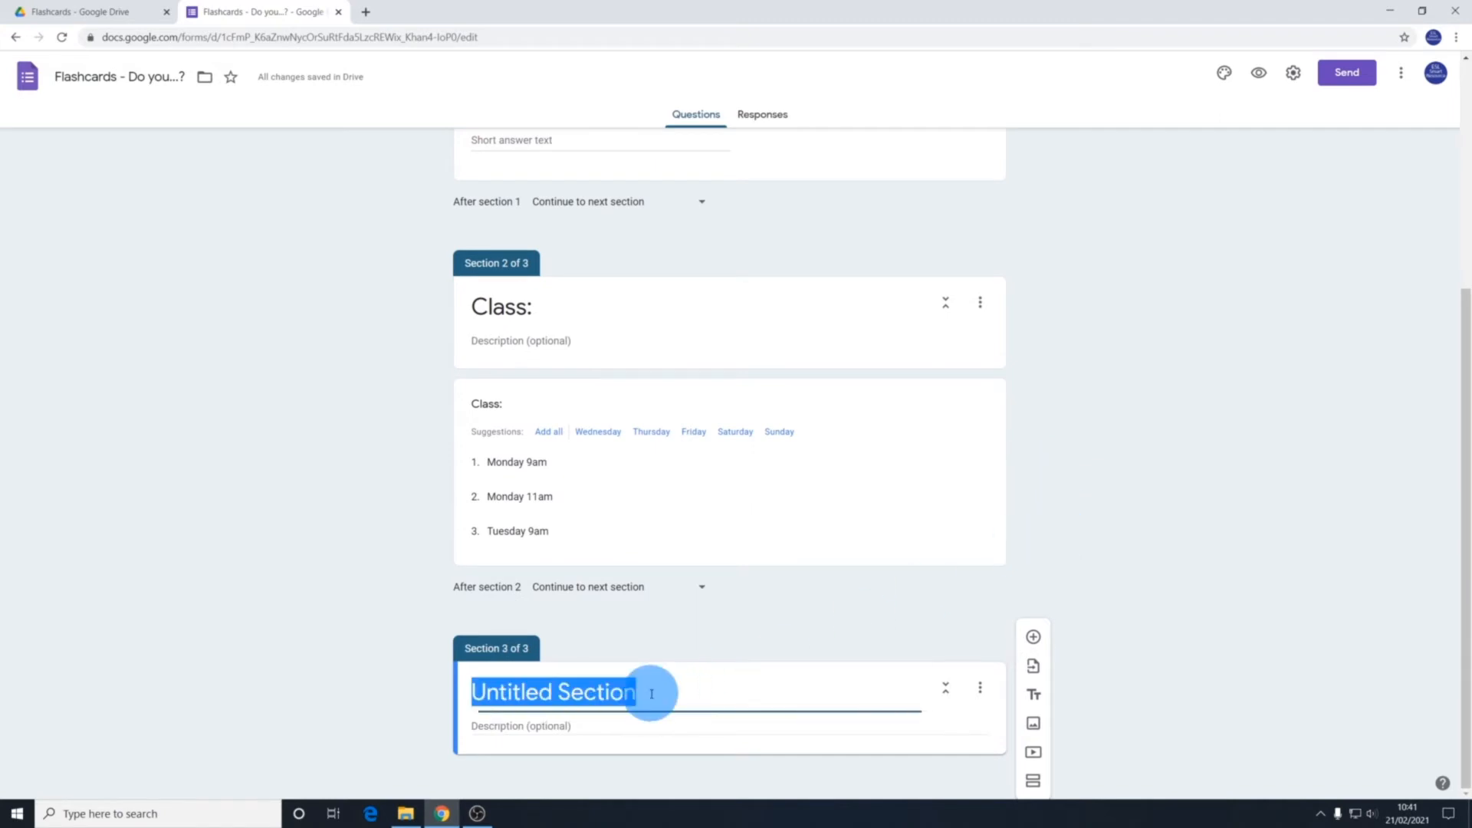
{"action": "type", "text": "D"}
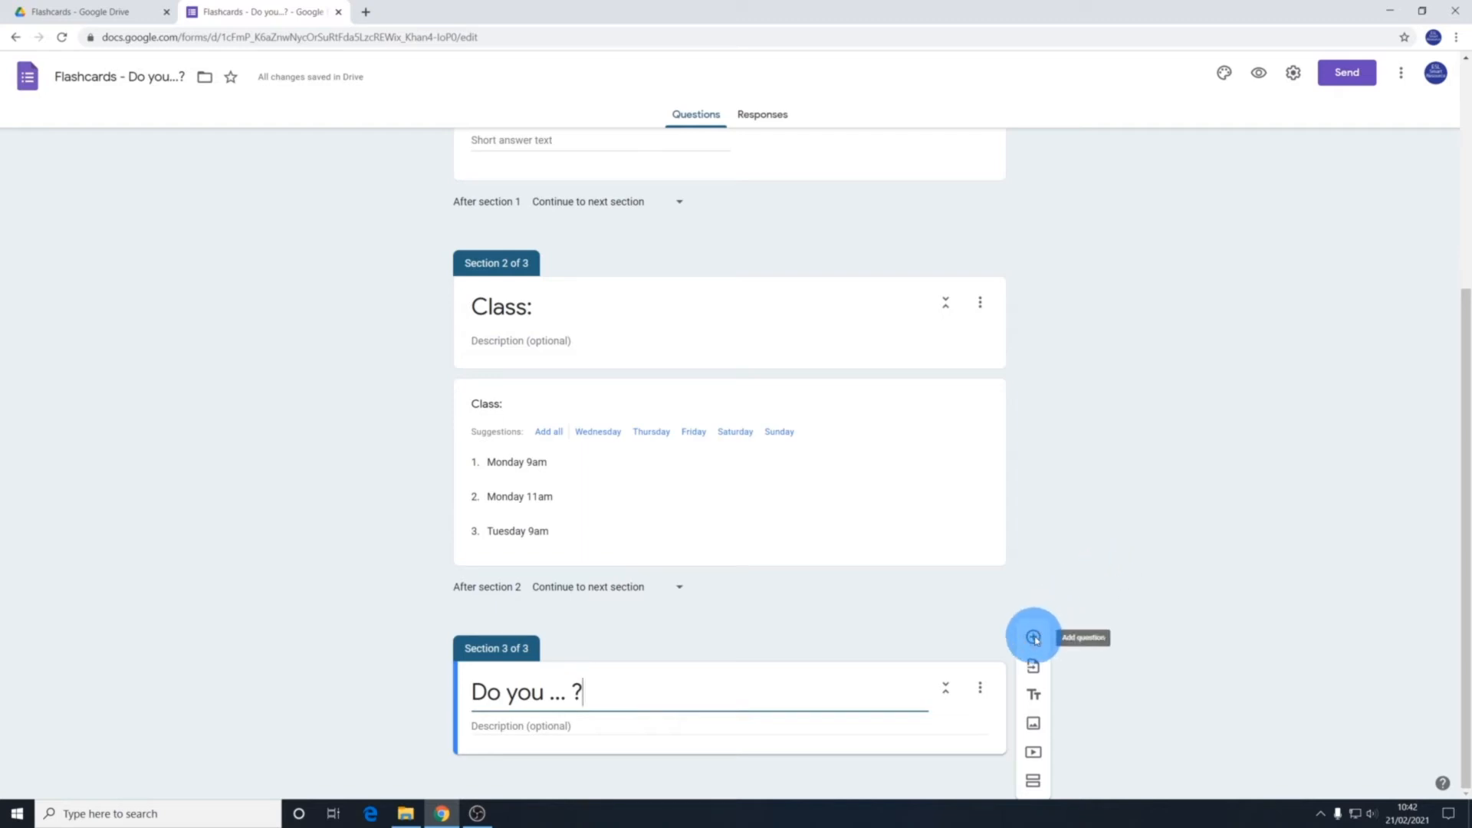
Insert the "cook" image from the Images for Flashcards folder into the "Do you ... ?" section
{"action": "left_click", "coordinate": [1034, 725]}
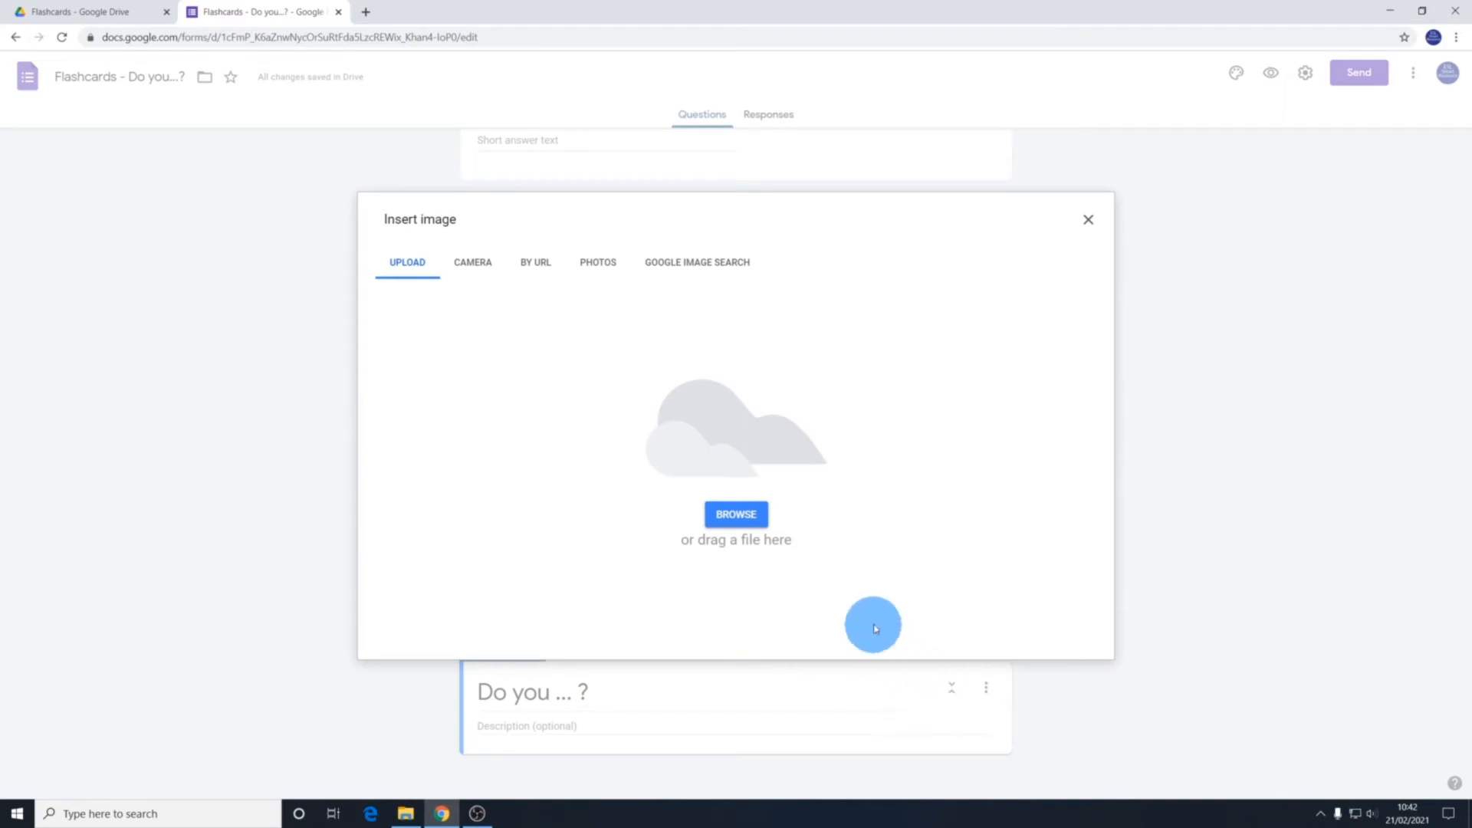
{"action": "left_click", "coordinate": [738, 514]}
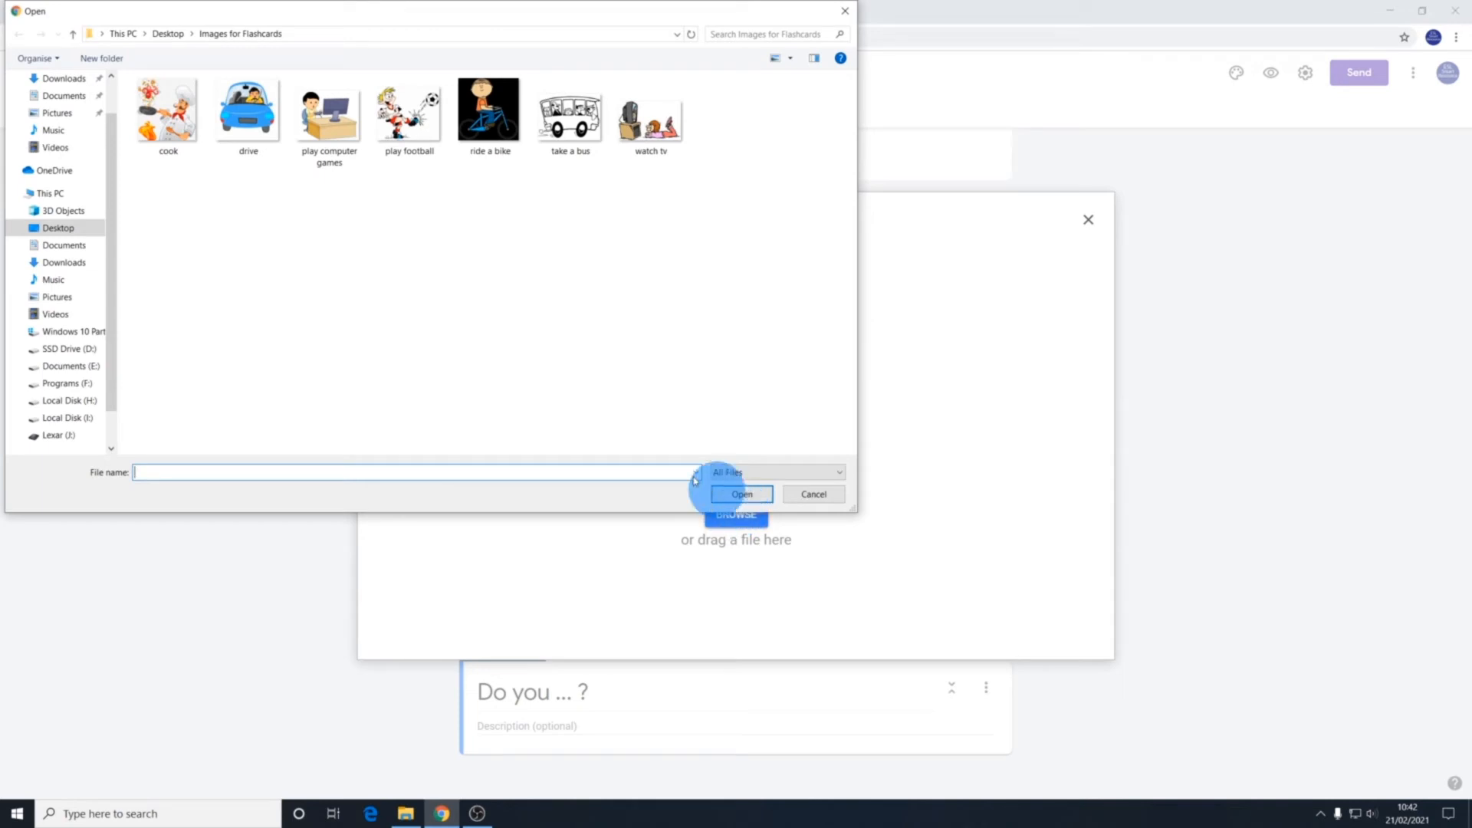
{"action": "left_click", "coordinate": [170, 122]}
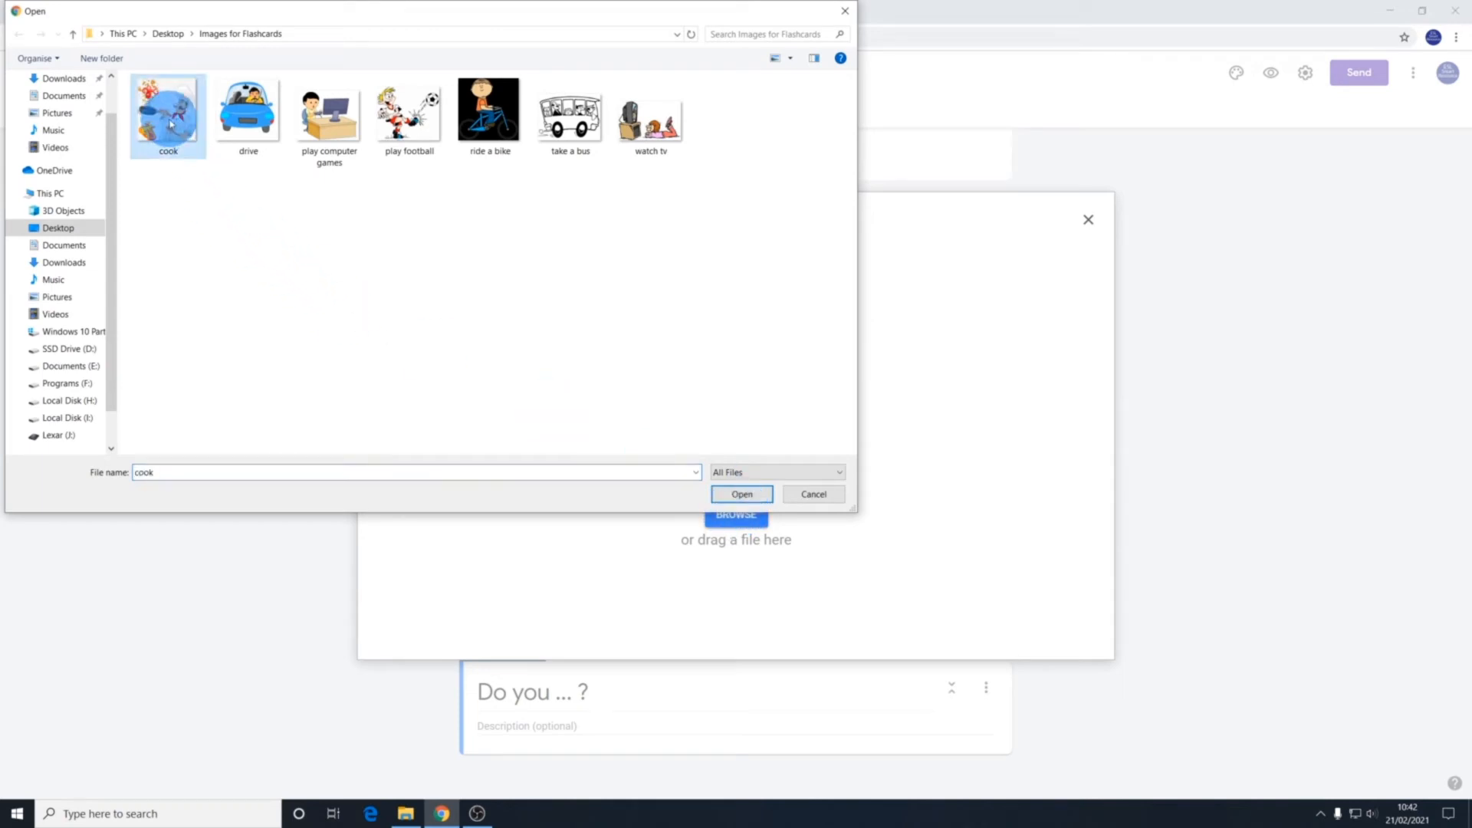
{"action": "left_click", "coordinate": [738, 495]}
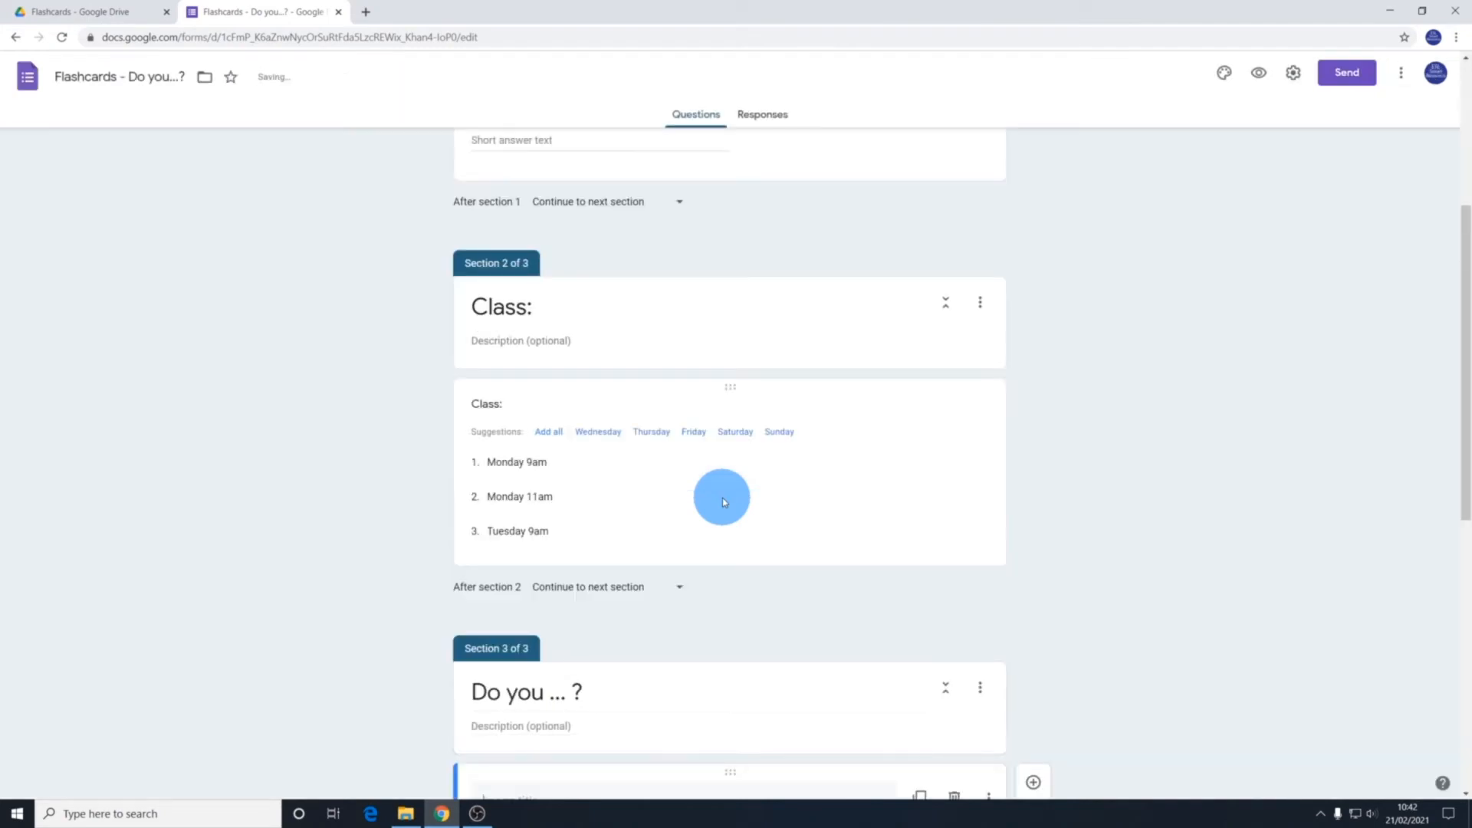
{"action": "scroll", "coordinate": [1043, 429], "scroll_direction": "down", "scroll_amount": 8}
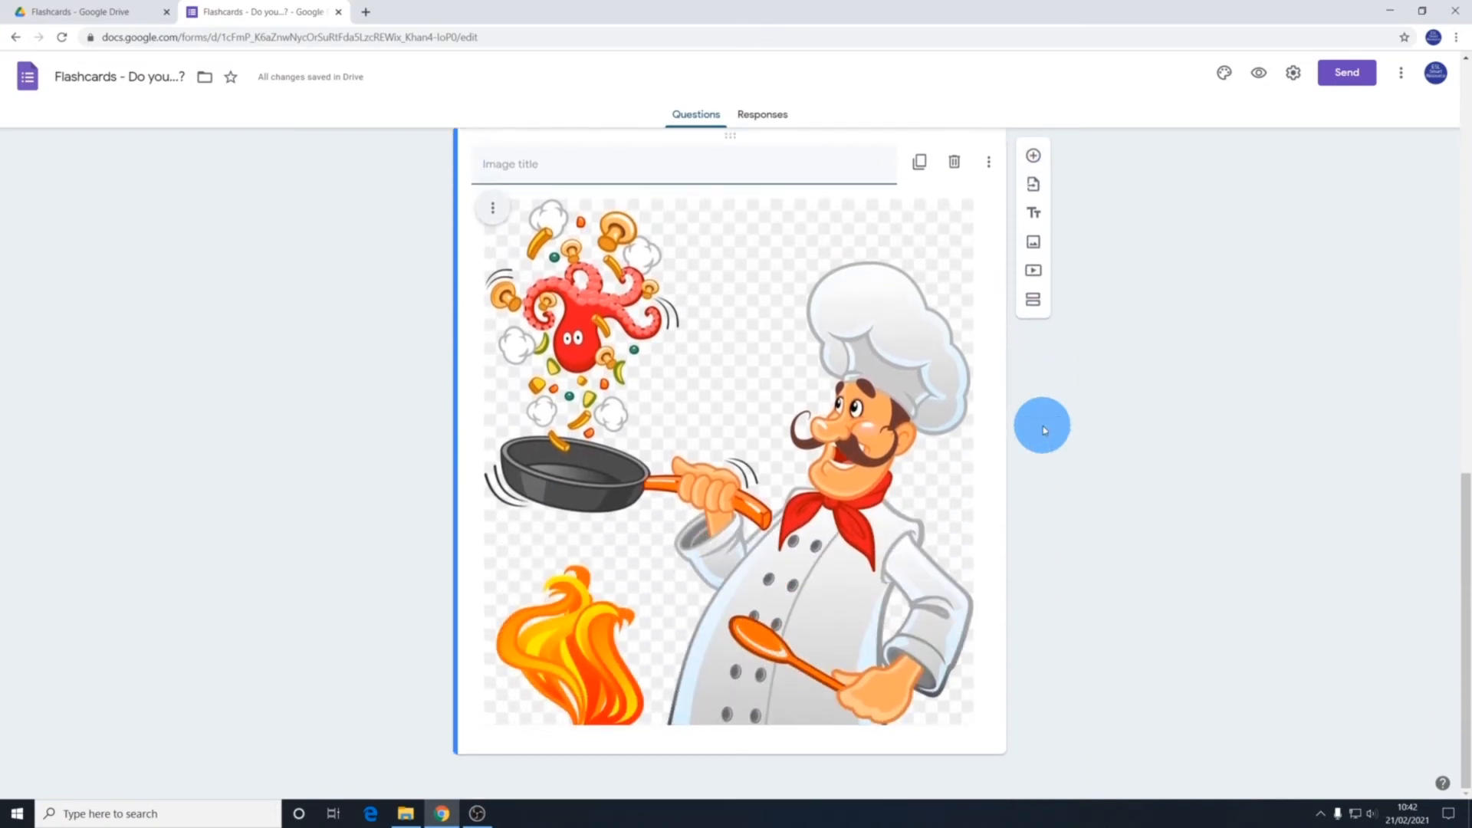
{"action": "scroll", "coordinate": [1043, 430], "scroll_direction": "up", "scroll_amount": 1}
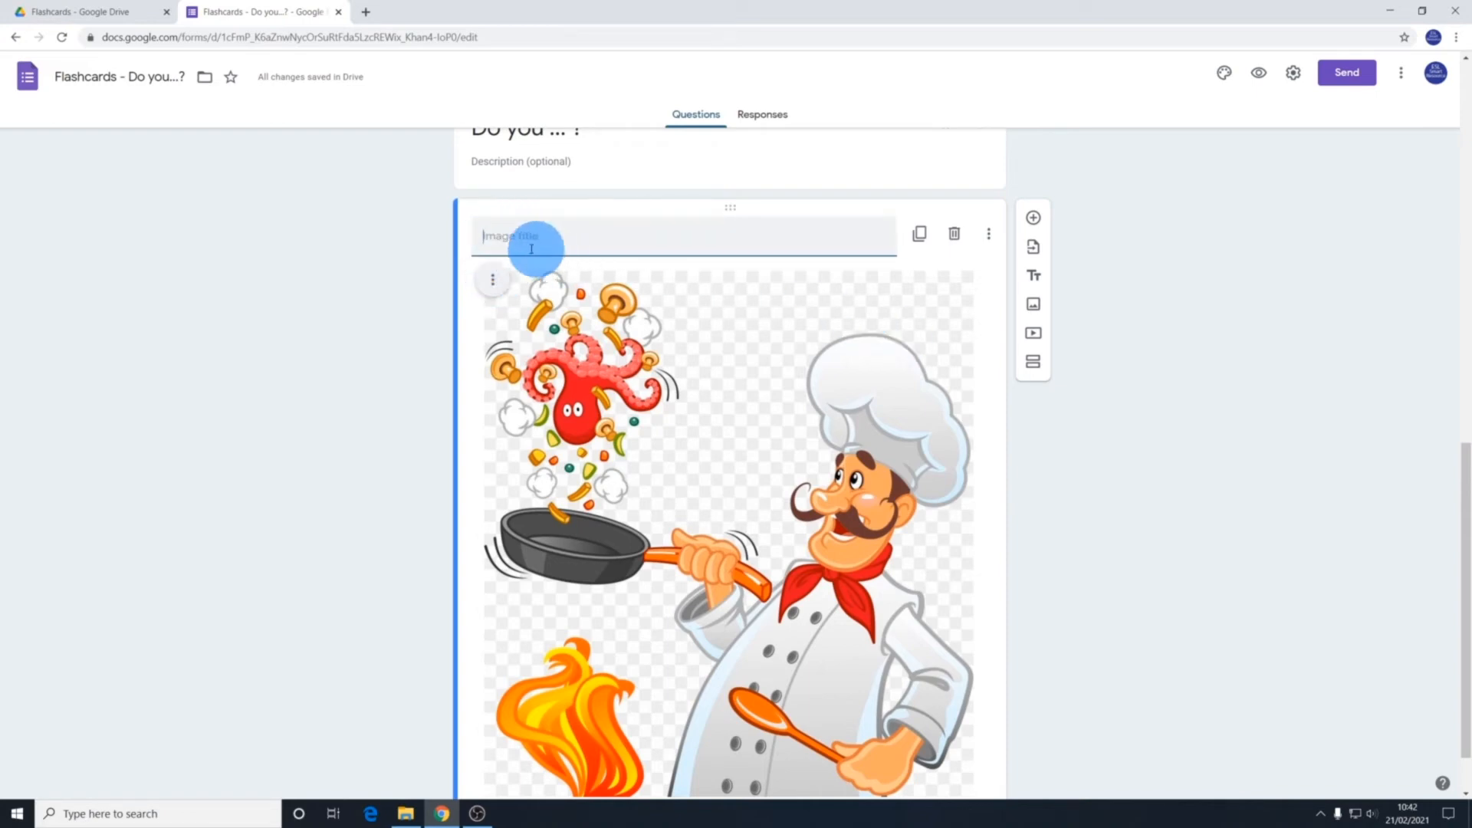
Try right and center alignment on the cook image, then set it back to left alignment
{"action": "left_click", "coordinate": [493, 284]}
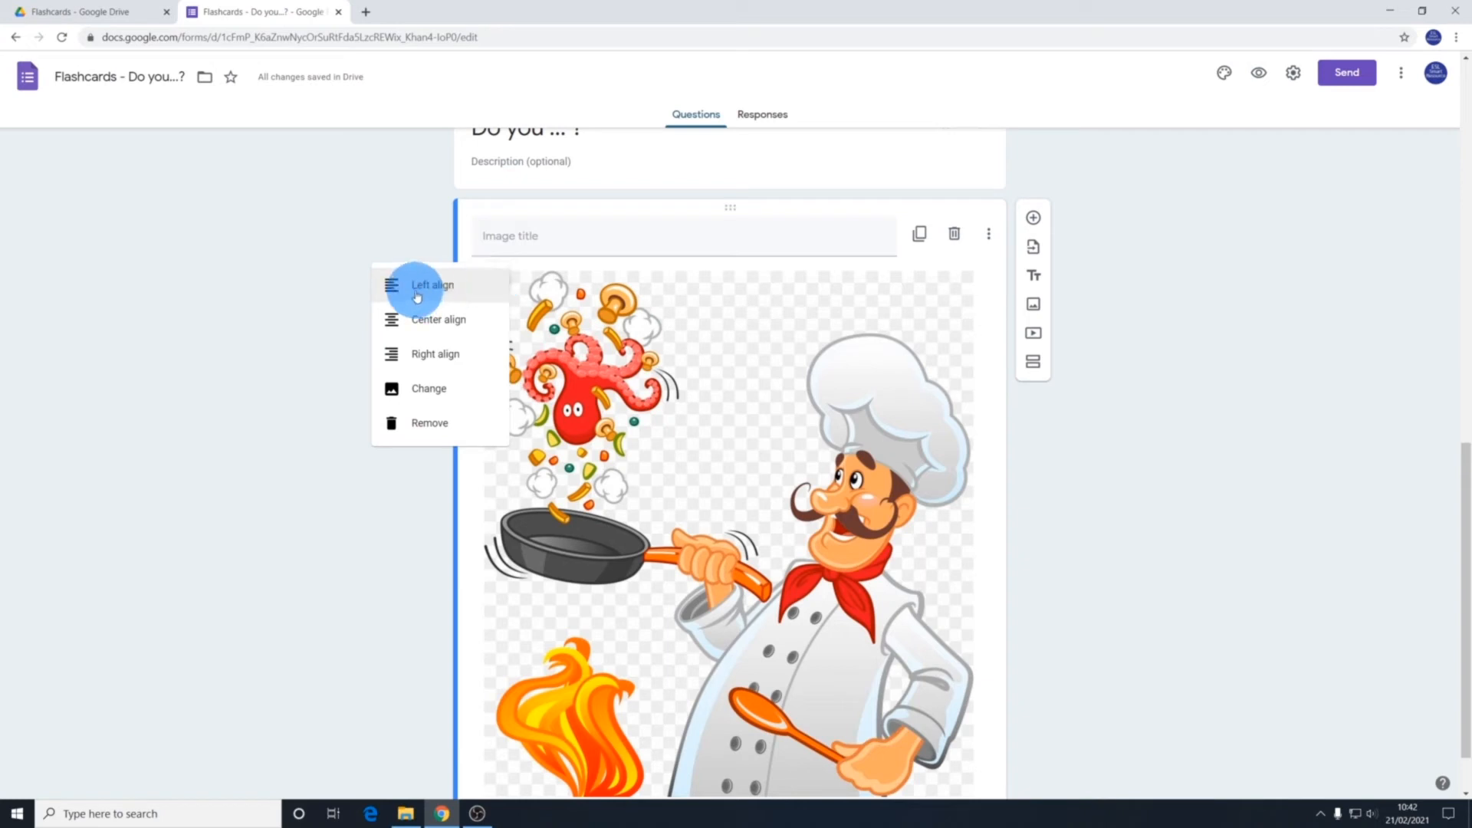
{"action": "left_click", "coordinate": [435, 355]}
{"action": "left_click", "coordinate": [492, 281]}
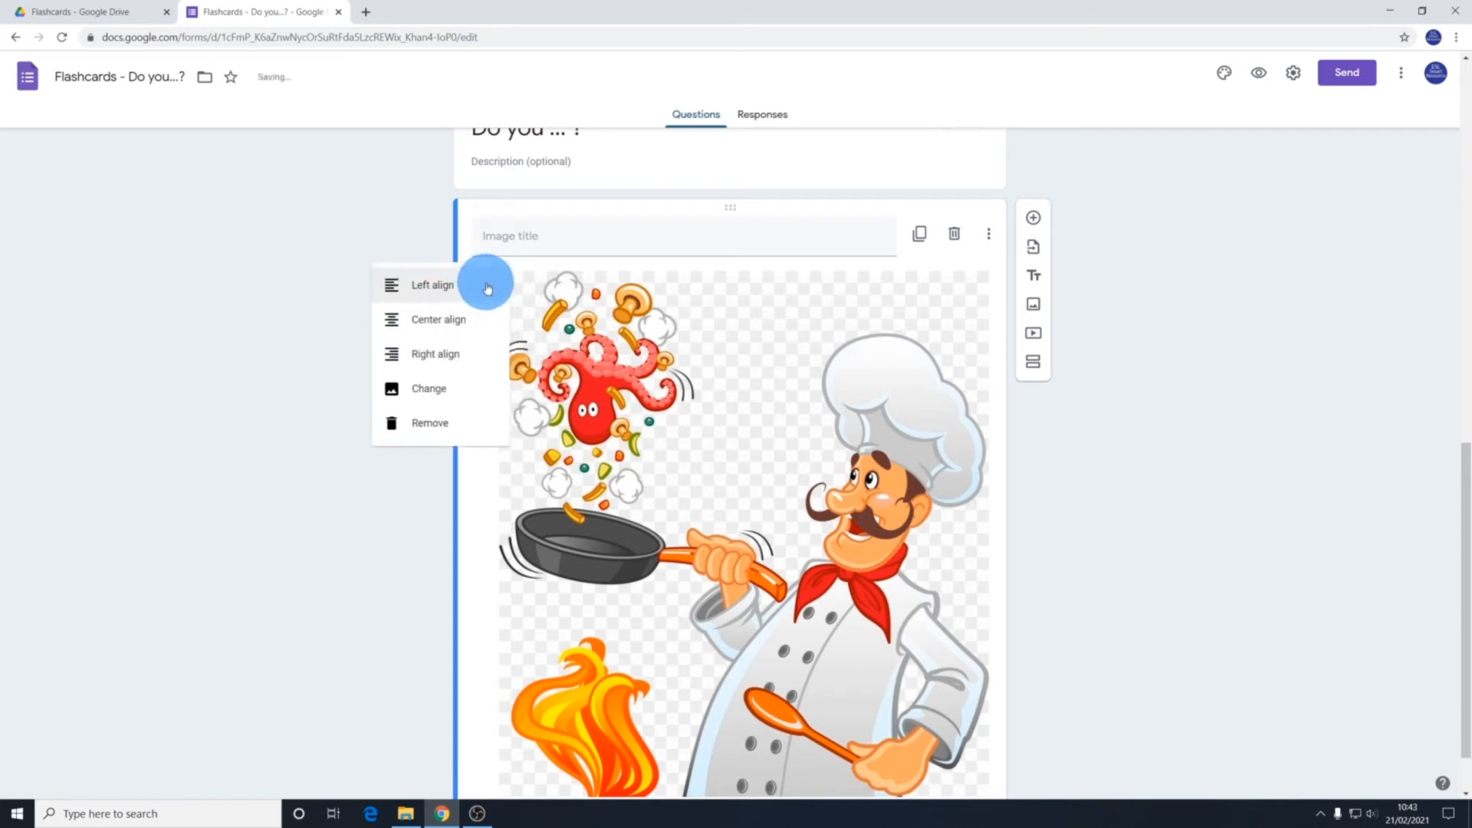
{"action": "left_click", "coordinate": [450, 318]}
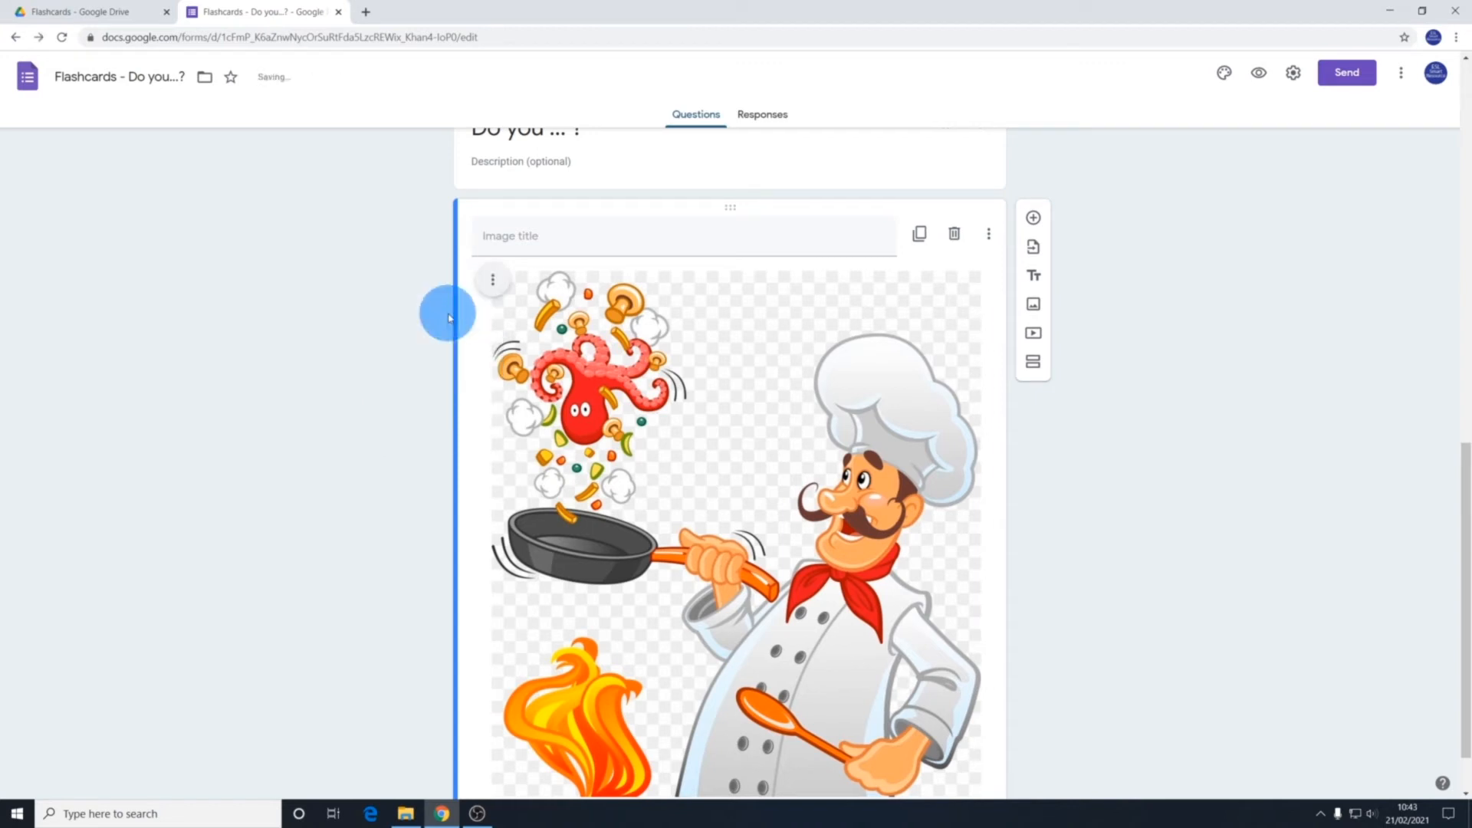
{"action": "left_click", "coordinate": [495, 286]}
{"action": "left_click", "coordinate": [427, 293]}
Remove the cook image from the "Do you ... ?" section
{"action": "left_click", "coordinate": [493, 280]}
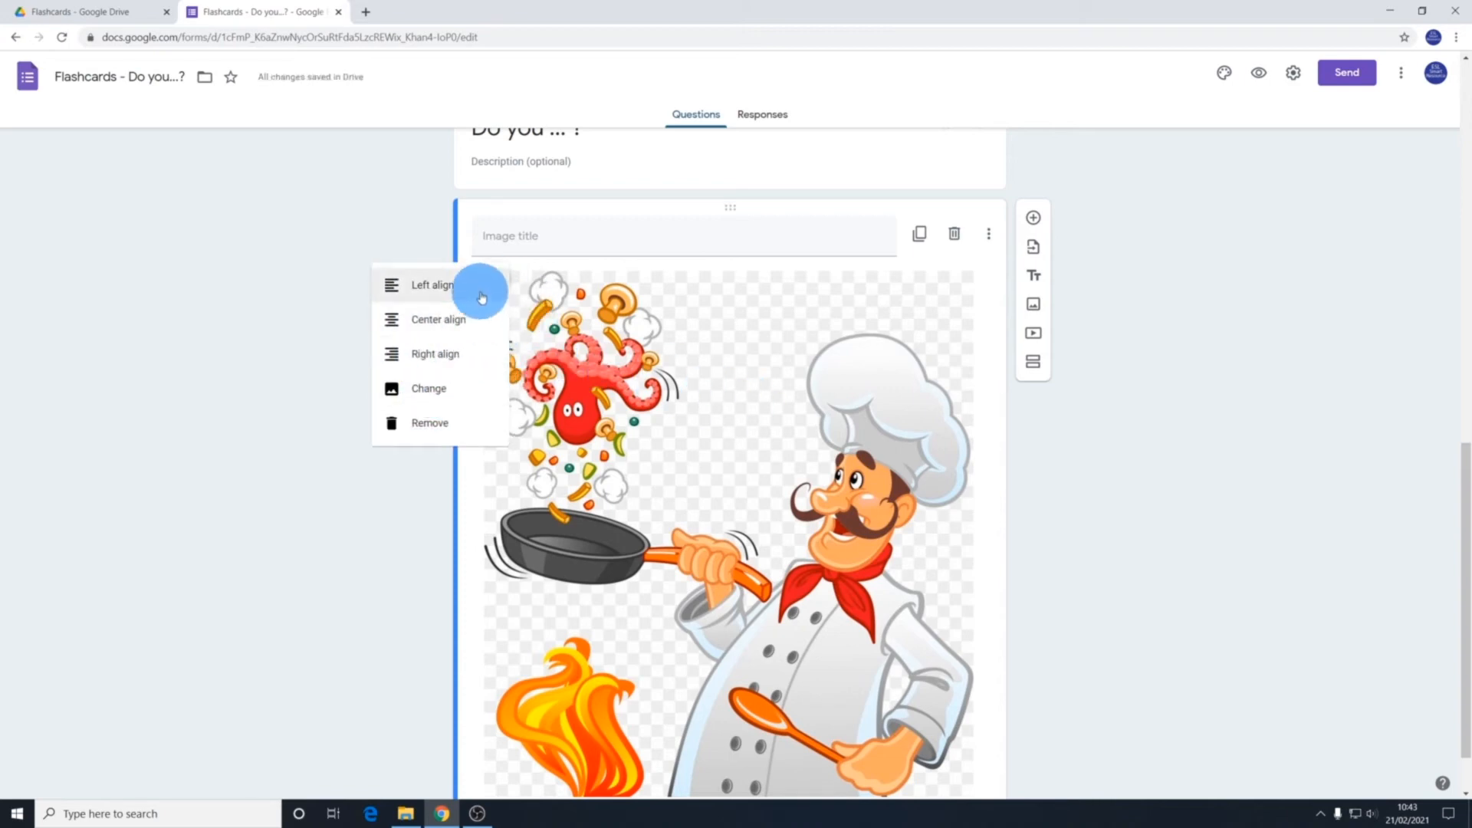
{"action": "scroll", "coordinate": [651, 416], "scroll_direction": "down", "scroll_amount": 1}
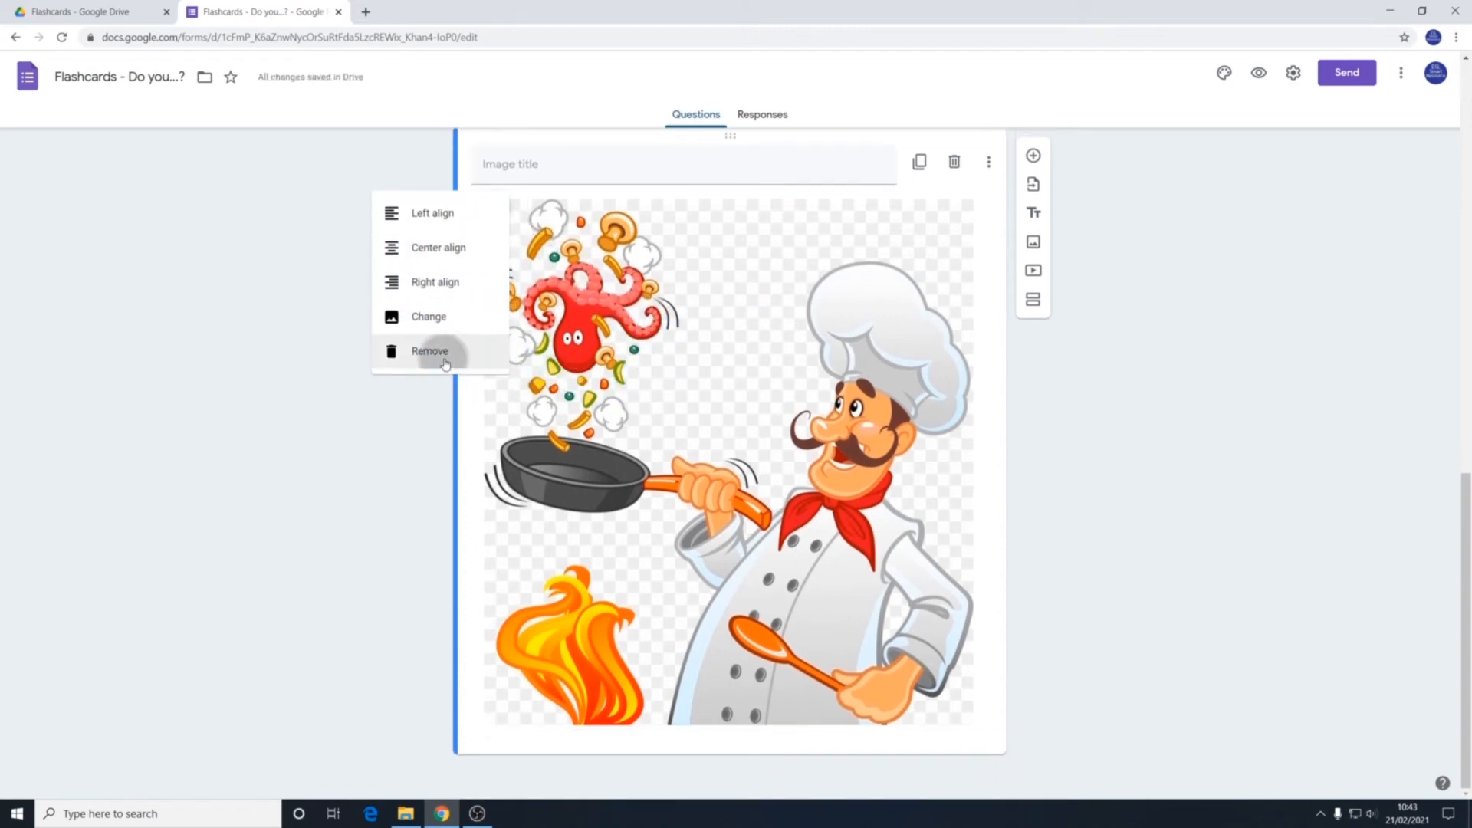
{"action": "left_click", "coordinate": [444, 366]}
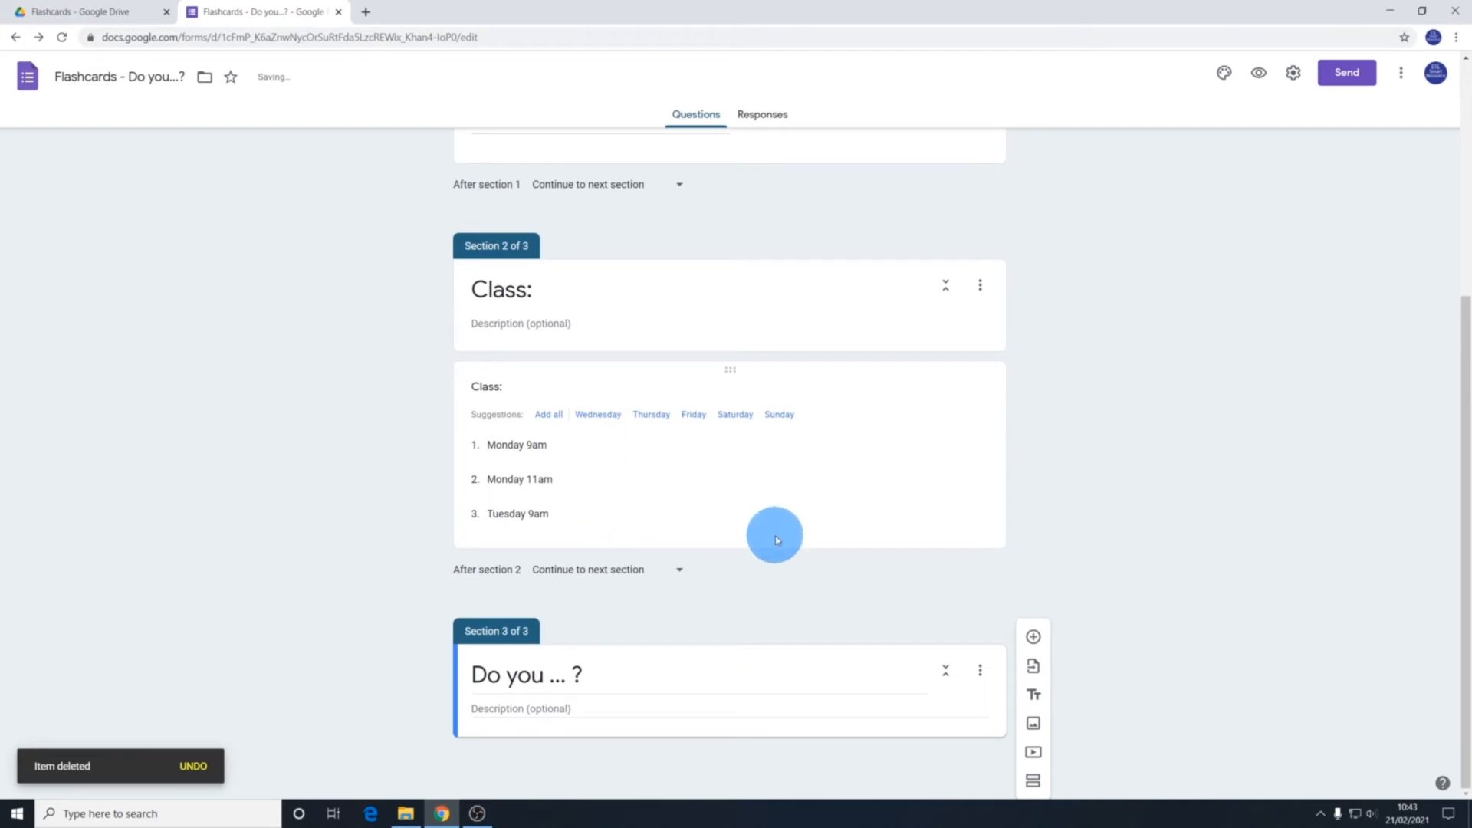
Insert the "drive" image from the Images for Flashcards folder into the "Do you ... ?" section
{"action": "left_click", "coordinate": [1034, 723]}
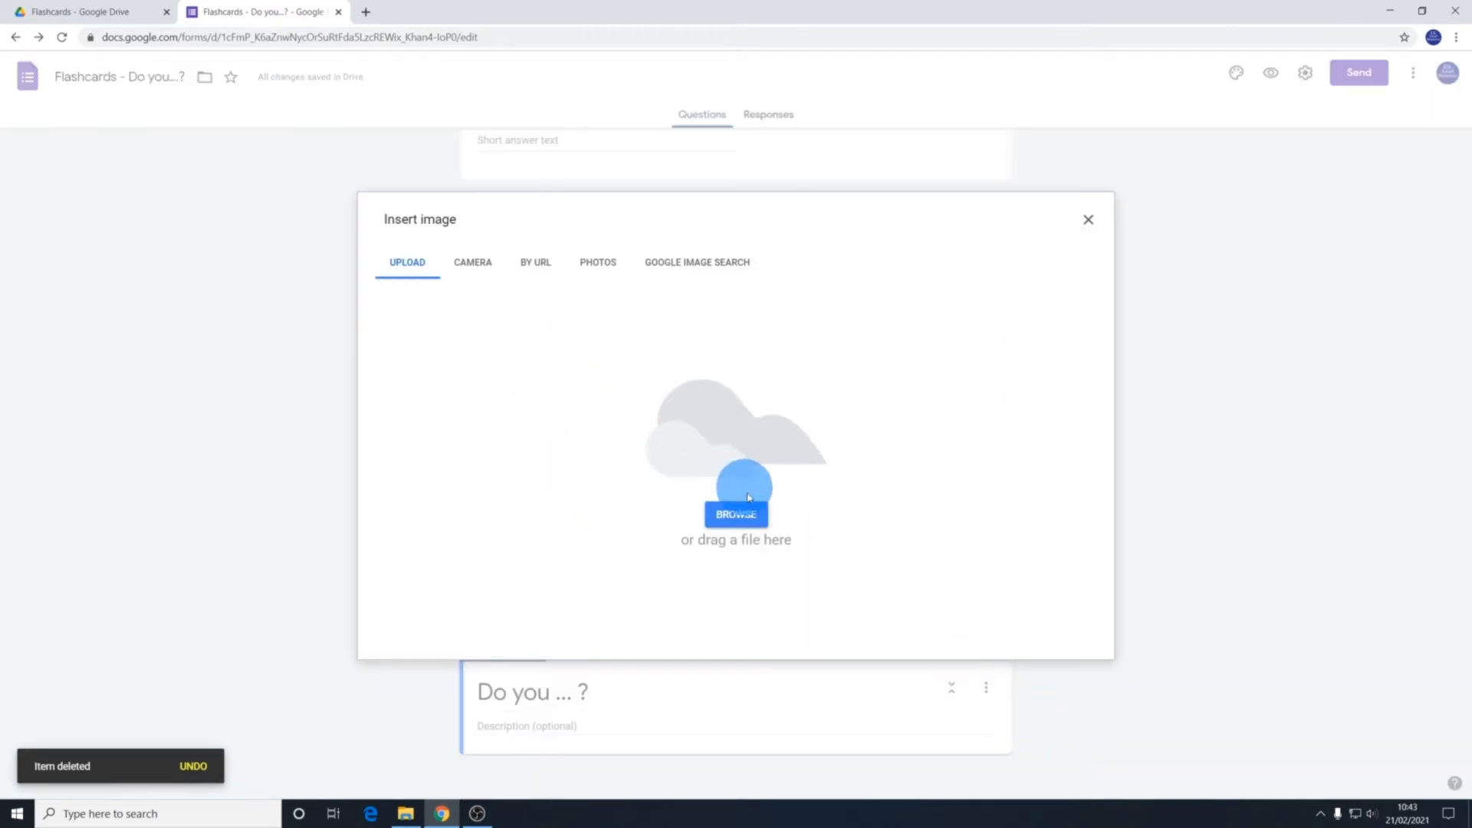
{"action": "left_click", "coordinate": [737, 514]}
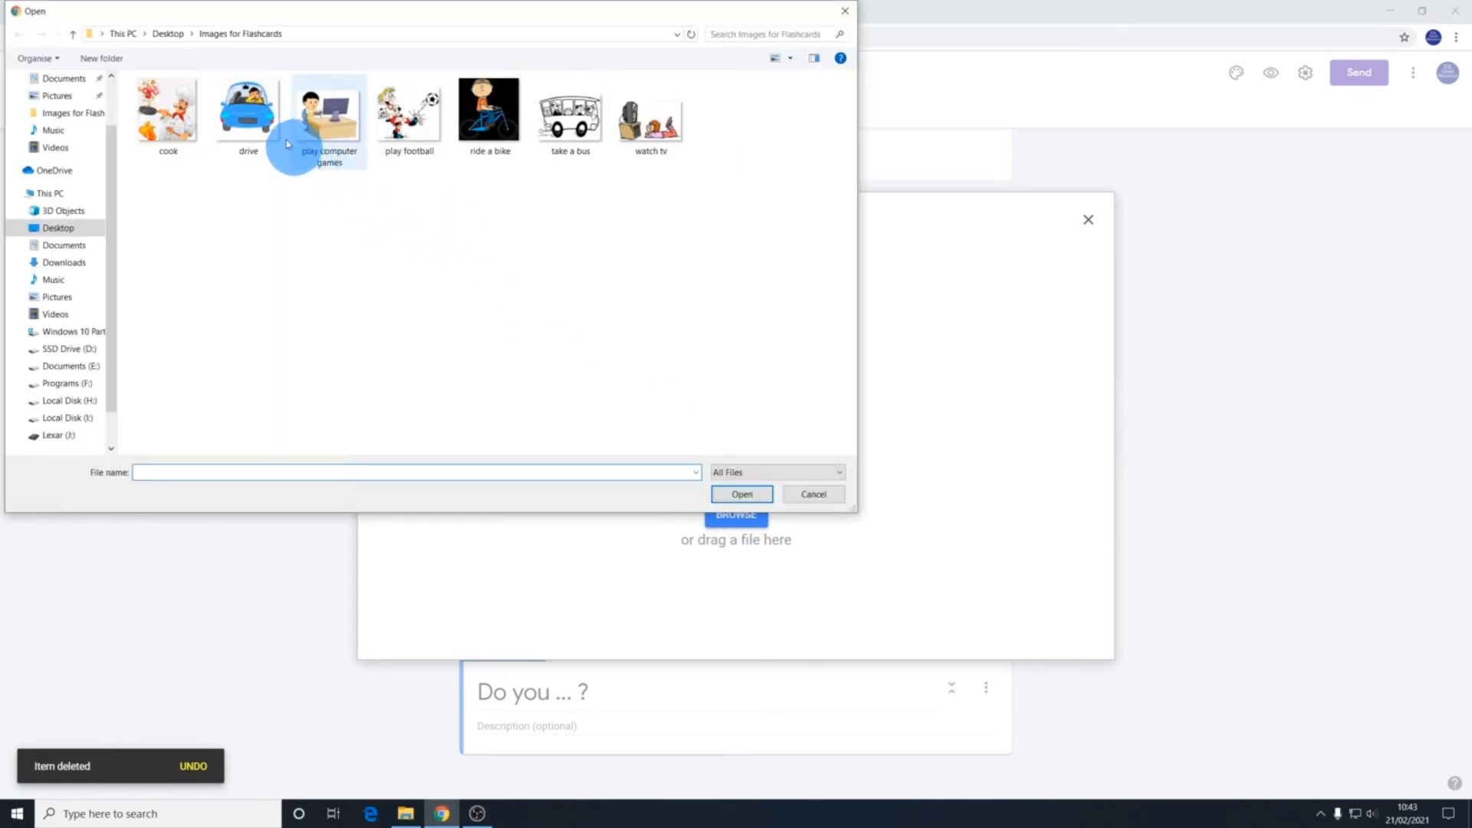
{"action": "left_click", "coordinate": [248, 115]}
{"action": "left_click", "coordinate": [770, 502]}
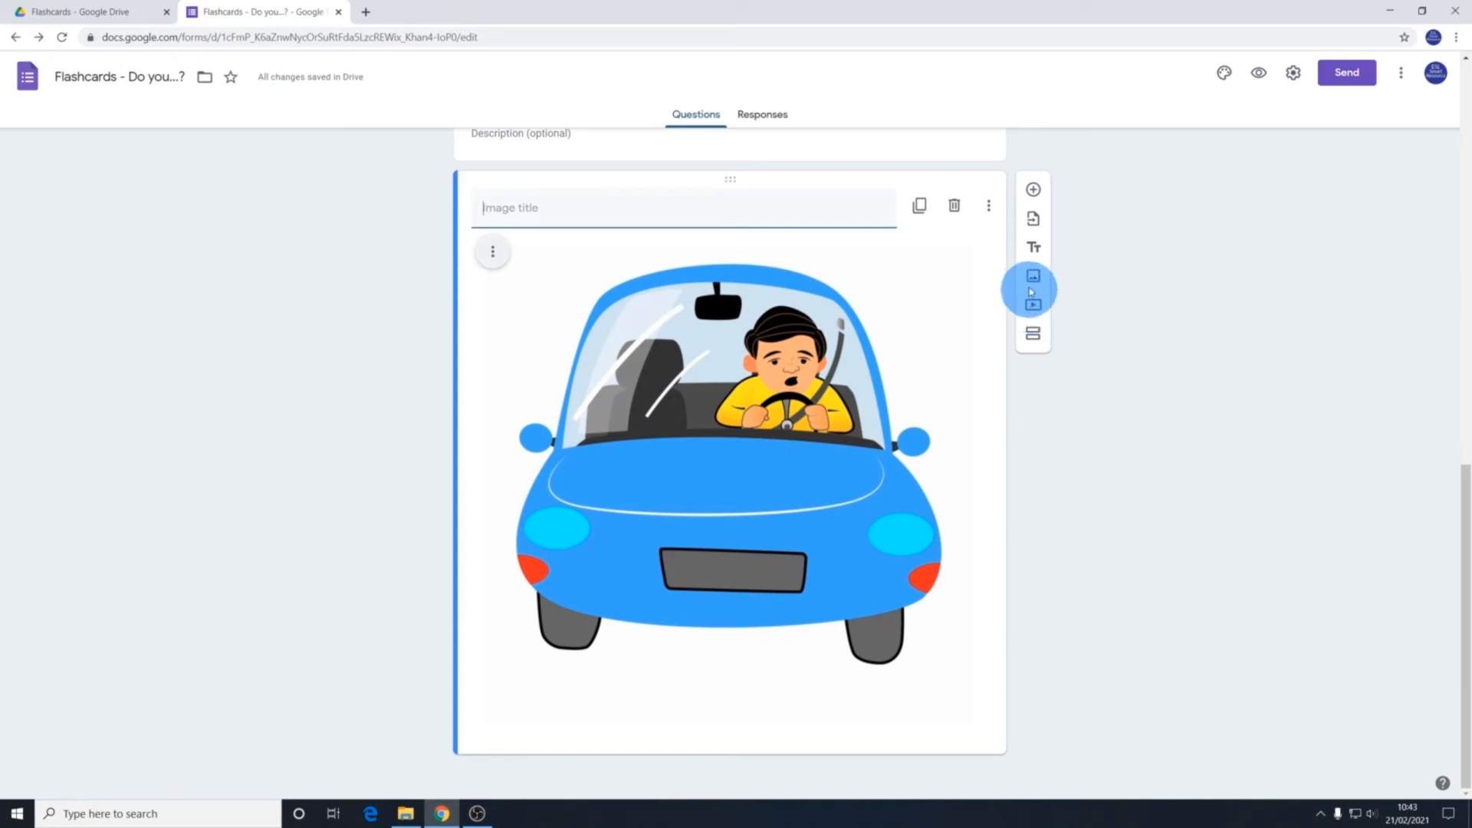
Insert the "play computer games" image from the Images for Flashcards folder below the drive image
{"action": "left_click", "coordinate": [1035, 280]}
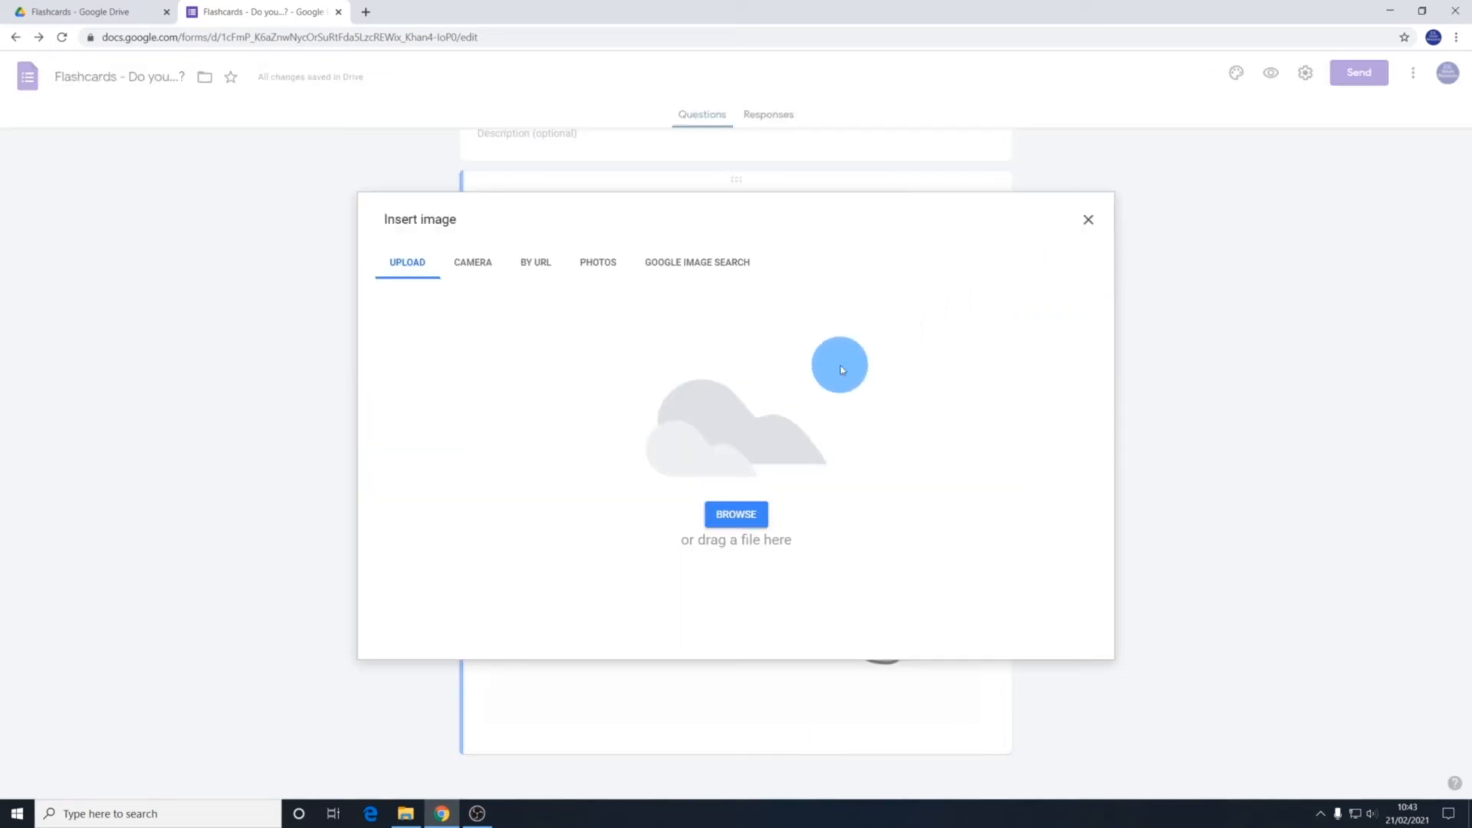
{"action": "left_click", "coordinate": [736, 513]}
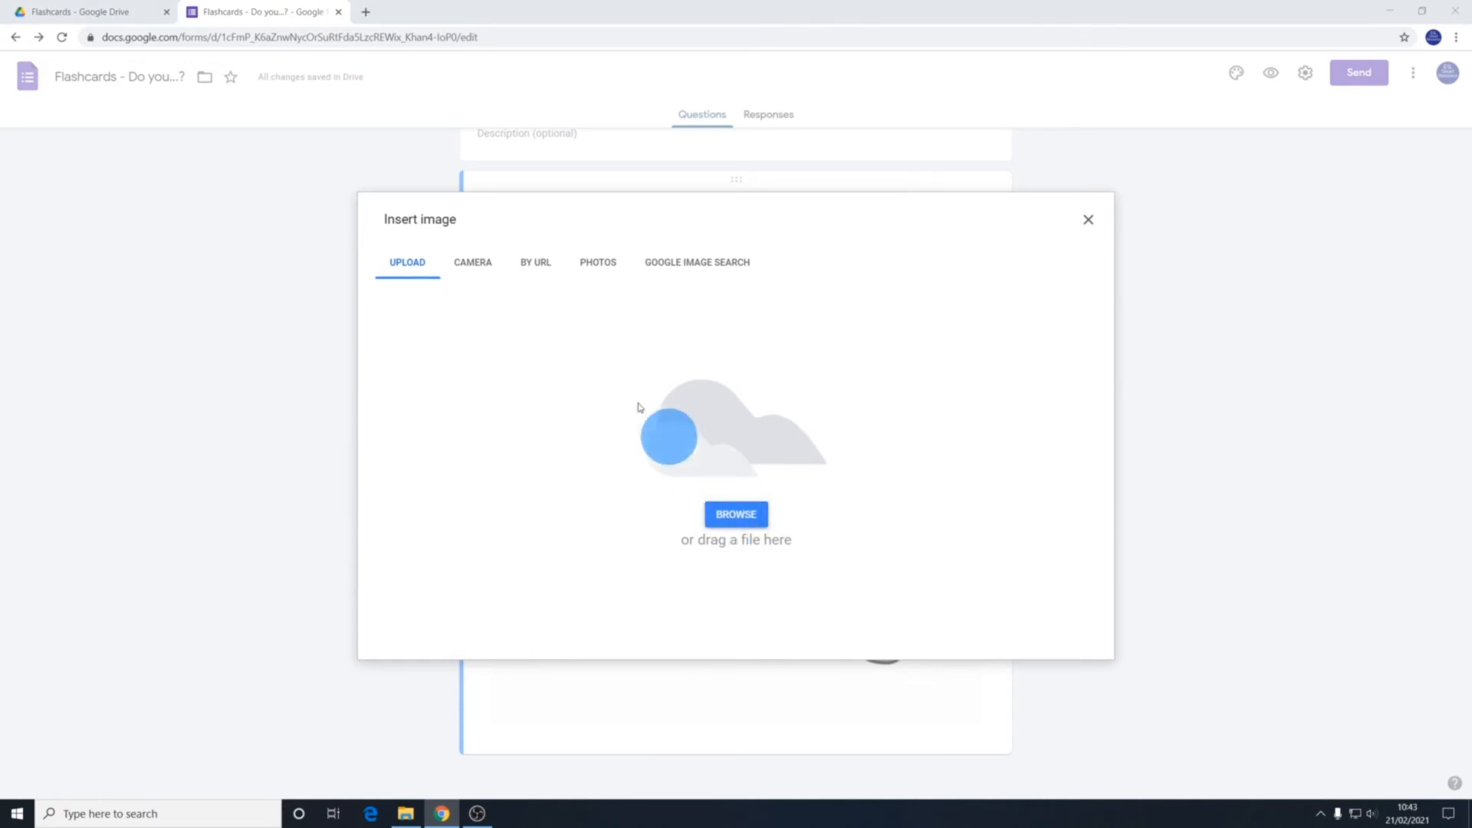
{"action": "left_click", "coordinate": [330, 119]}
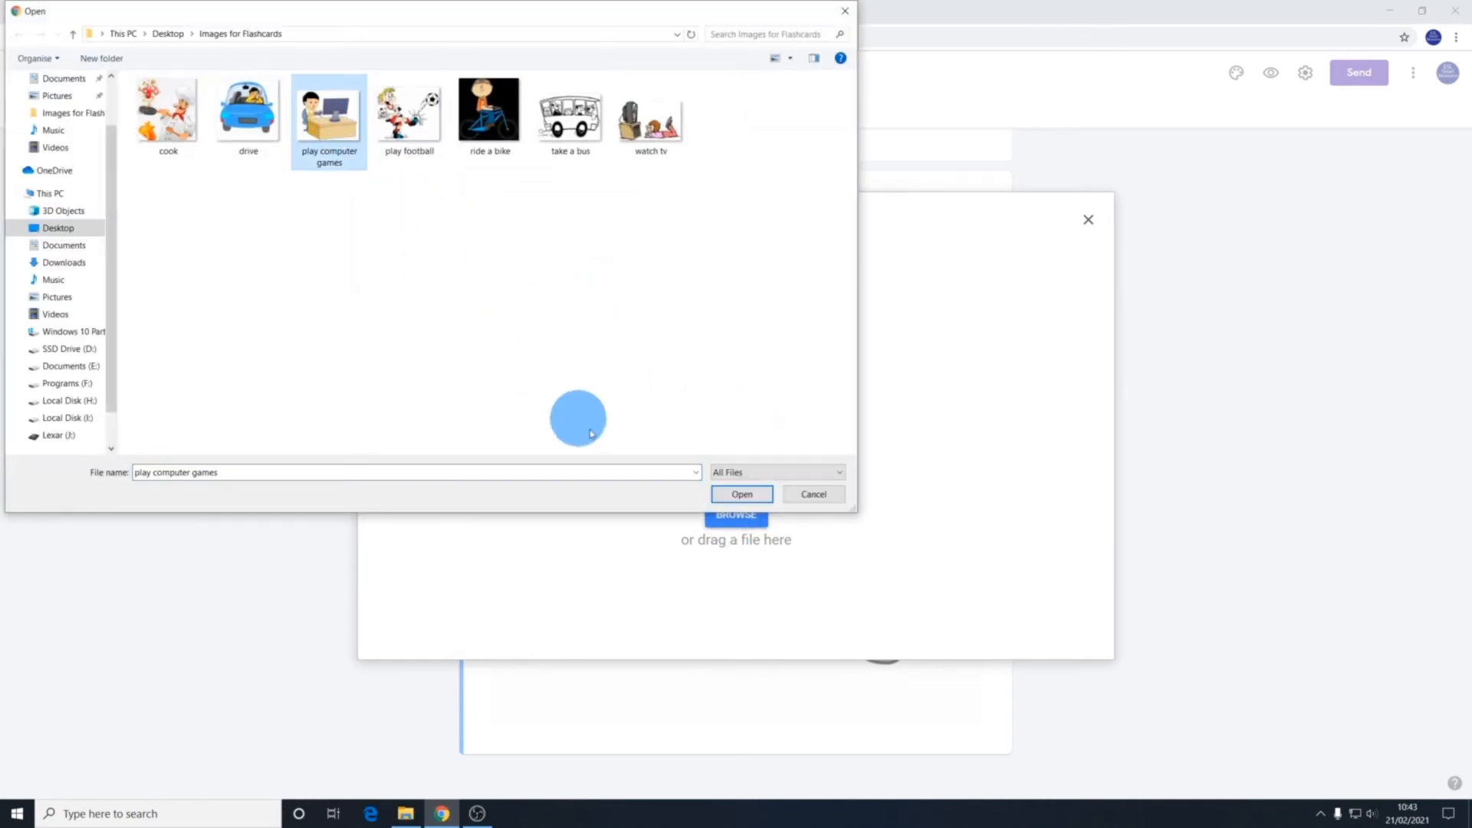
{"action": "left_click", "coordinate": [758, 506]}
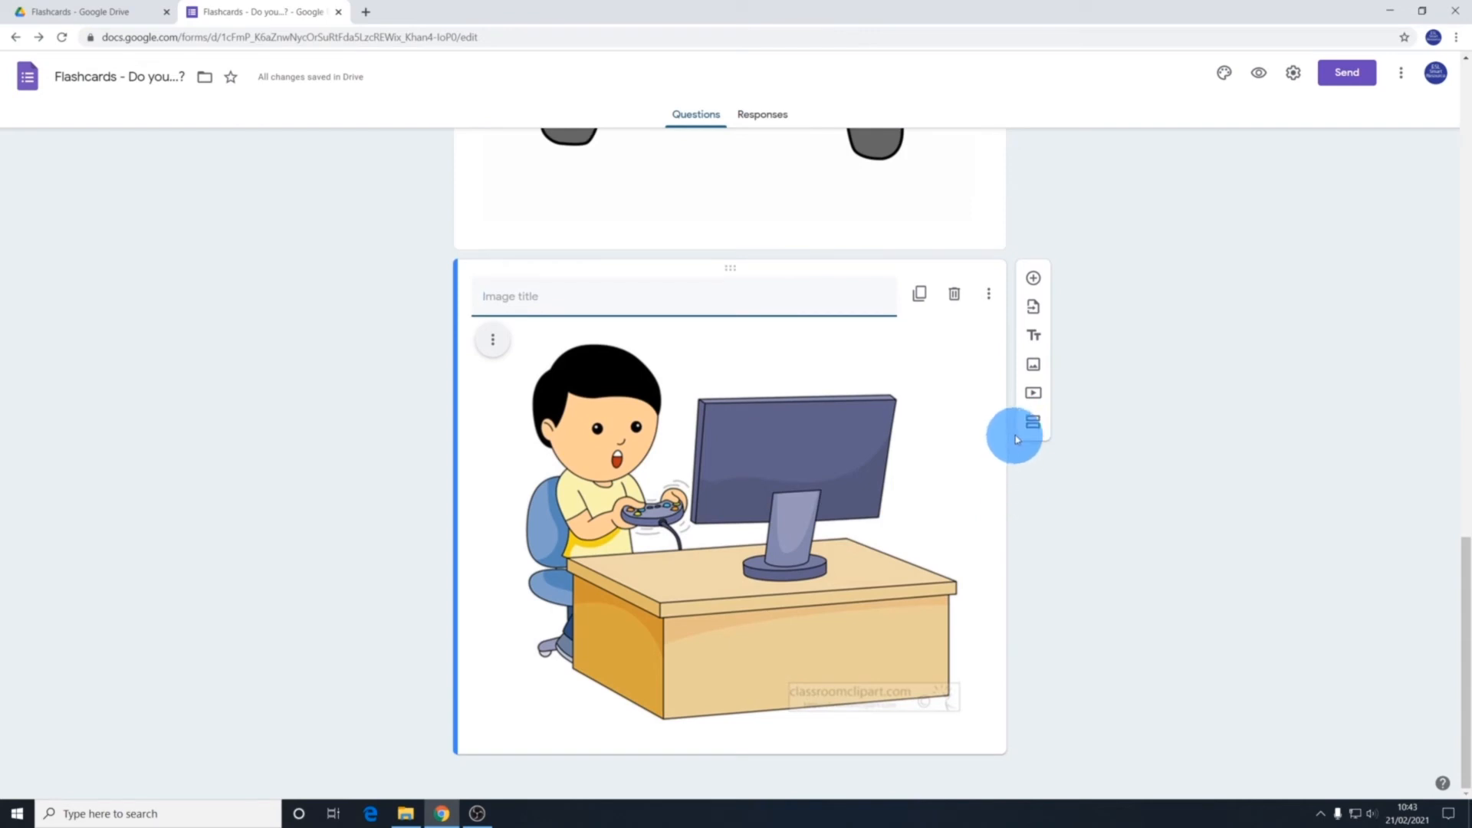
Insert the "play football" image from the Images for Flashcards folder below the computer games image
{"action": "left_click", "coordinate": [1033, 364]}
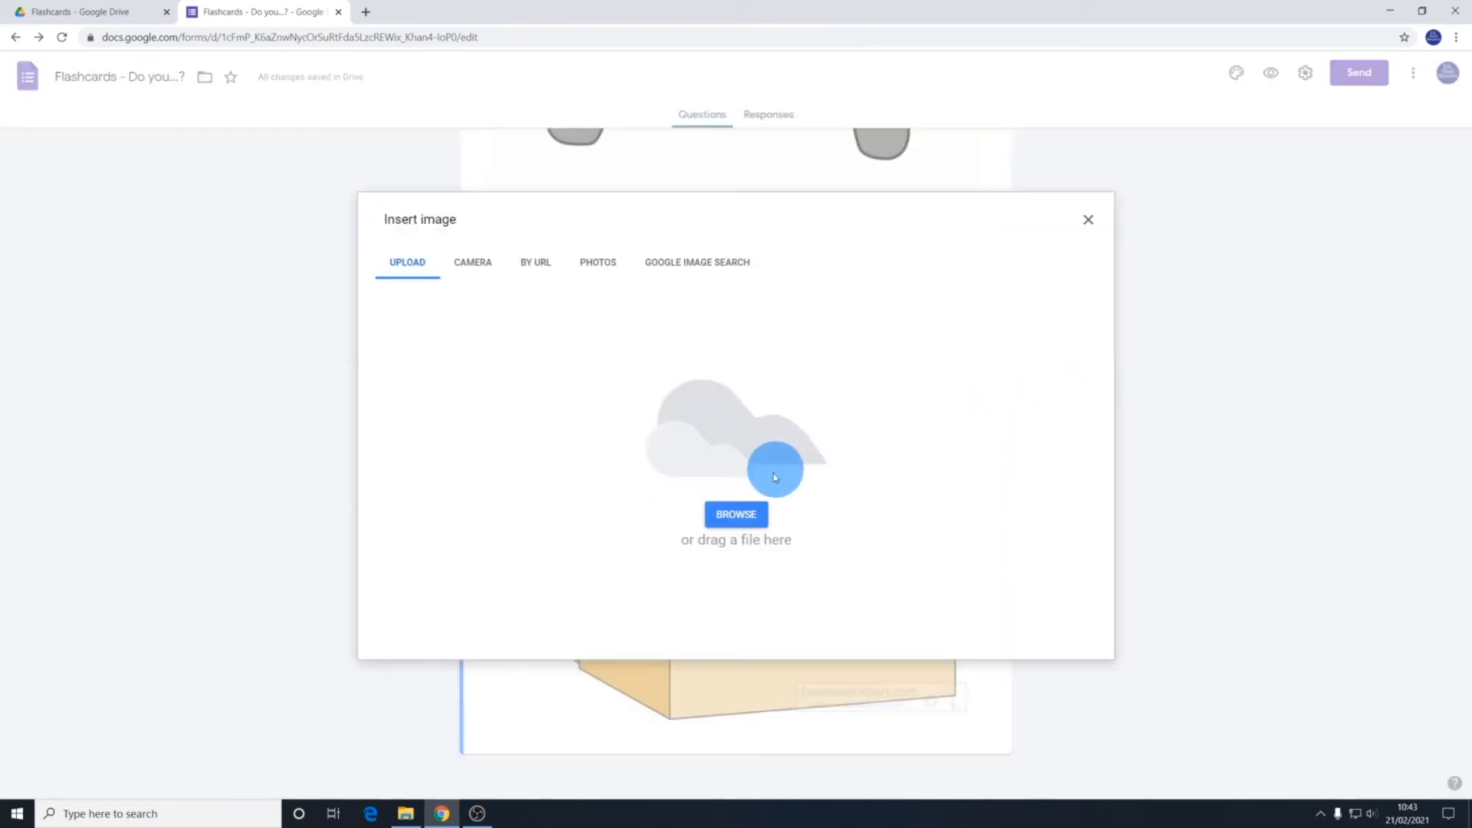
{"action": "left_click", "coordinate": [736, 514]}
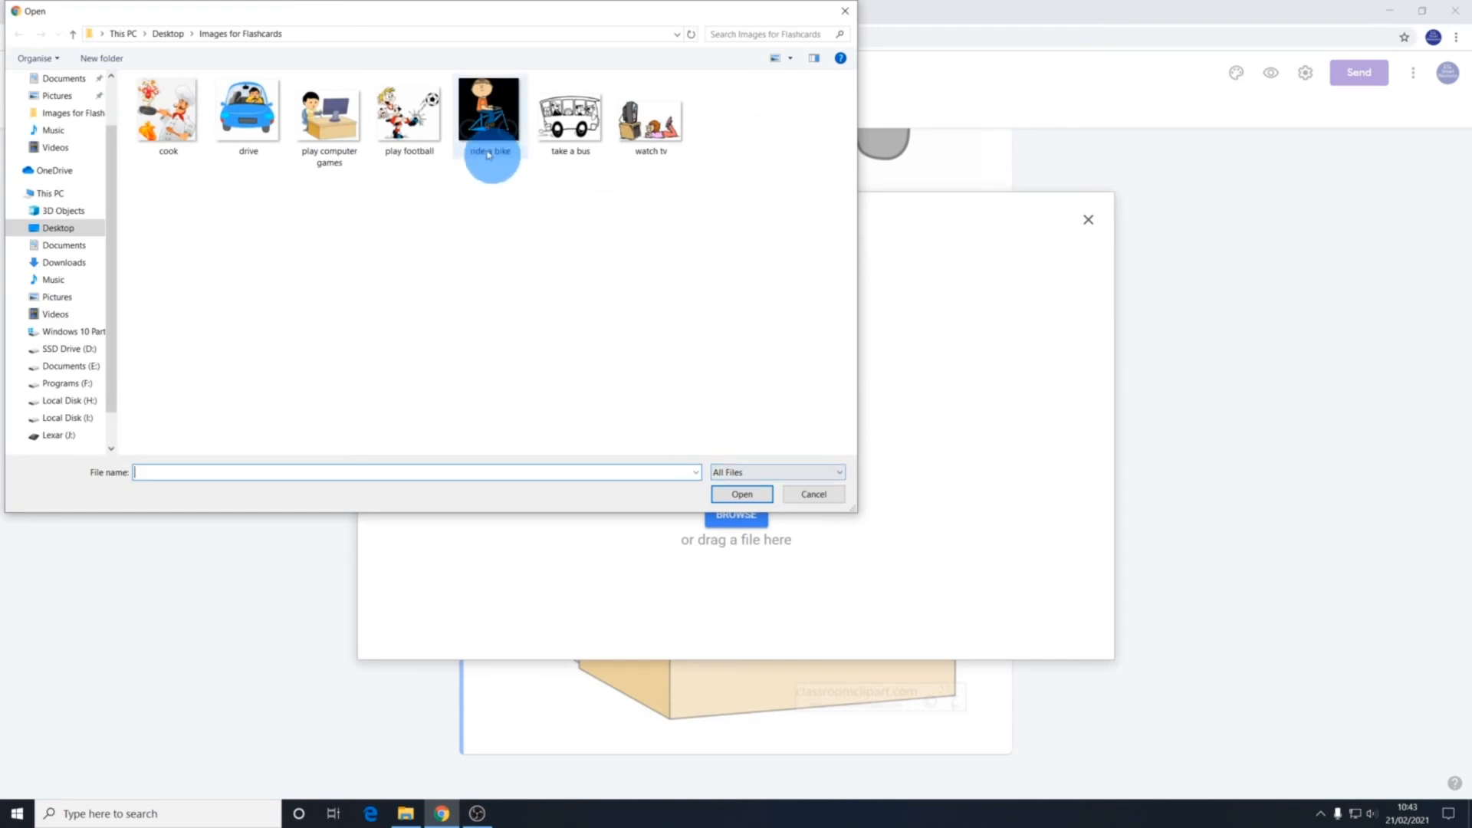
{"action": "left_click", "coordinate": [412, 115]}
{"action": "left_click", "coordinate": [741, 494]}
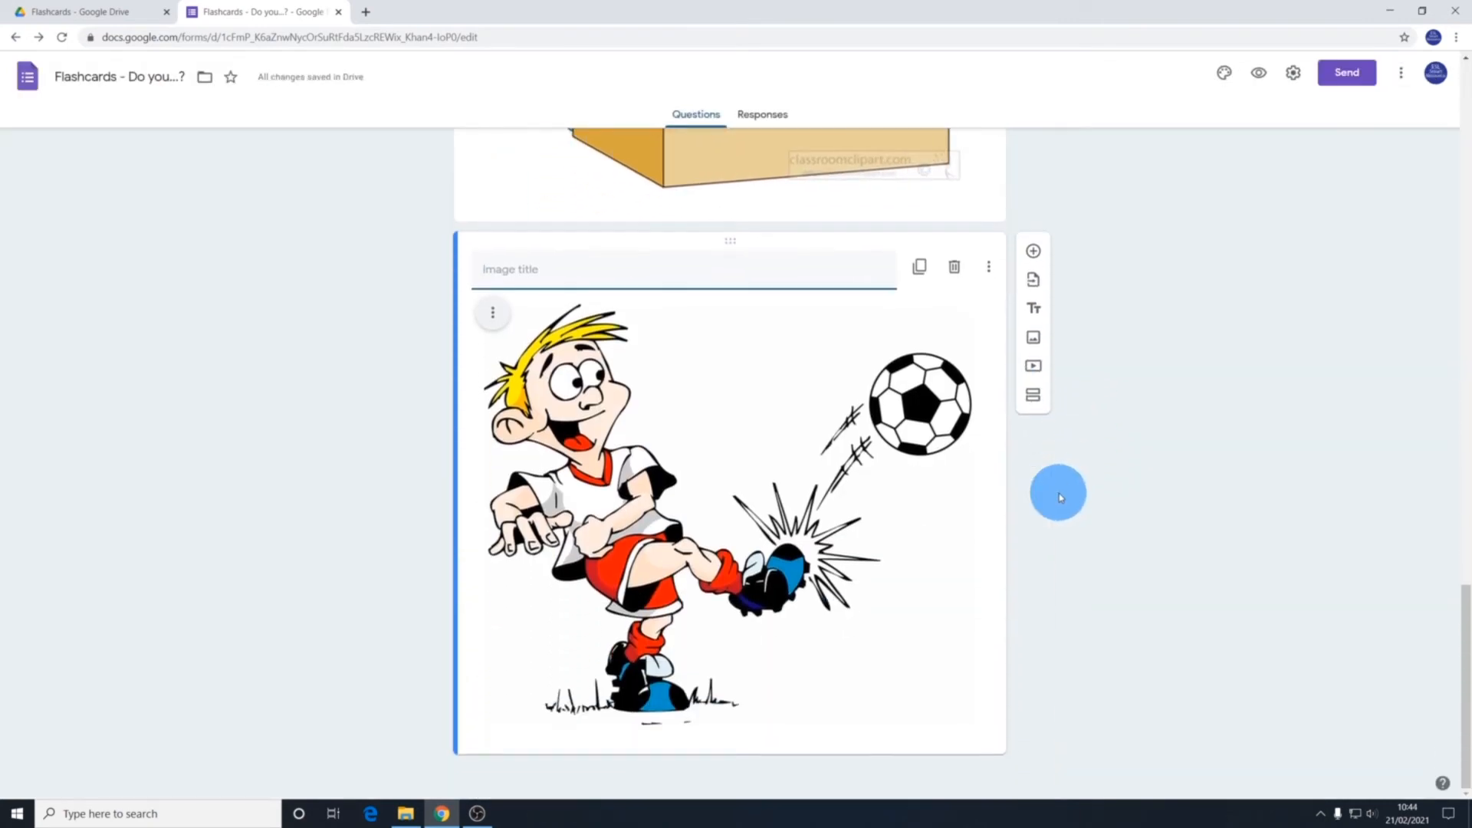
Insert the "ride a bike" image from the Images for Flashcards folder below the football image
{"action": "left_click", "coordinate": [1033, 337]}
{"action": "left_click", "coordinate": [738, 512]}
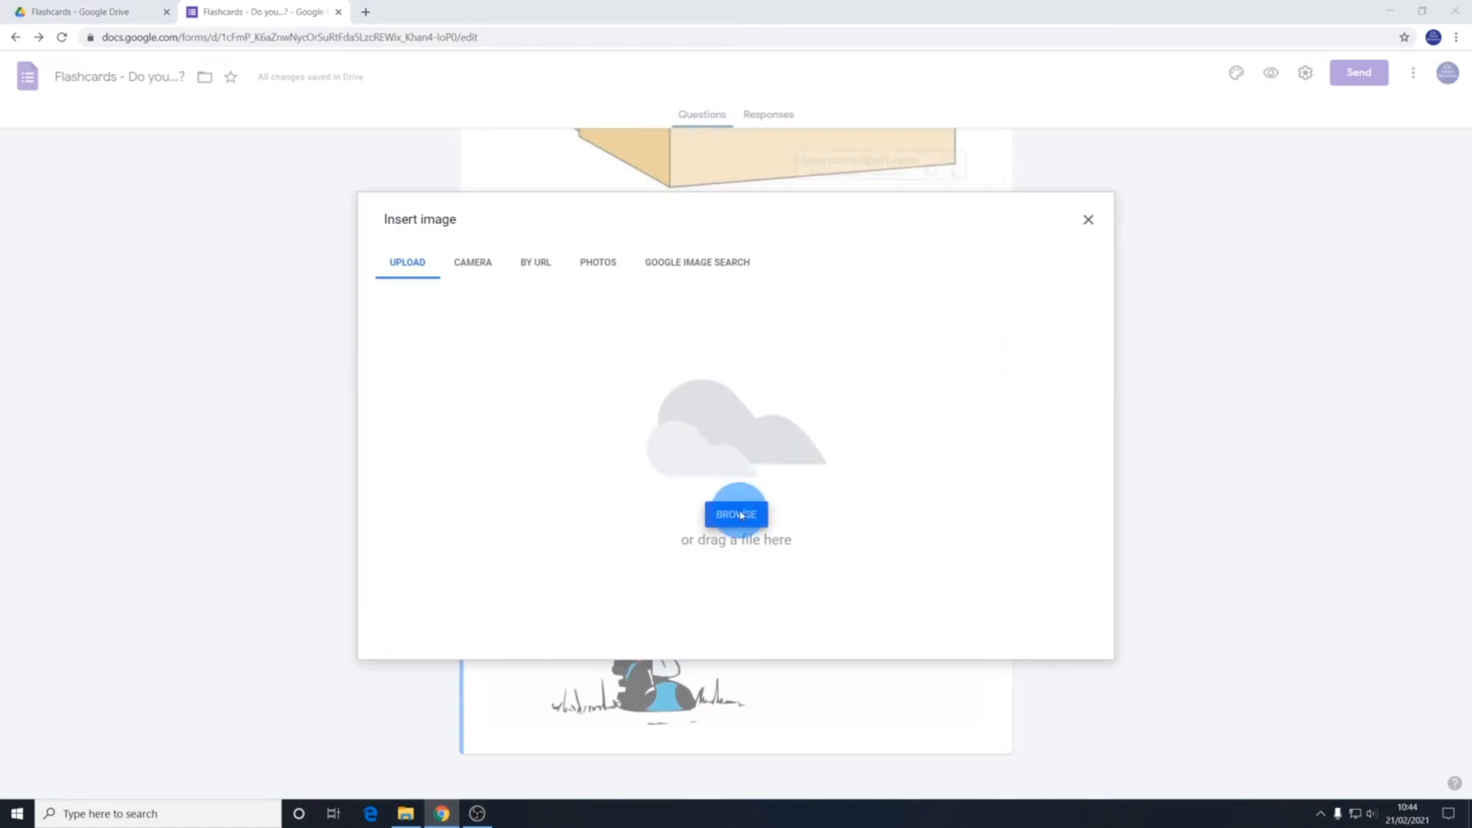
{"action": "left_click", "coordinate": [493, 123]}
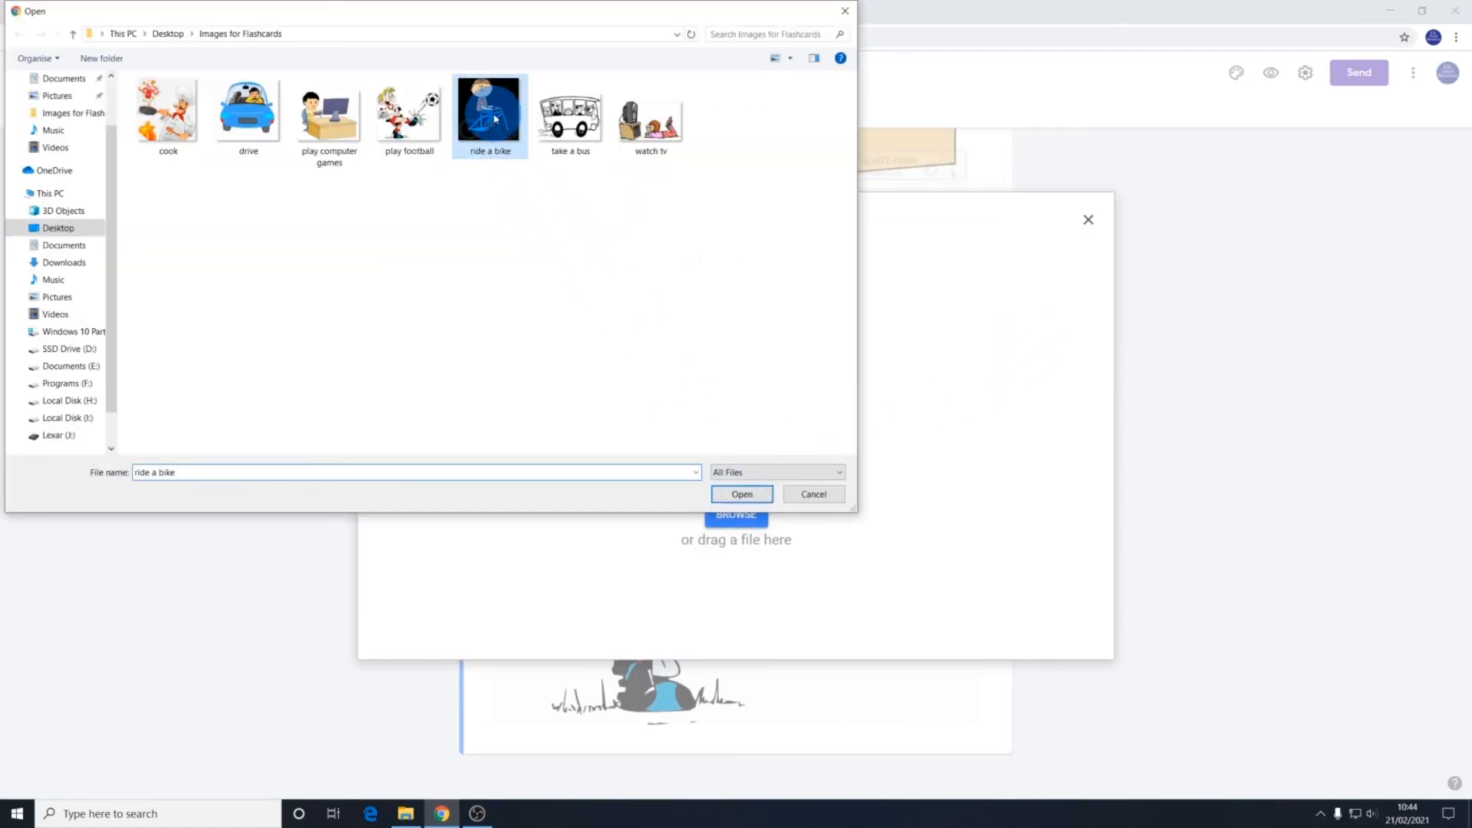
{"action": "left_click", "coordinate": [738, 504]}
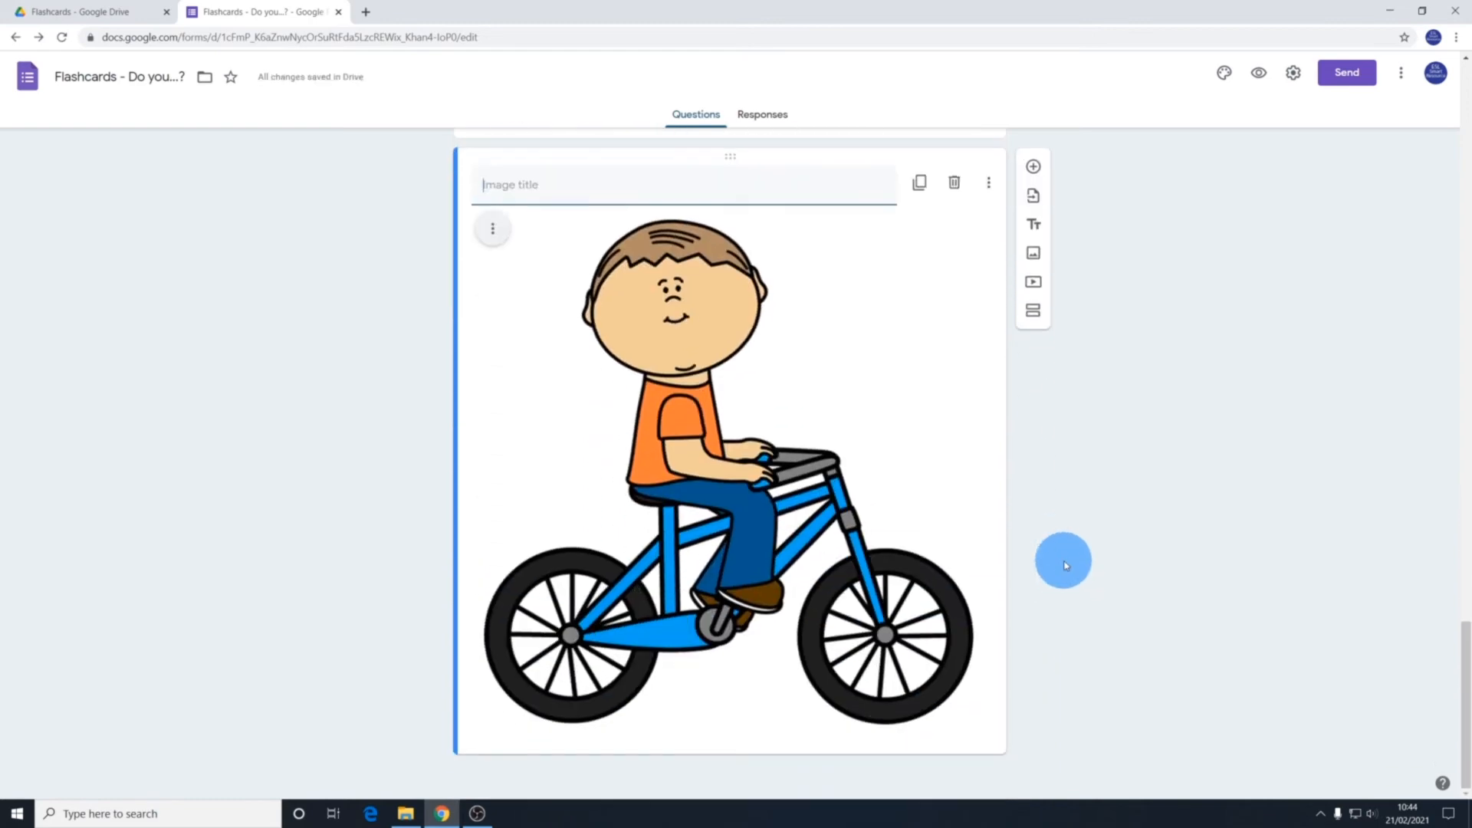
Insert the "take a bus" image from the Images for Flashcards folder below the bike image
{"action": "left_click", "coordinate": [1035, 257]}
{"action": "left_click", "coordinate": [734, 515]}
{"action": "left_click", "coordinate": [596, 163]}
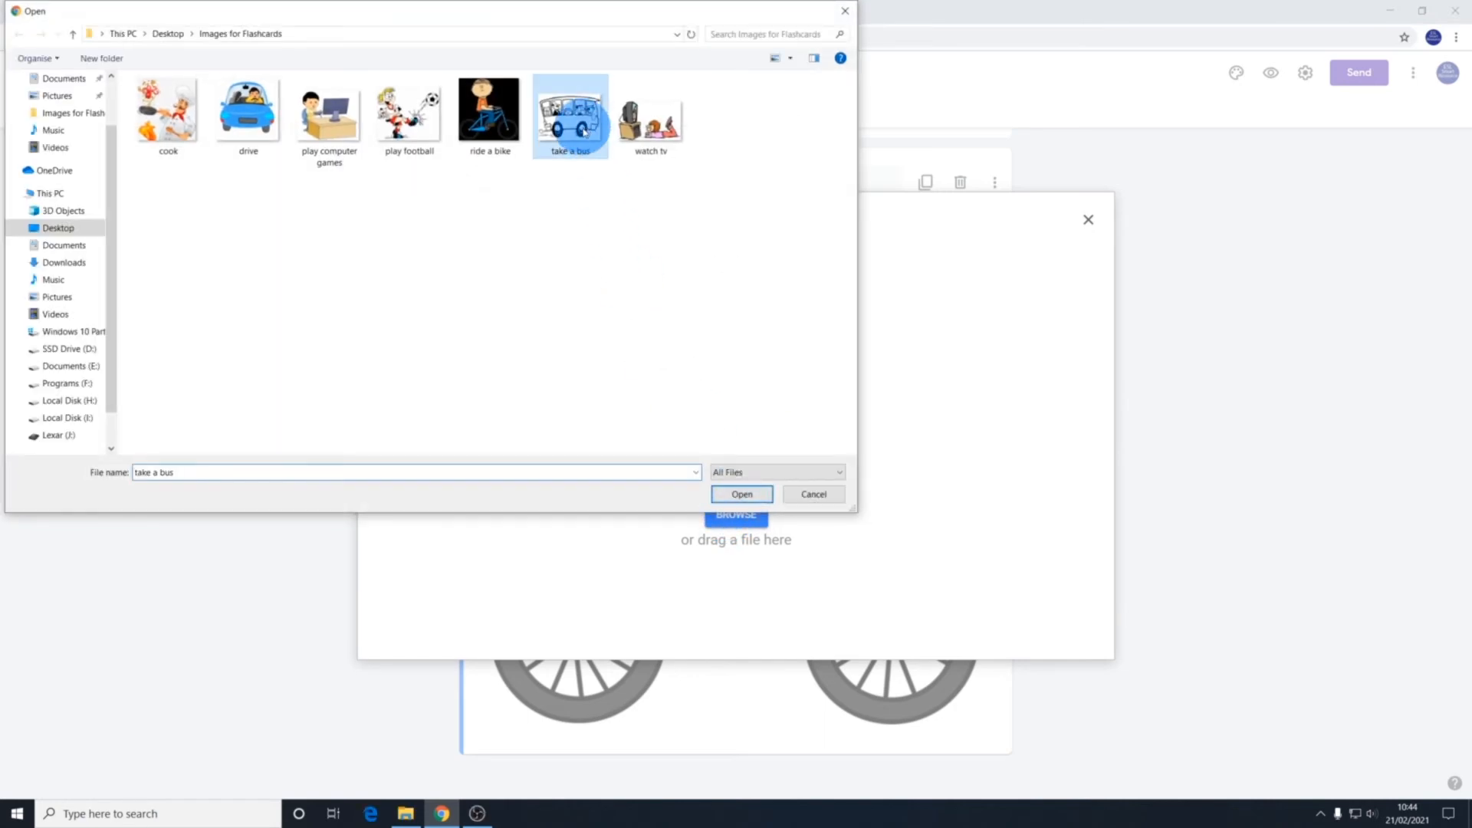
{"action": "left_click", "coordinate": [741, 494]}
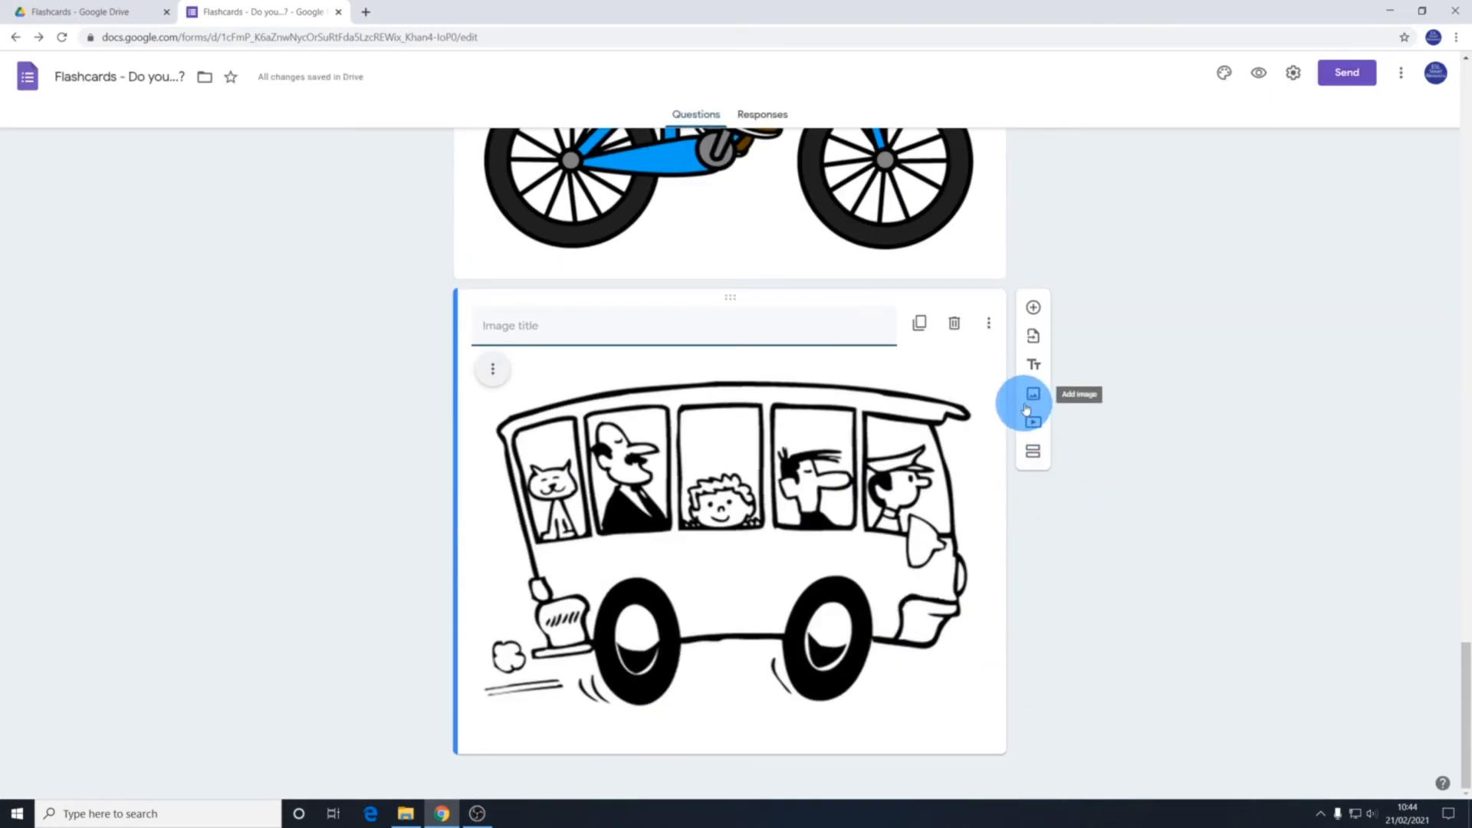
Insert the "watch tv" image from the Images for Flashcards folder below the bus image
{"action": "left_click", "coordinate": [1032, 393]}
{"action": "left_click", "coordinate": [733, 514]}
{"action": "left_click", "coordinate": [656, 123]}
{"action": "left_click", "coordinate": [743, 494]}
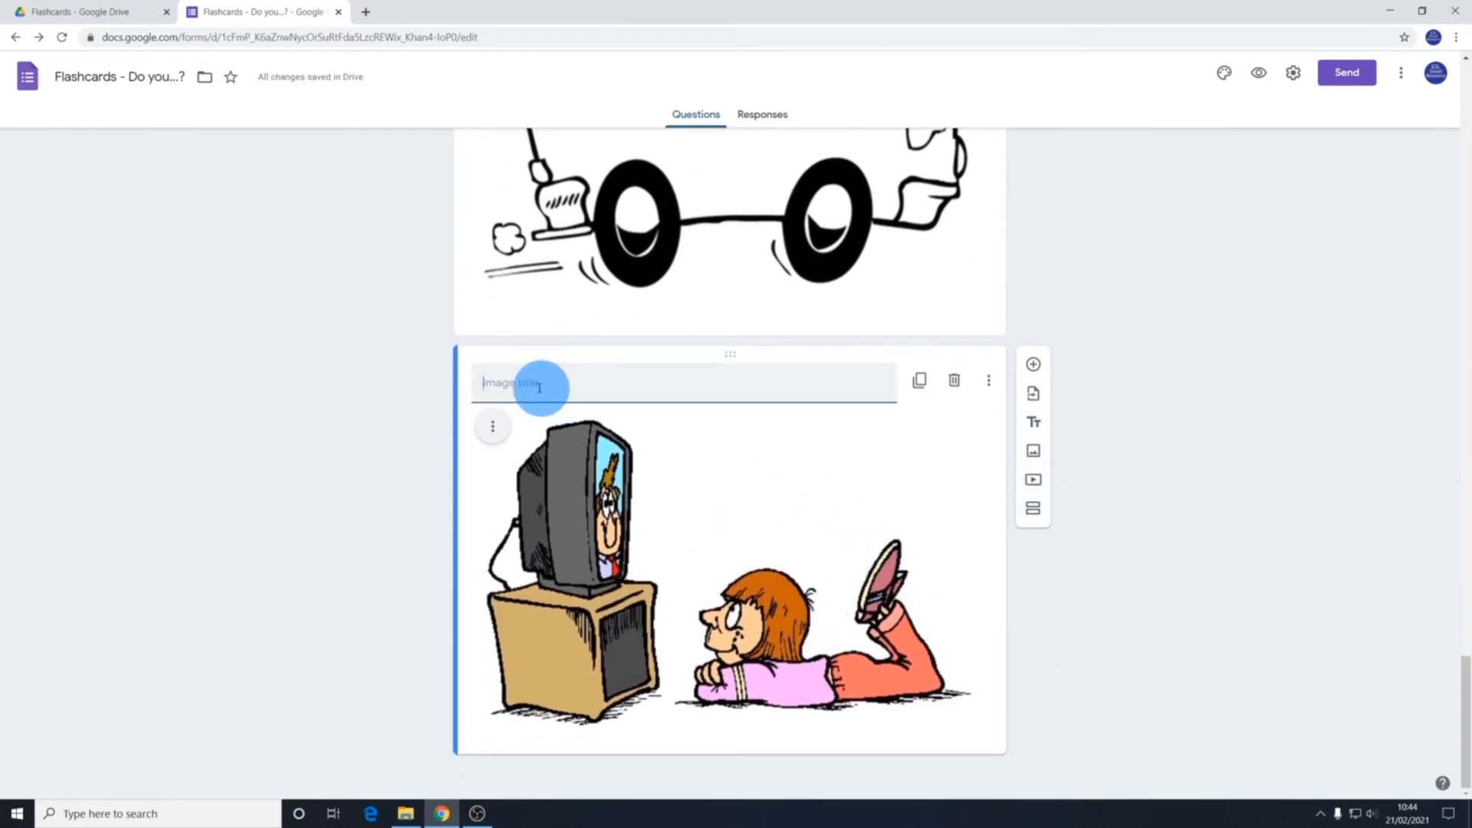
Review the untitled flashcard images and the form's sections from the last image back to the Name section
{"action": "scroll", "coordinate": [583, 384], "scroll_direction": "up", "scroll_amount": 4}
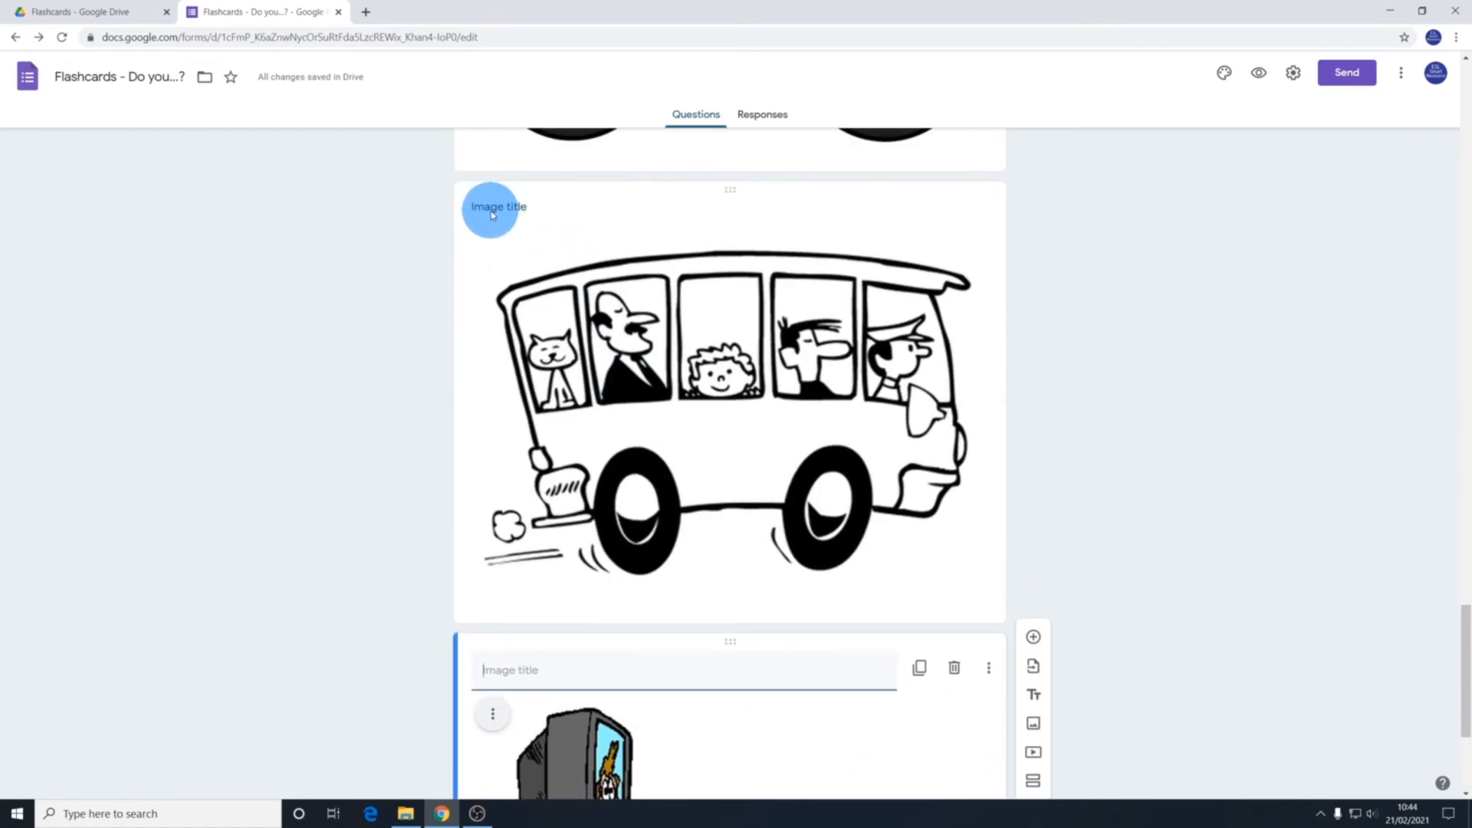
{"action": "scroll", "coordinate": [1072, 526], "scroll_direction": "down", "scroll_amount": 4}
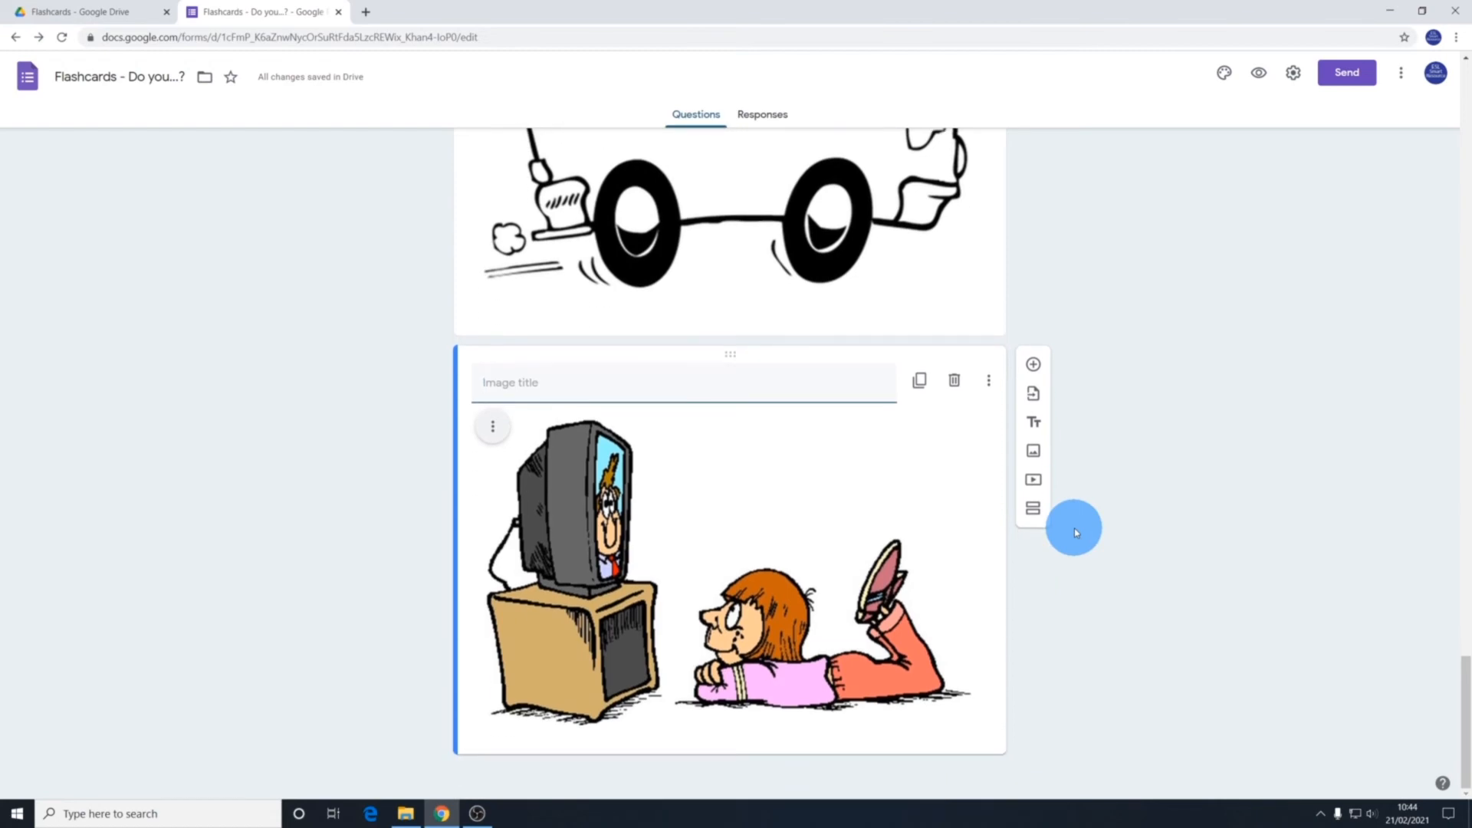
{"action": "scroll", "coordinate": [1075, 528], "scroll_direction": "up", "scroll_amount": 8}
{"action": "scroll", "coordinate": [1074, 528], "scroll_direction": "up", "scroll_amount": 11}
{"action": "scroll", "coordinate": [1075, 528], "scroll_direction": "up", "scroll_amount": 11}
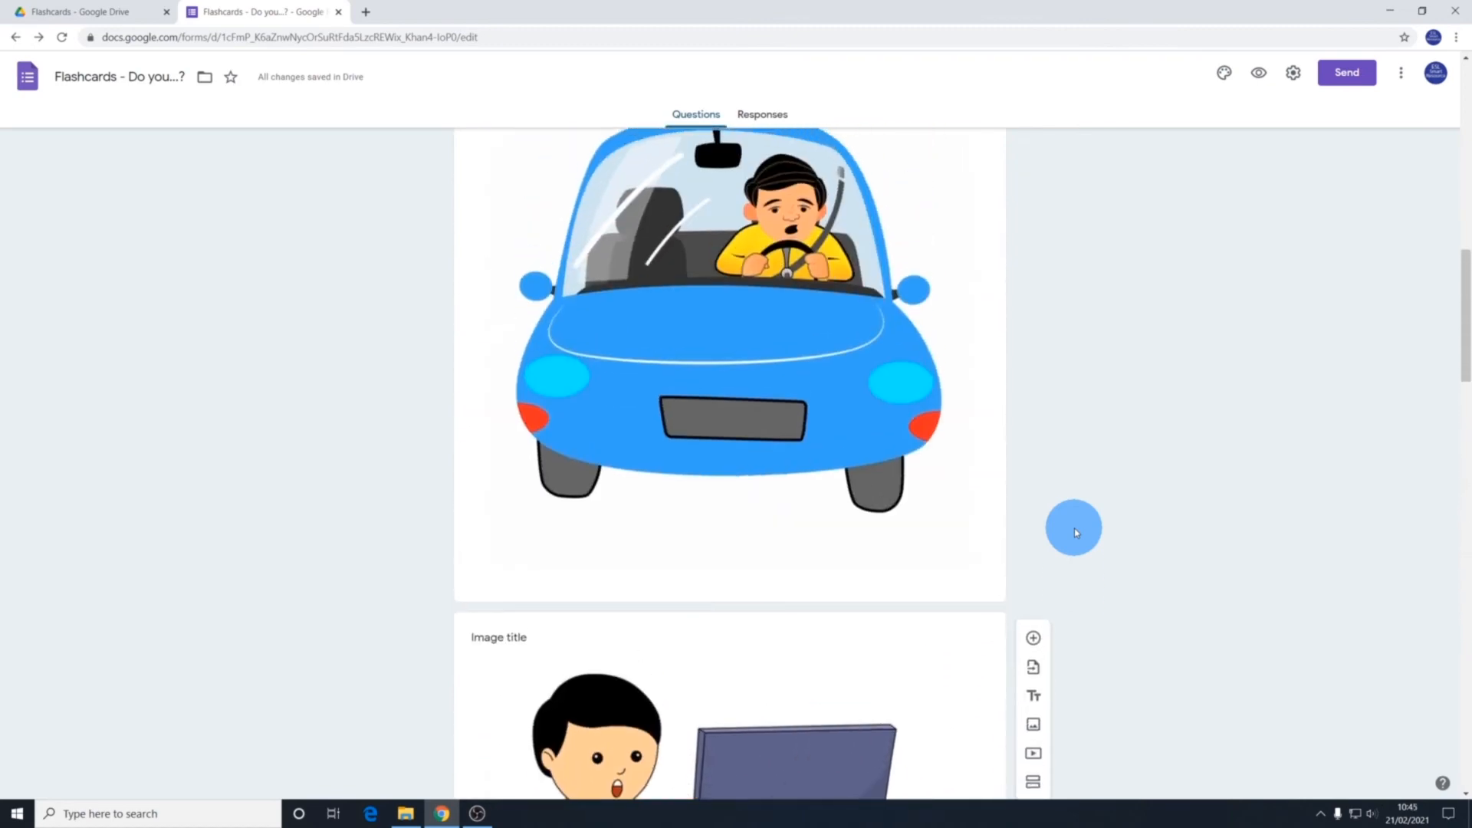
{"action": "scroll", "coordinate": [1075, 528], "scroll_direction": "up", "scroll_amount": 5}
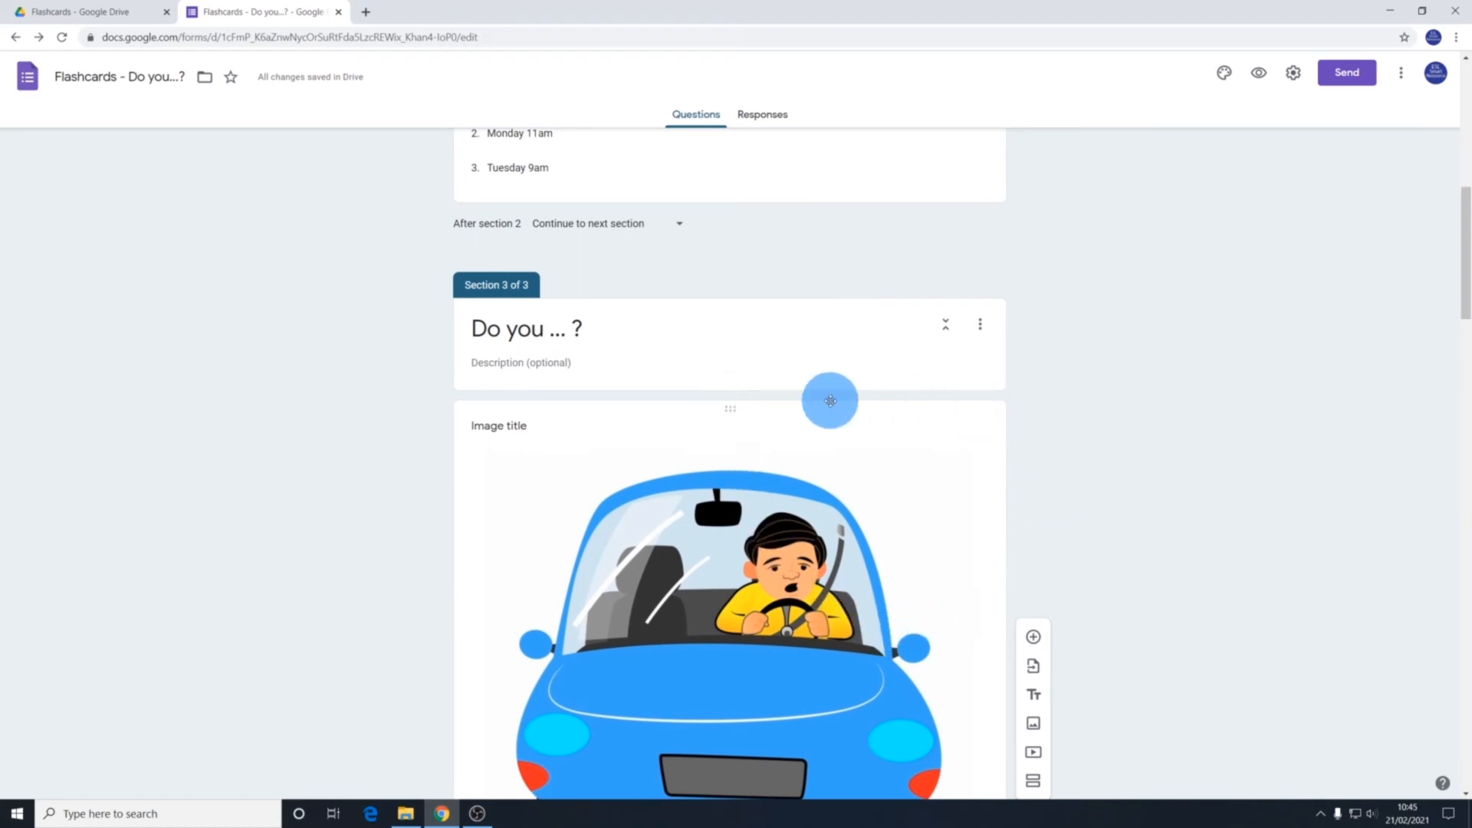
{"action": "scroll", "coordinate": [830, 400], "scroll_direction": "up", "scroll_amount": 5}
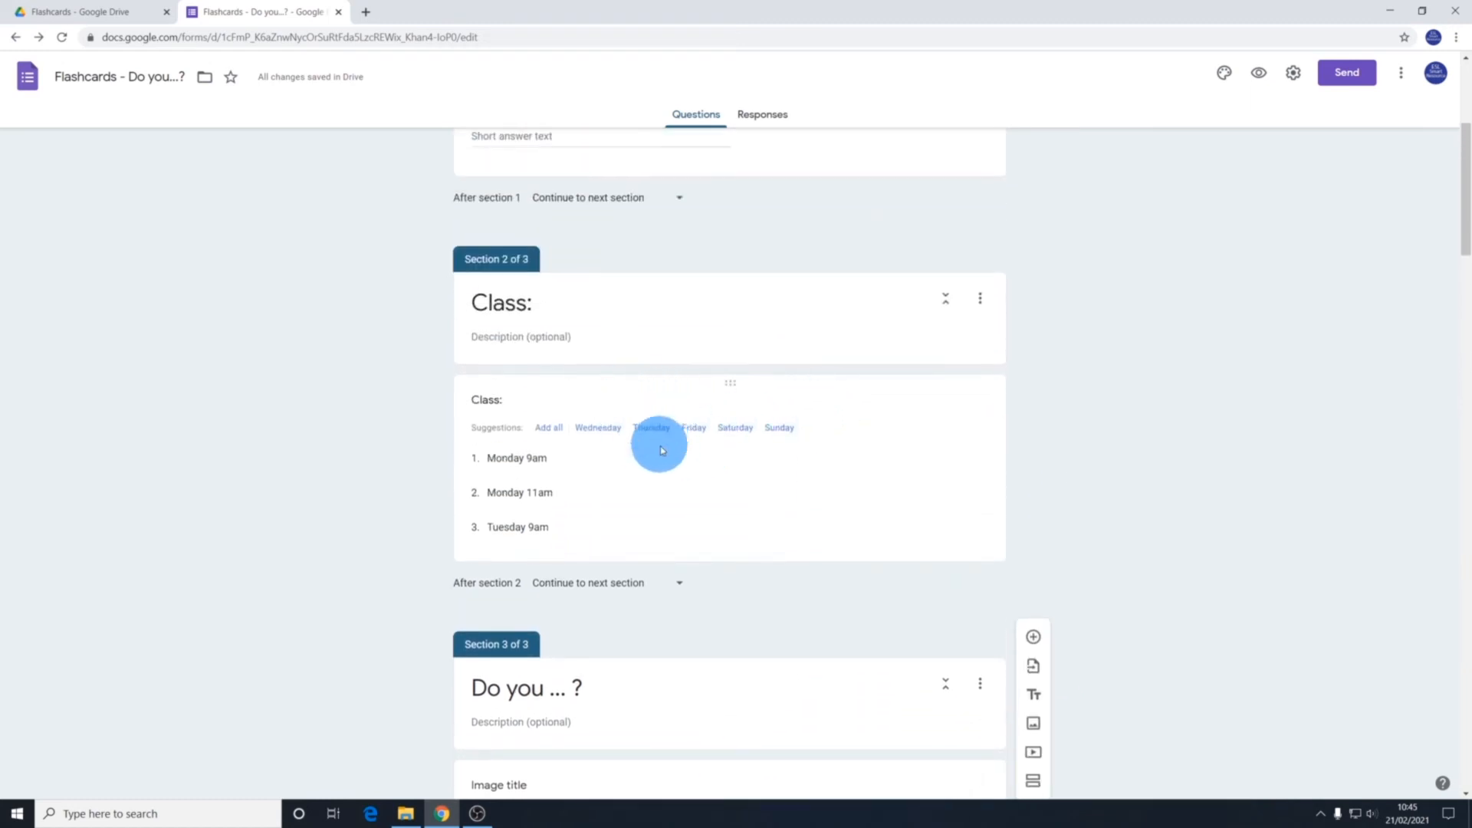
{"action": "scroll", "coordinate": [756, 250], "scroll_direction": "up", "scroll_amount": 3}
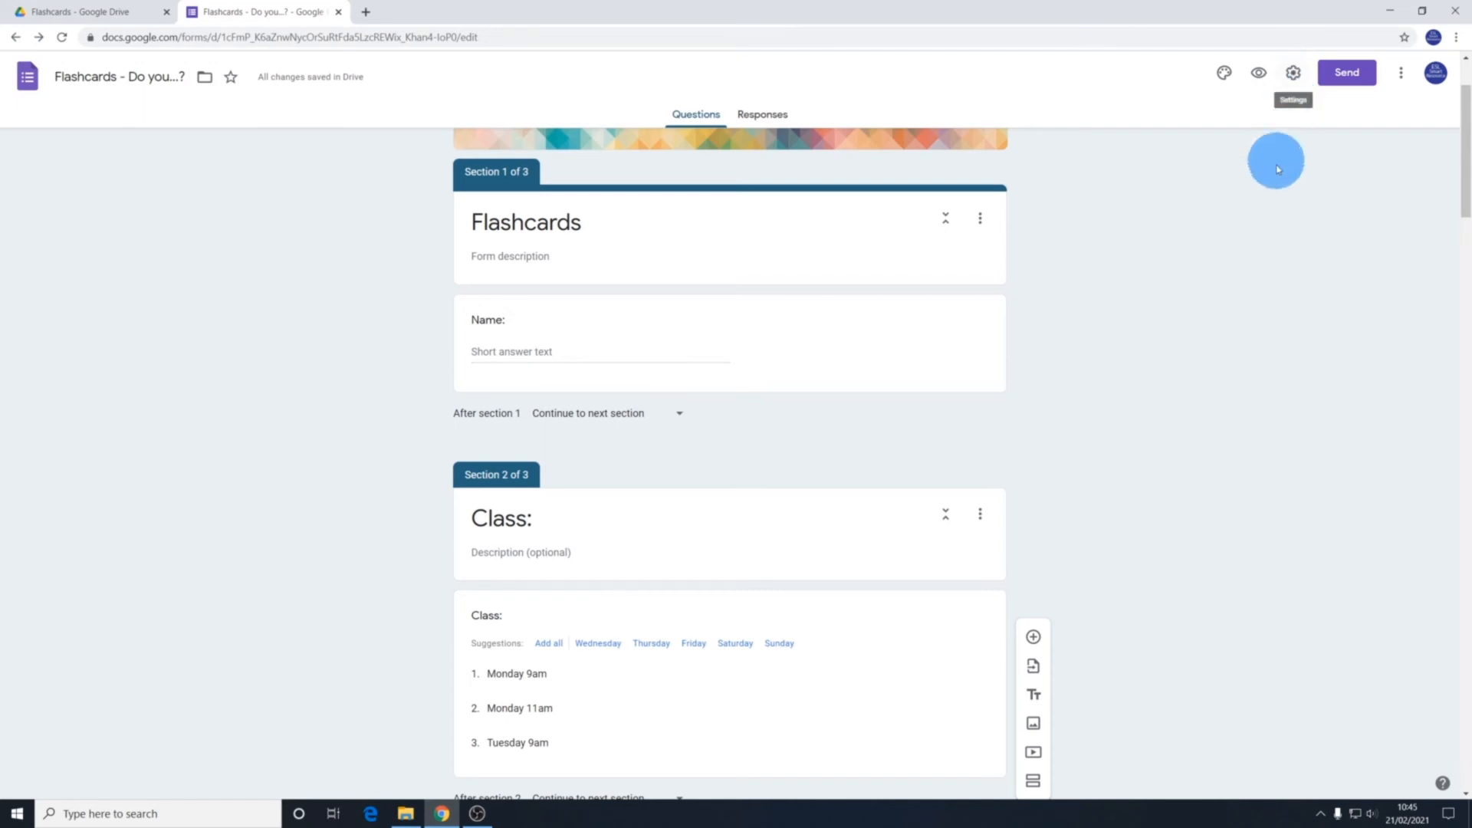
Enable "Shuffle question order" in the form's presentation settings and save the settings
{"action": "left_click", "coordinate": [1294, 75]}
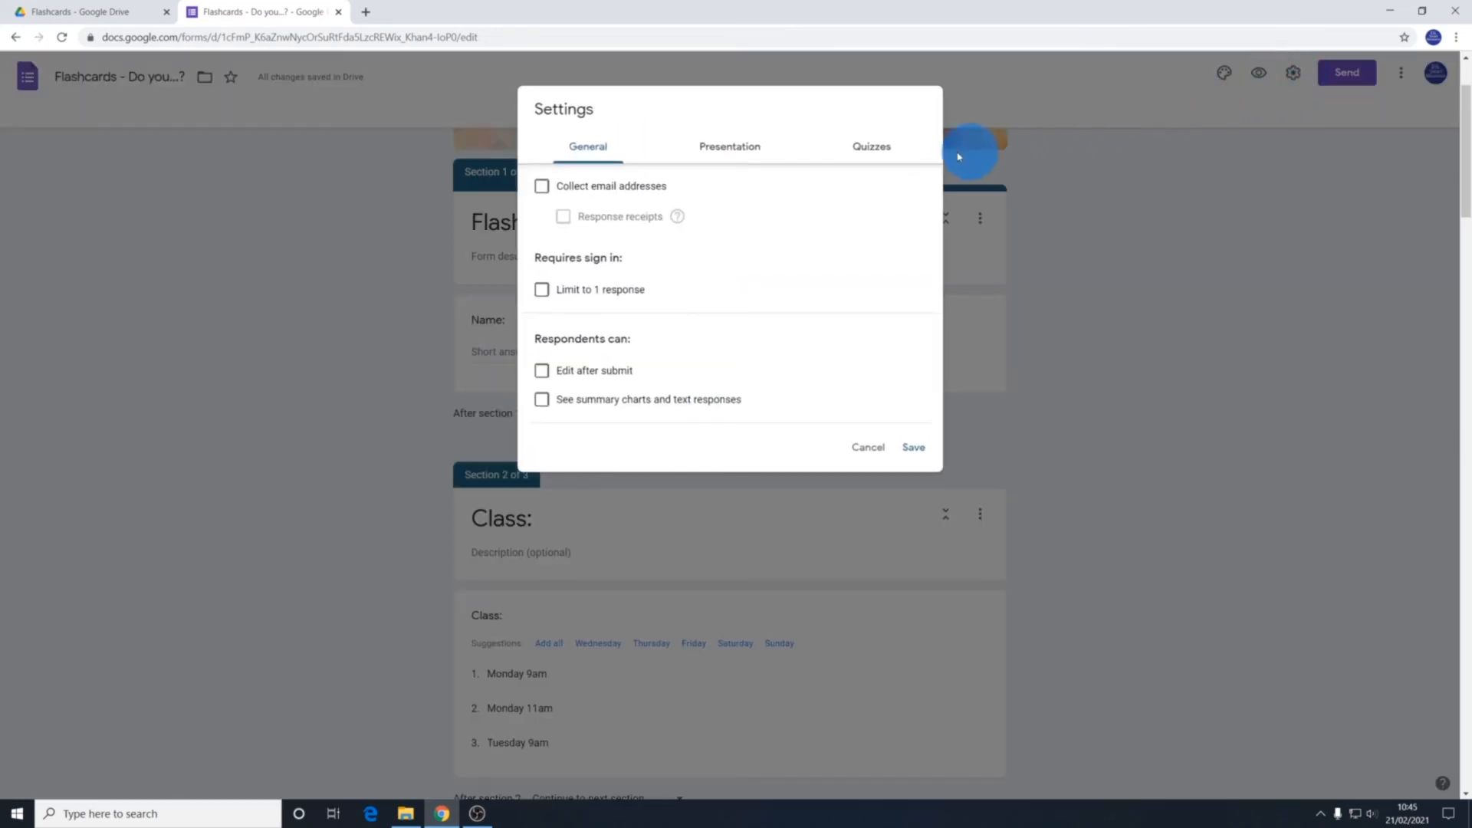
{"action": "left_click", "coordinate": [735, 146]}
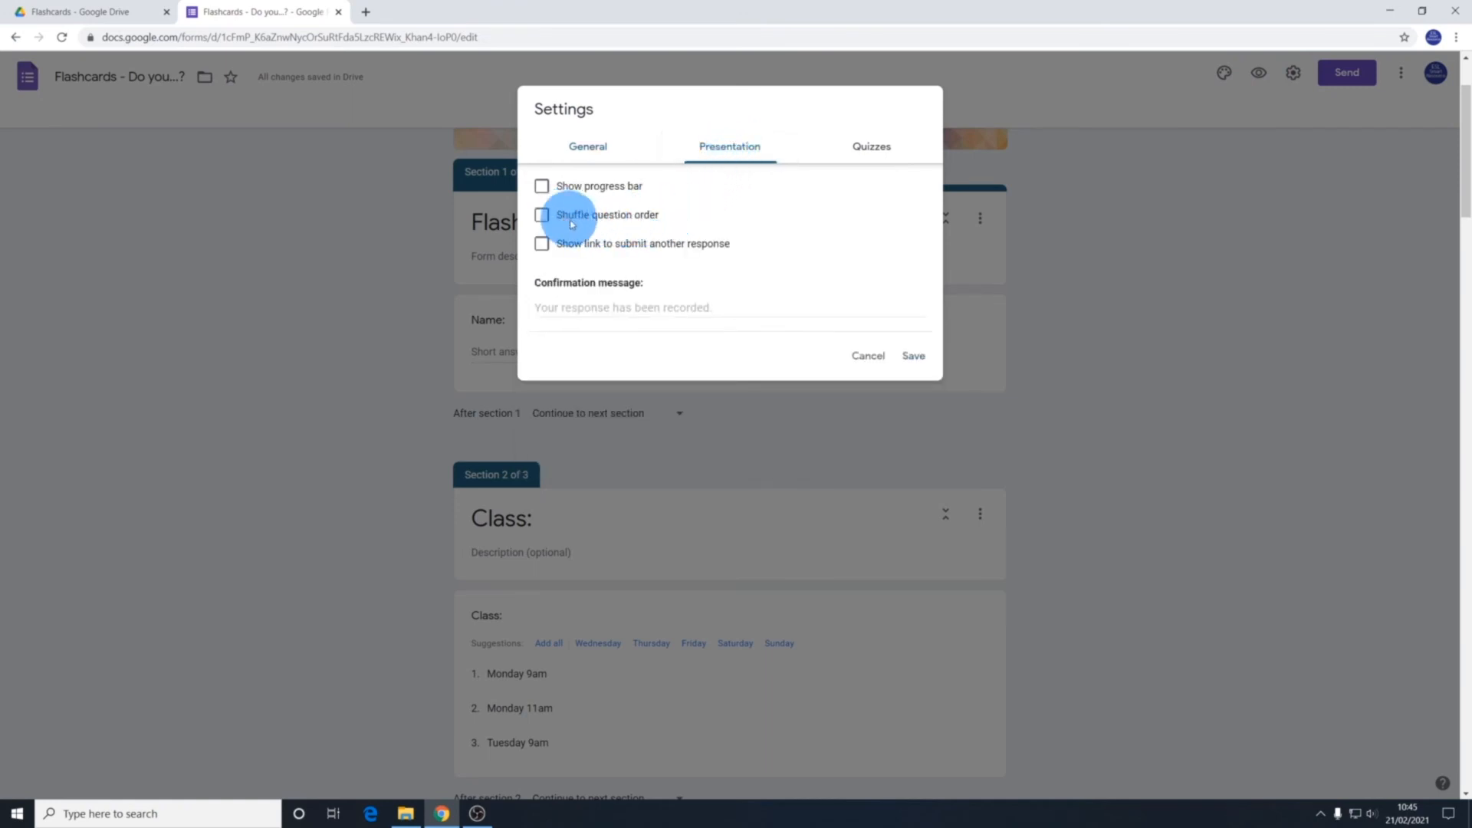
{"action": "left_click", "coordinate": [542, 215]}
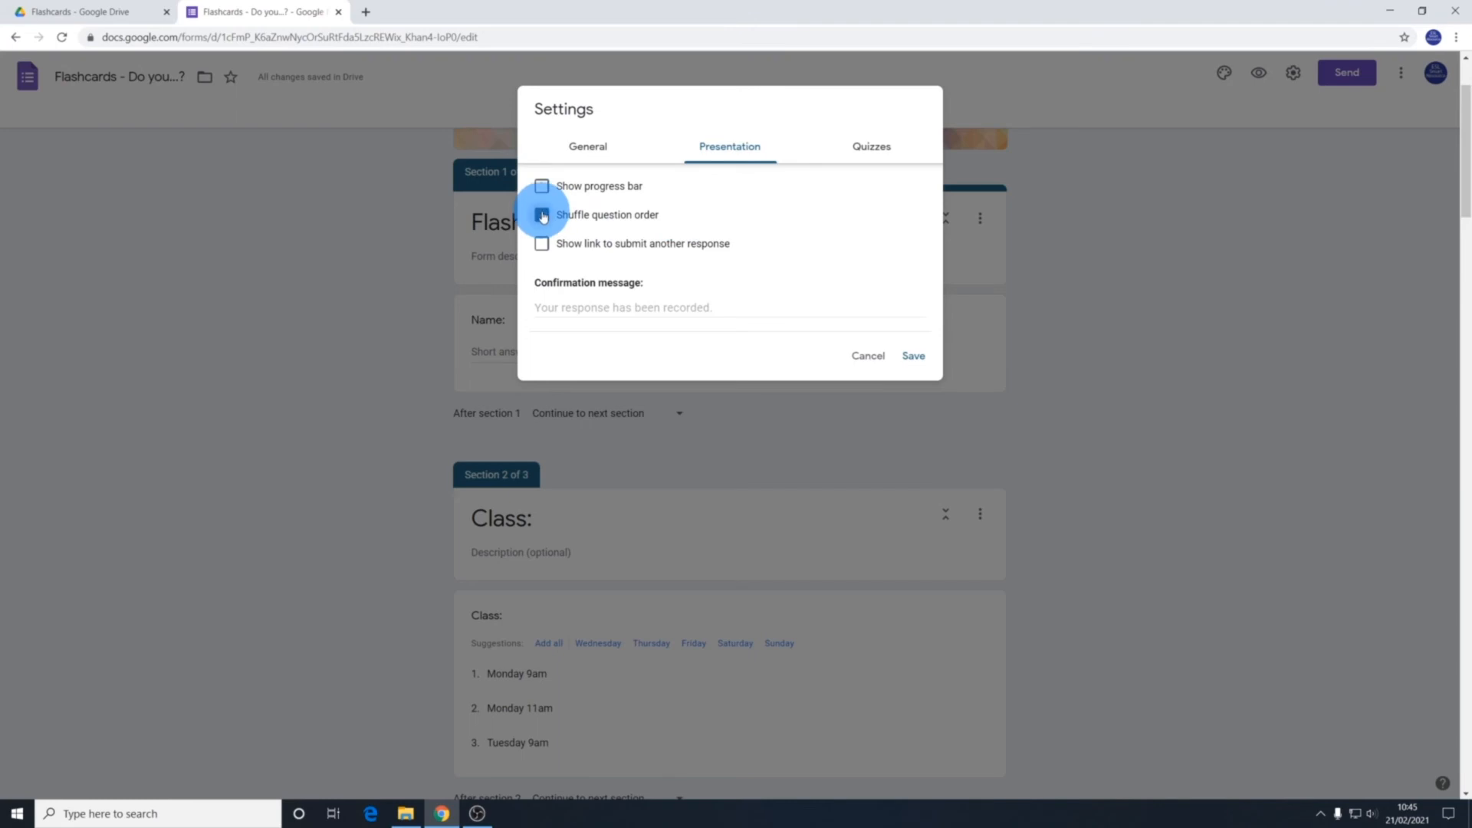
{"action": "left_click", "coordinate": [914, 358]}
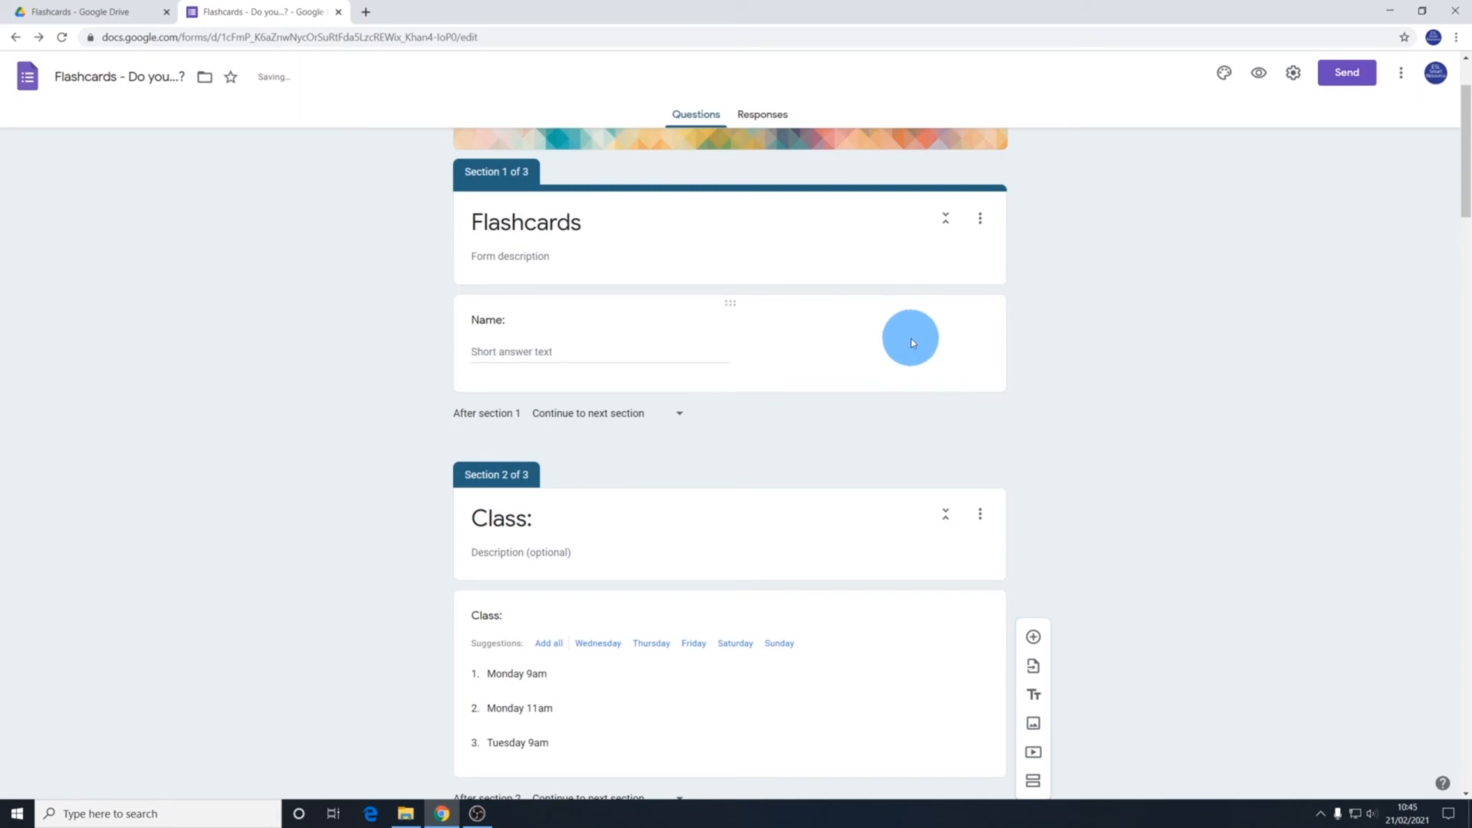
Copy a shortened link to the form for sharing, then close the Send form dialog
{"action": "scroll", "coordinate": [1111, 457], "scroll_direction": "down", "scroll_amount": 9}
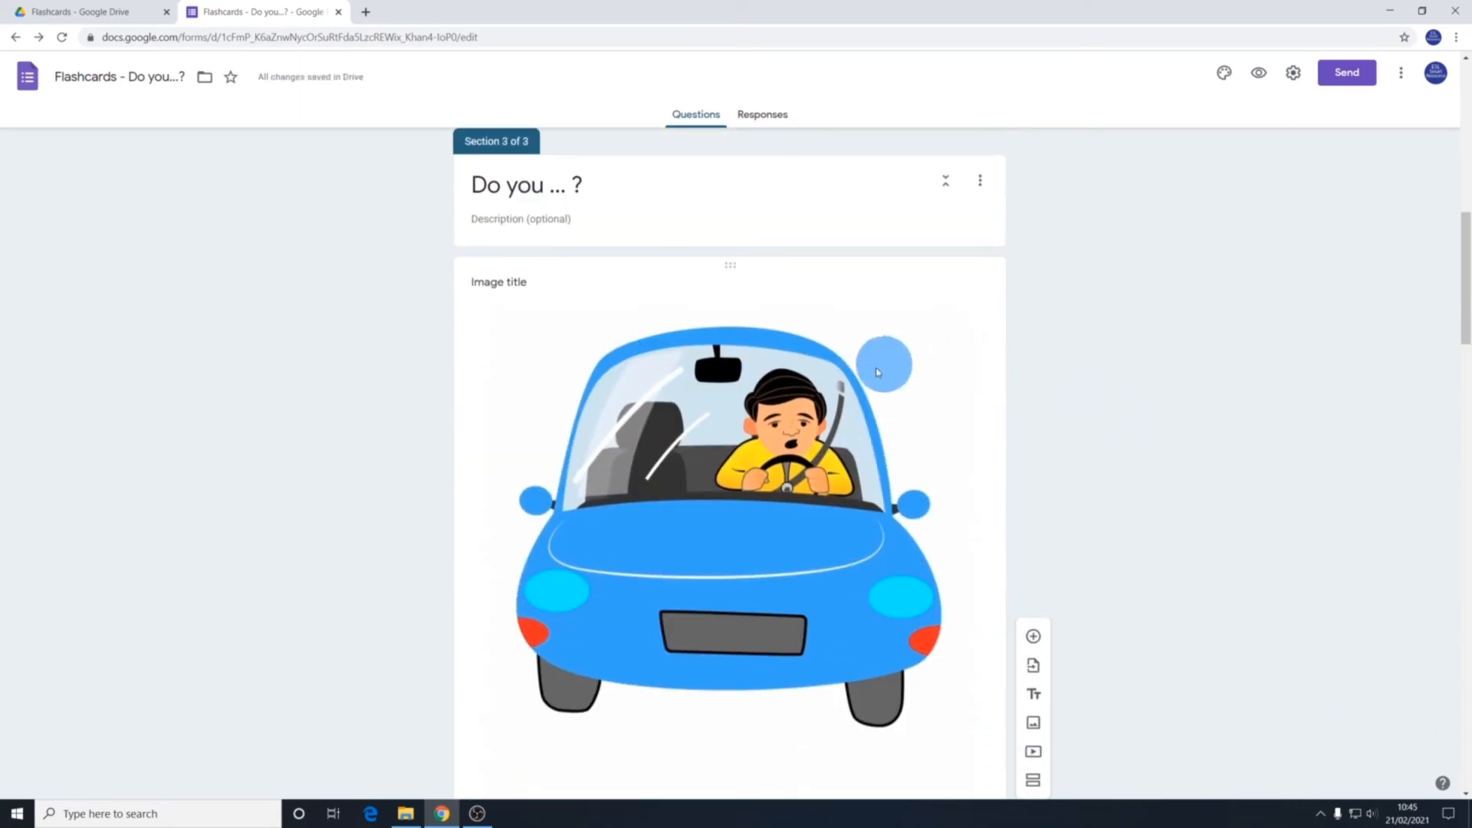
{"action": "scroll", "coordinate": [921, 359], "scroll_direction": "down", "scroll_amount": 17}
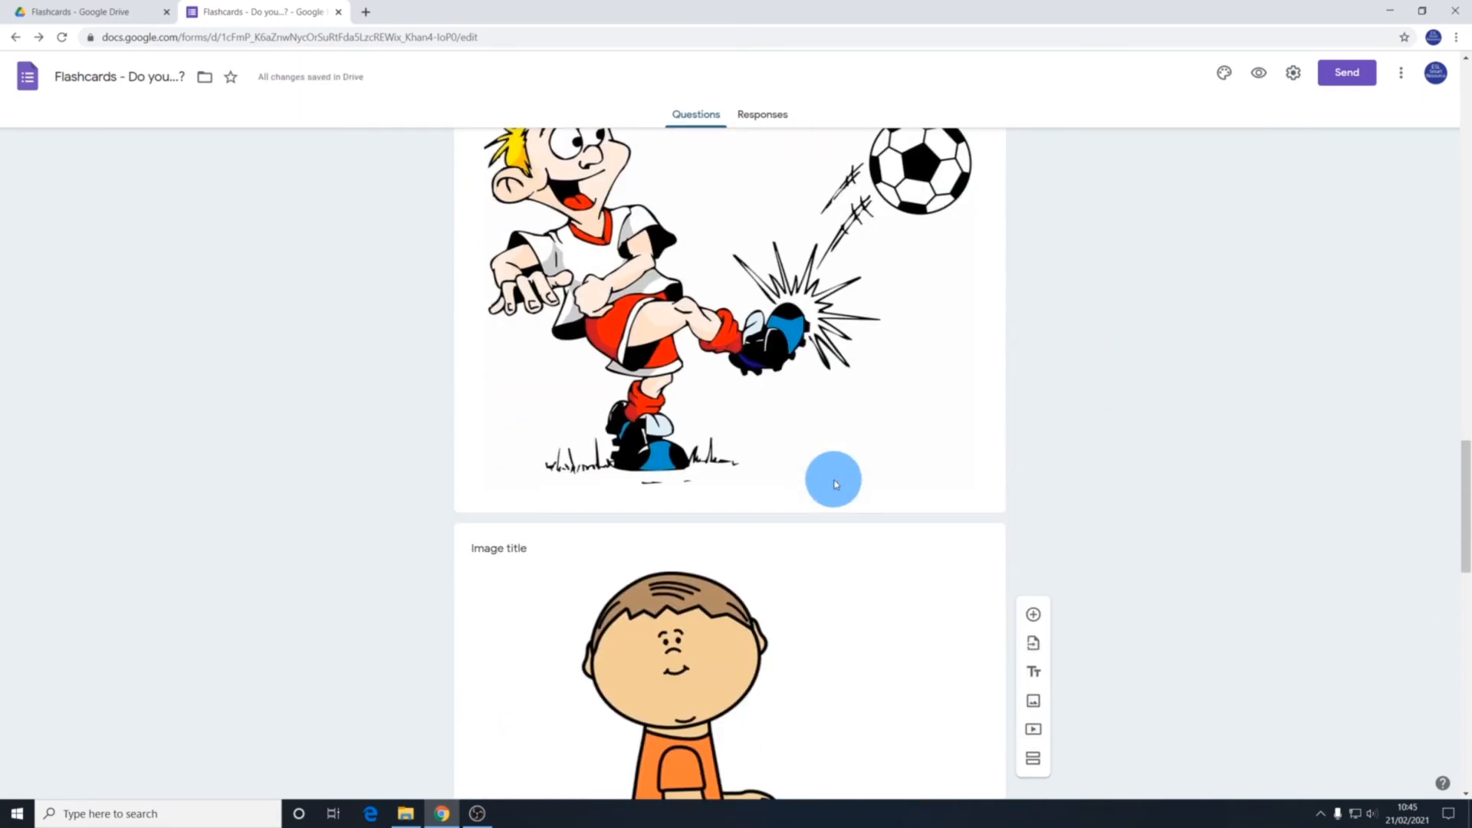
{"action": "scroll", "coordinate": [835, 484], "scroll_direction": "down", "scroll_amount": 6}
{"action": "scroll", "coordinate": [835, 484], "scroll_direction": "up", "scroll_amount": 5}
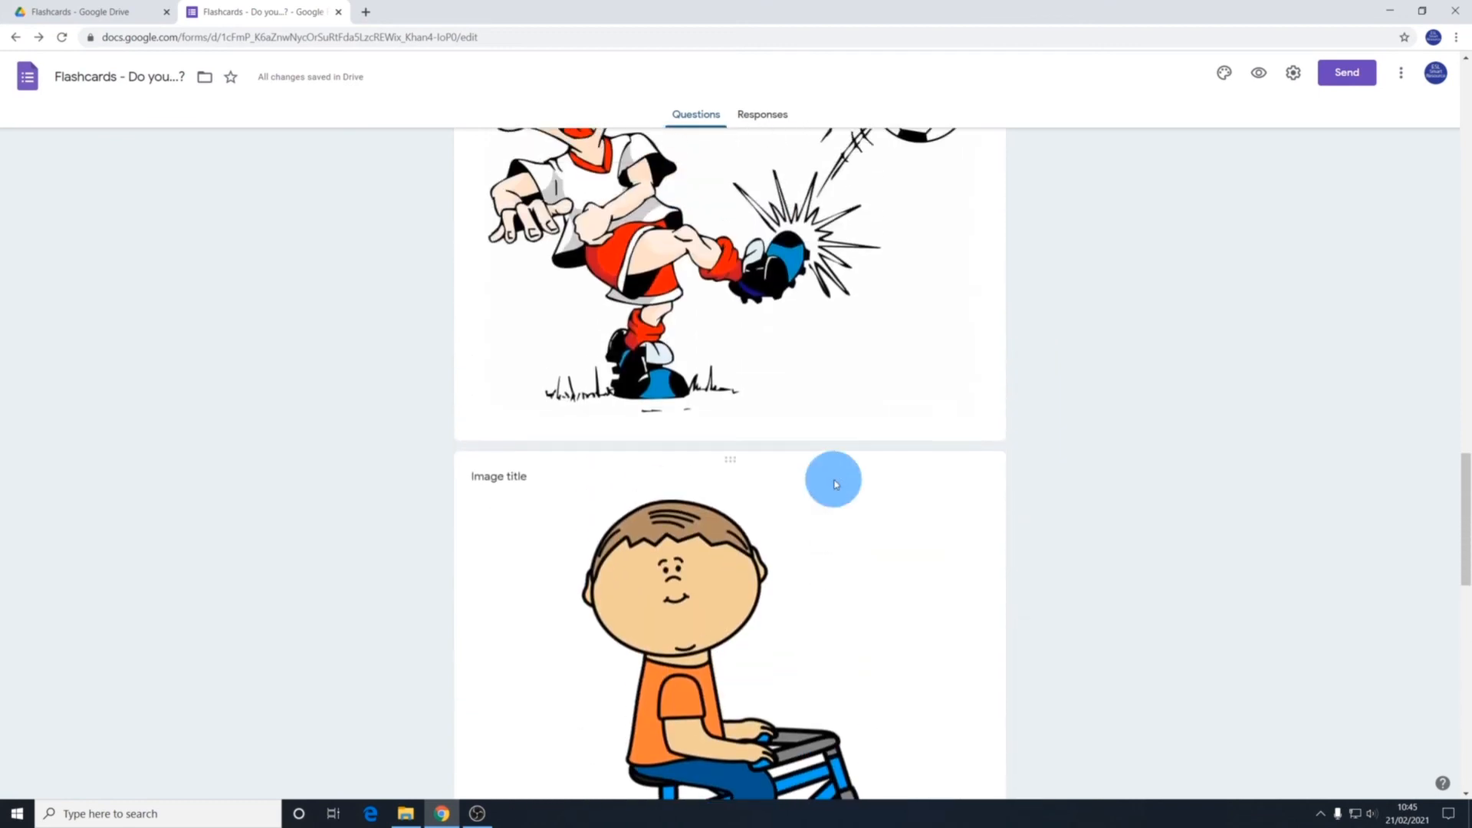
{"action": "scroll", "coordinate": [835, 484], "scroll_direction": "up", "scroll_amount": 15}
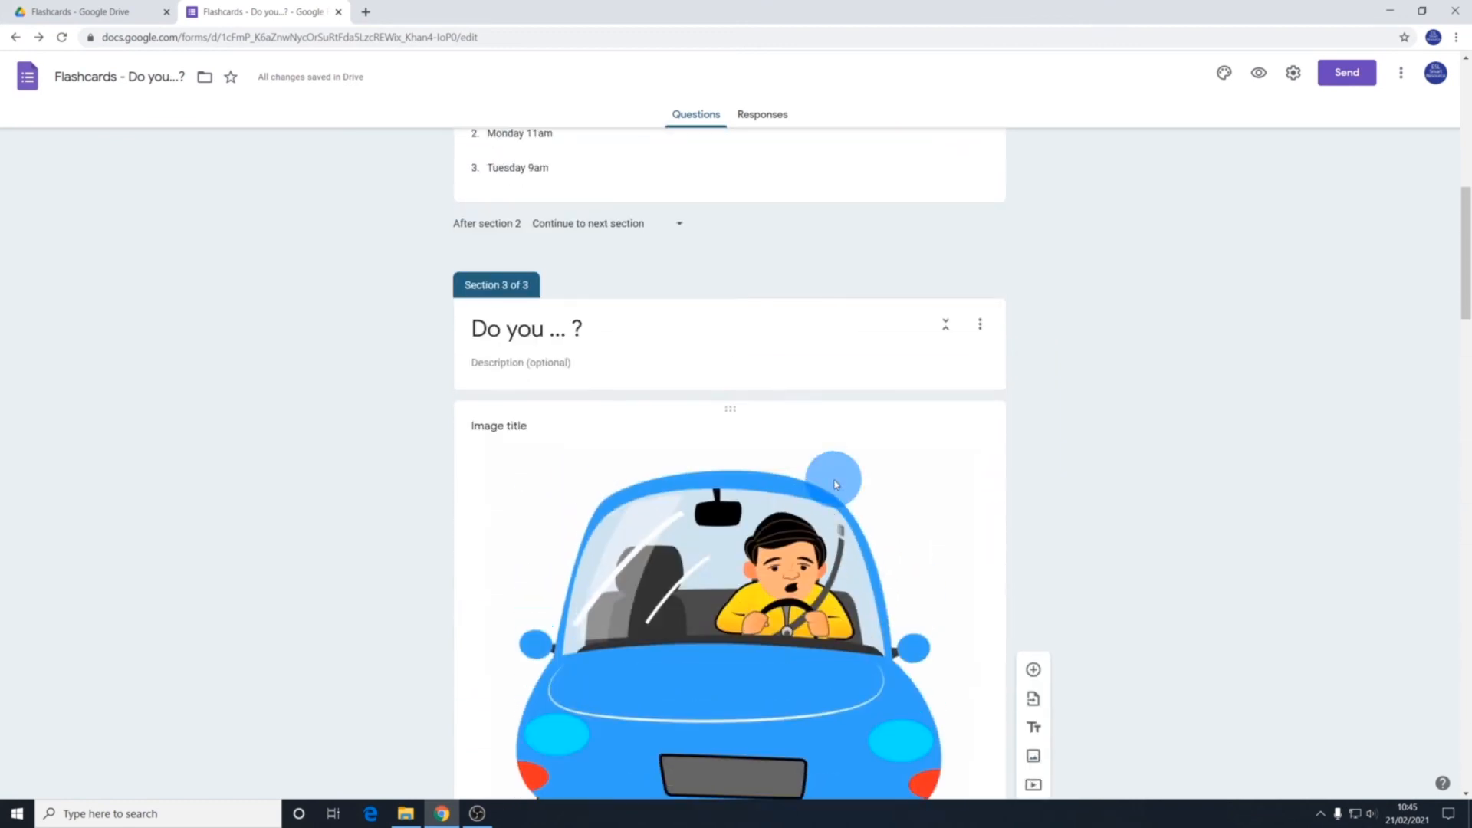
{"action": "scroll", "coordinate": [835, 484], "scroll_direction": "up", "scroll_amount": 7}
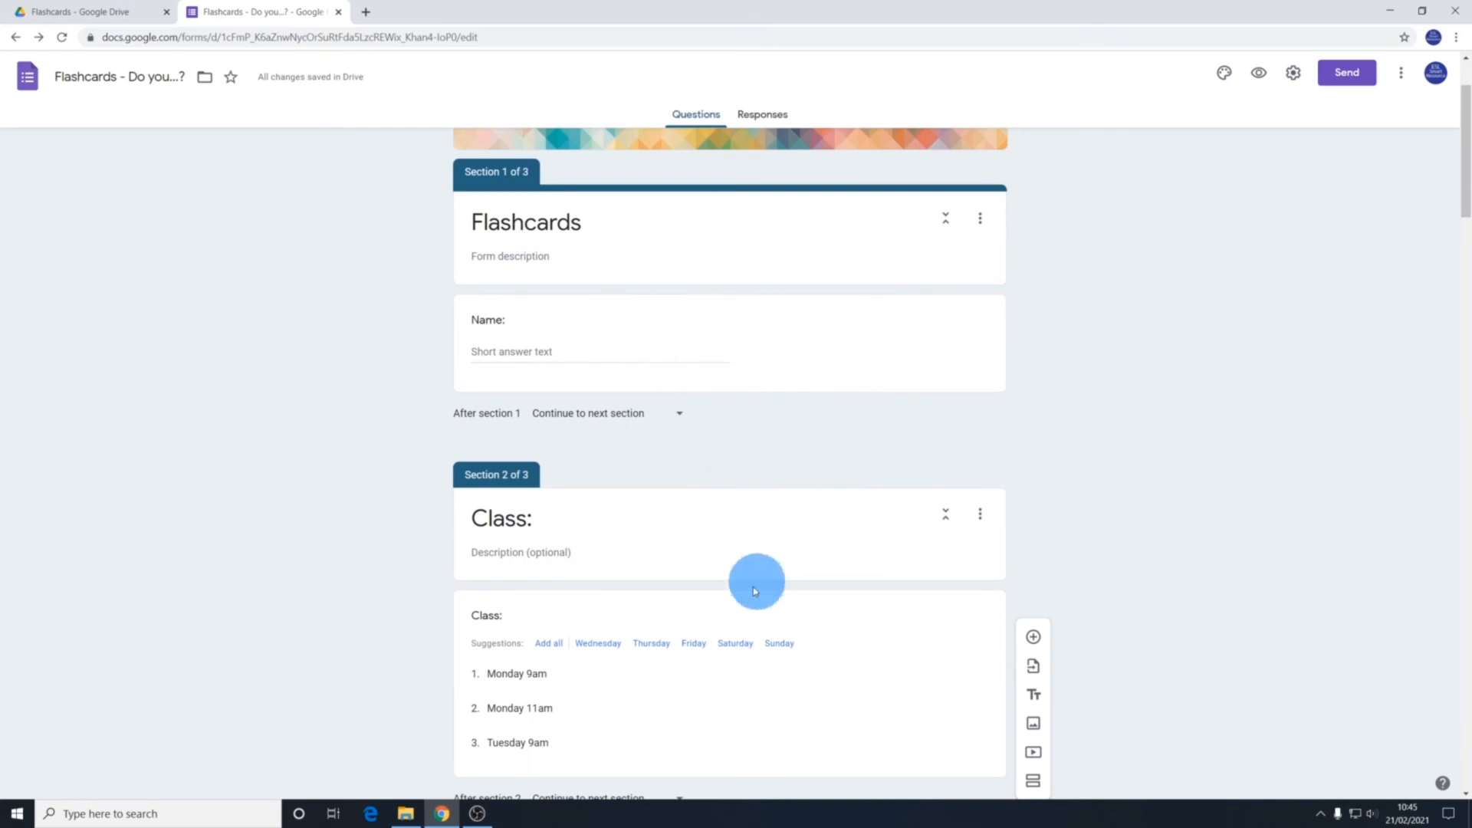
{"action": "left_click", "coordinate": [1348, 72]}
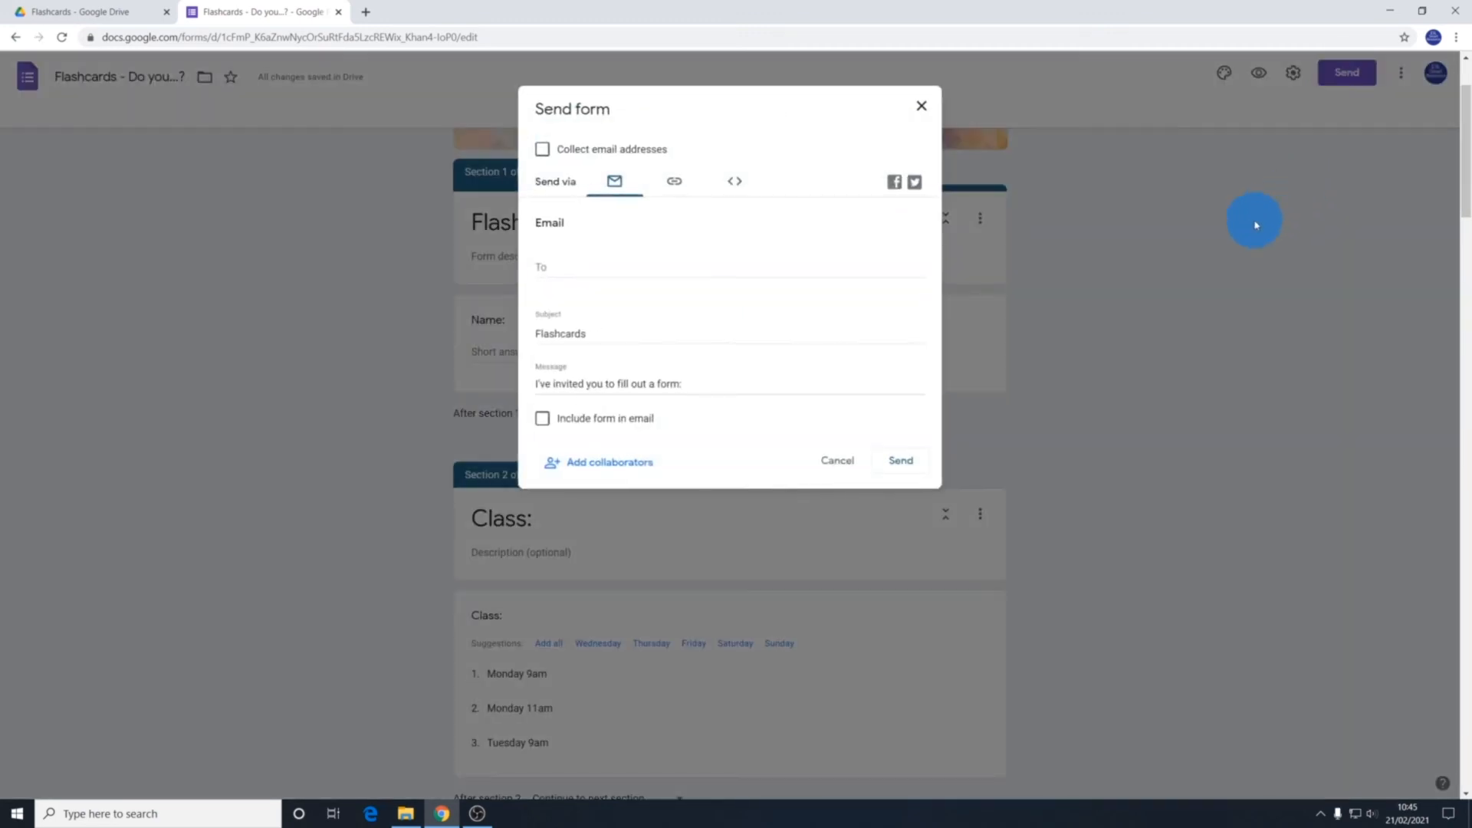
{"action": "left_click", "coordinate": [674, 185]}
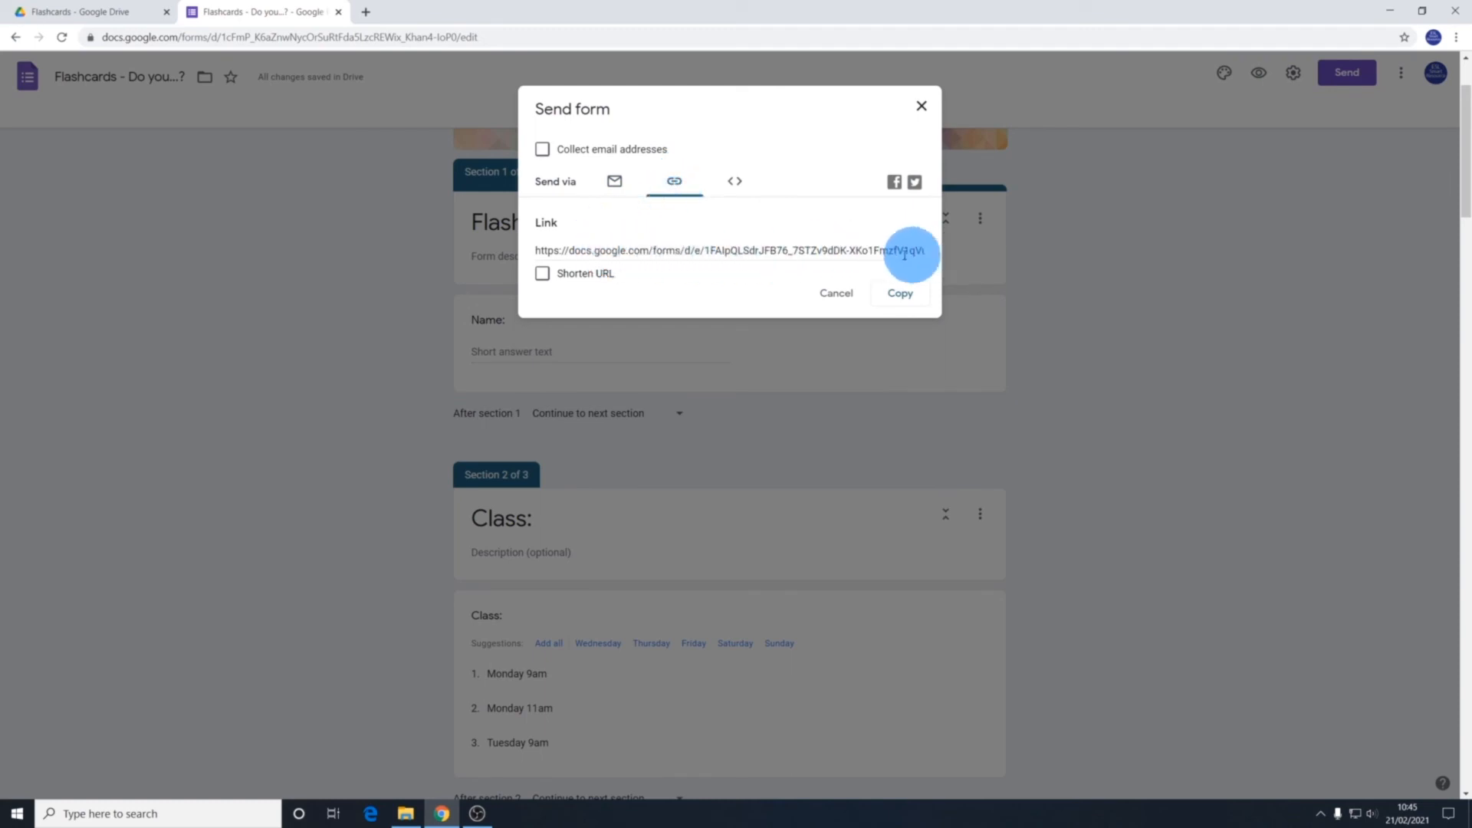
{"action": "left_click", "coordinate": [543, 274]}
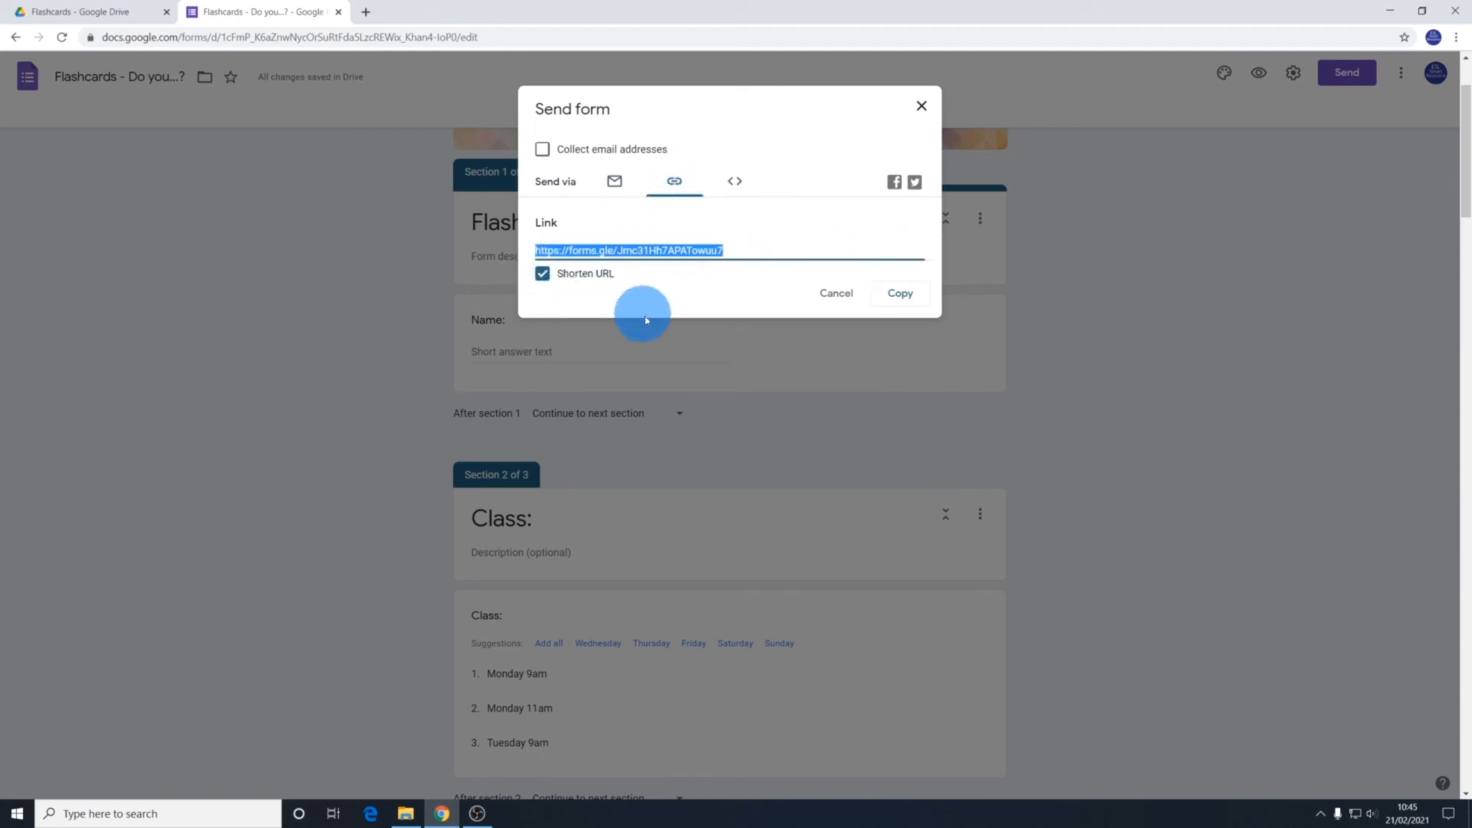
{"action": "left_click", "coordinate": [899, 294]}
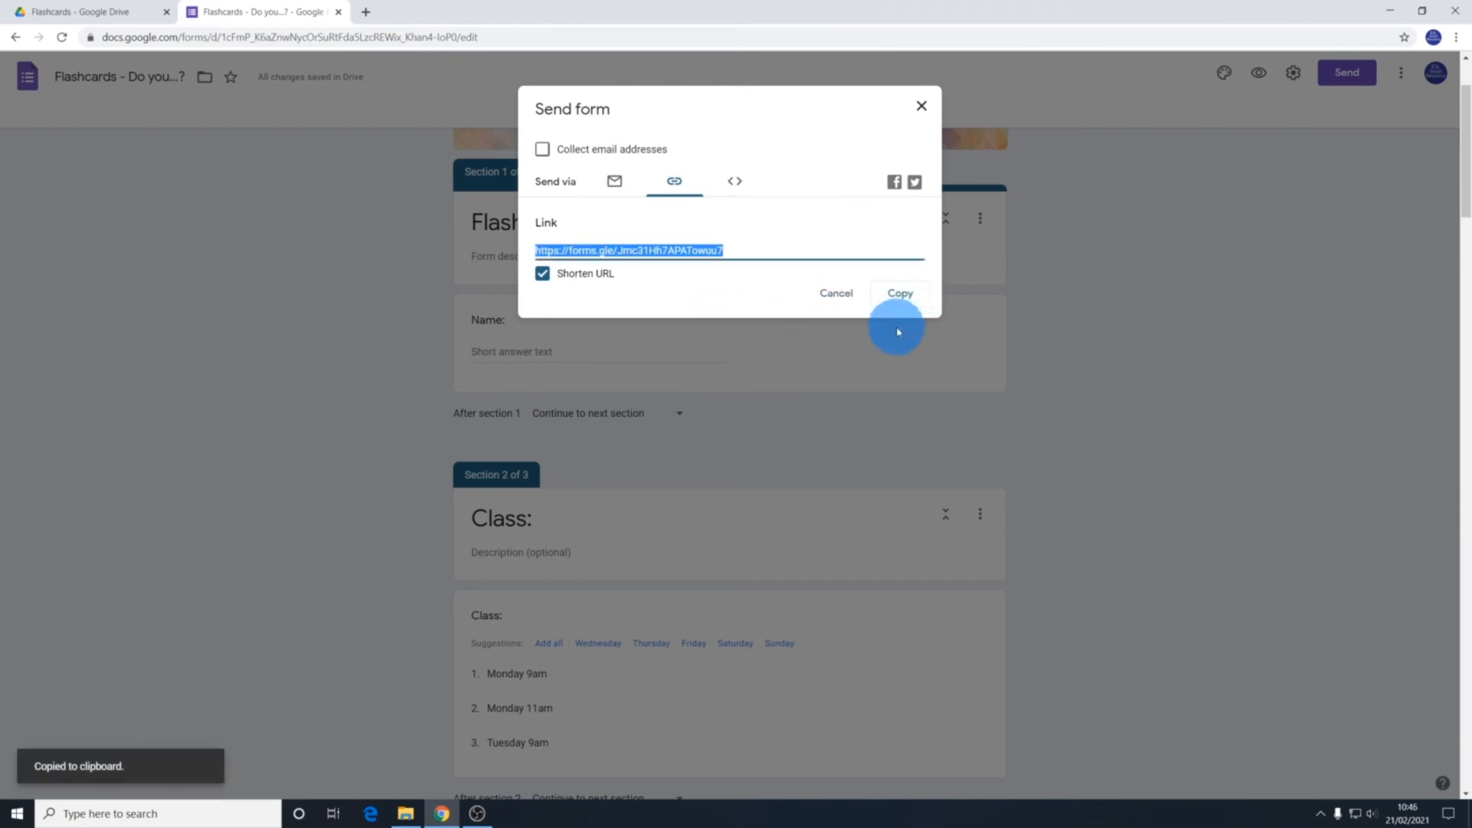
{"action": "left_click", "coordinate": [921, 107]}
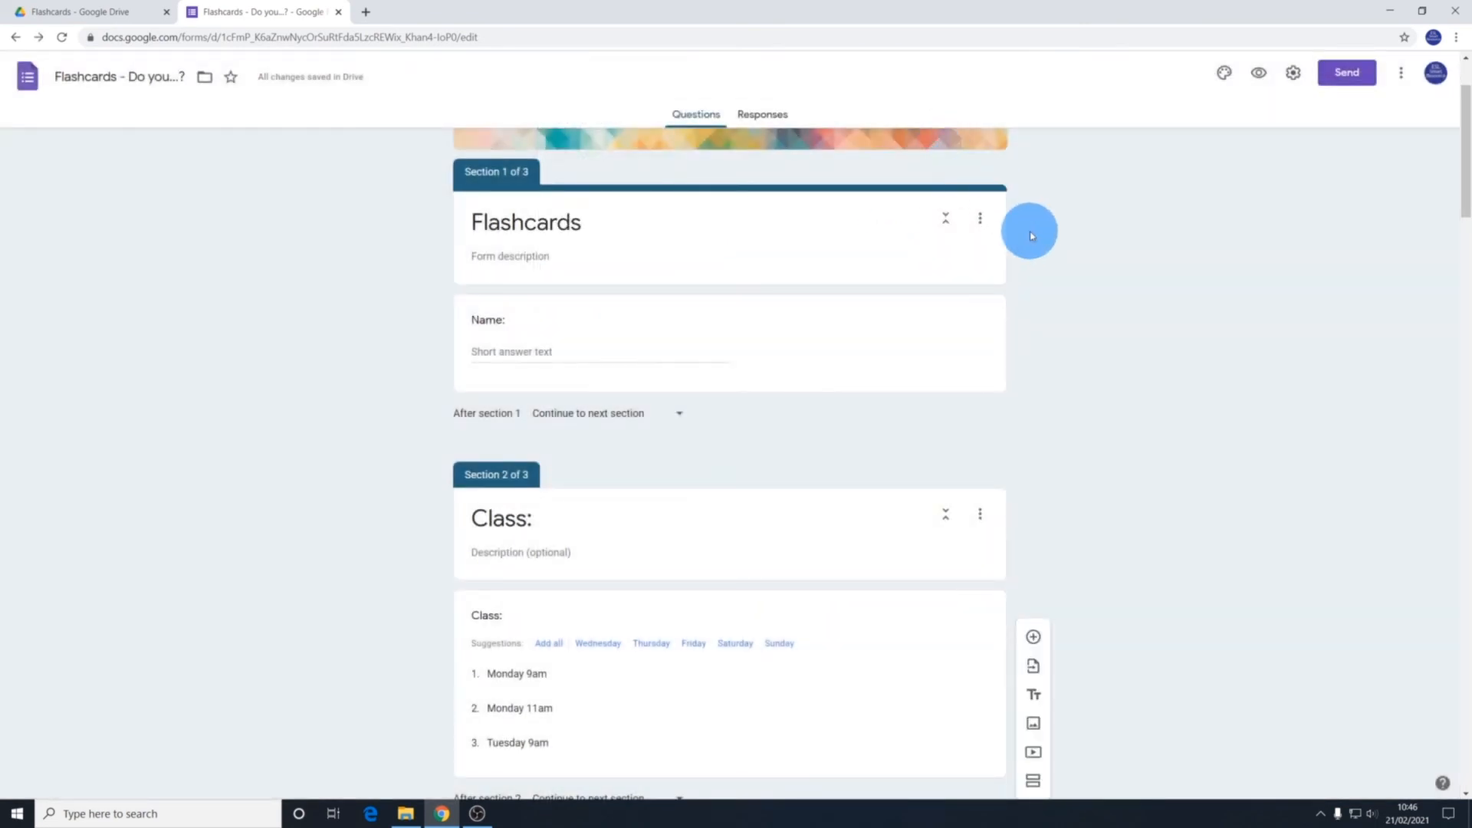